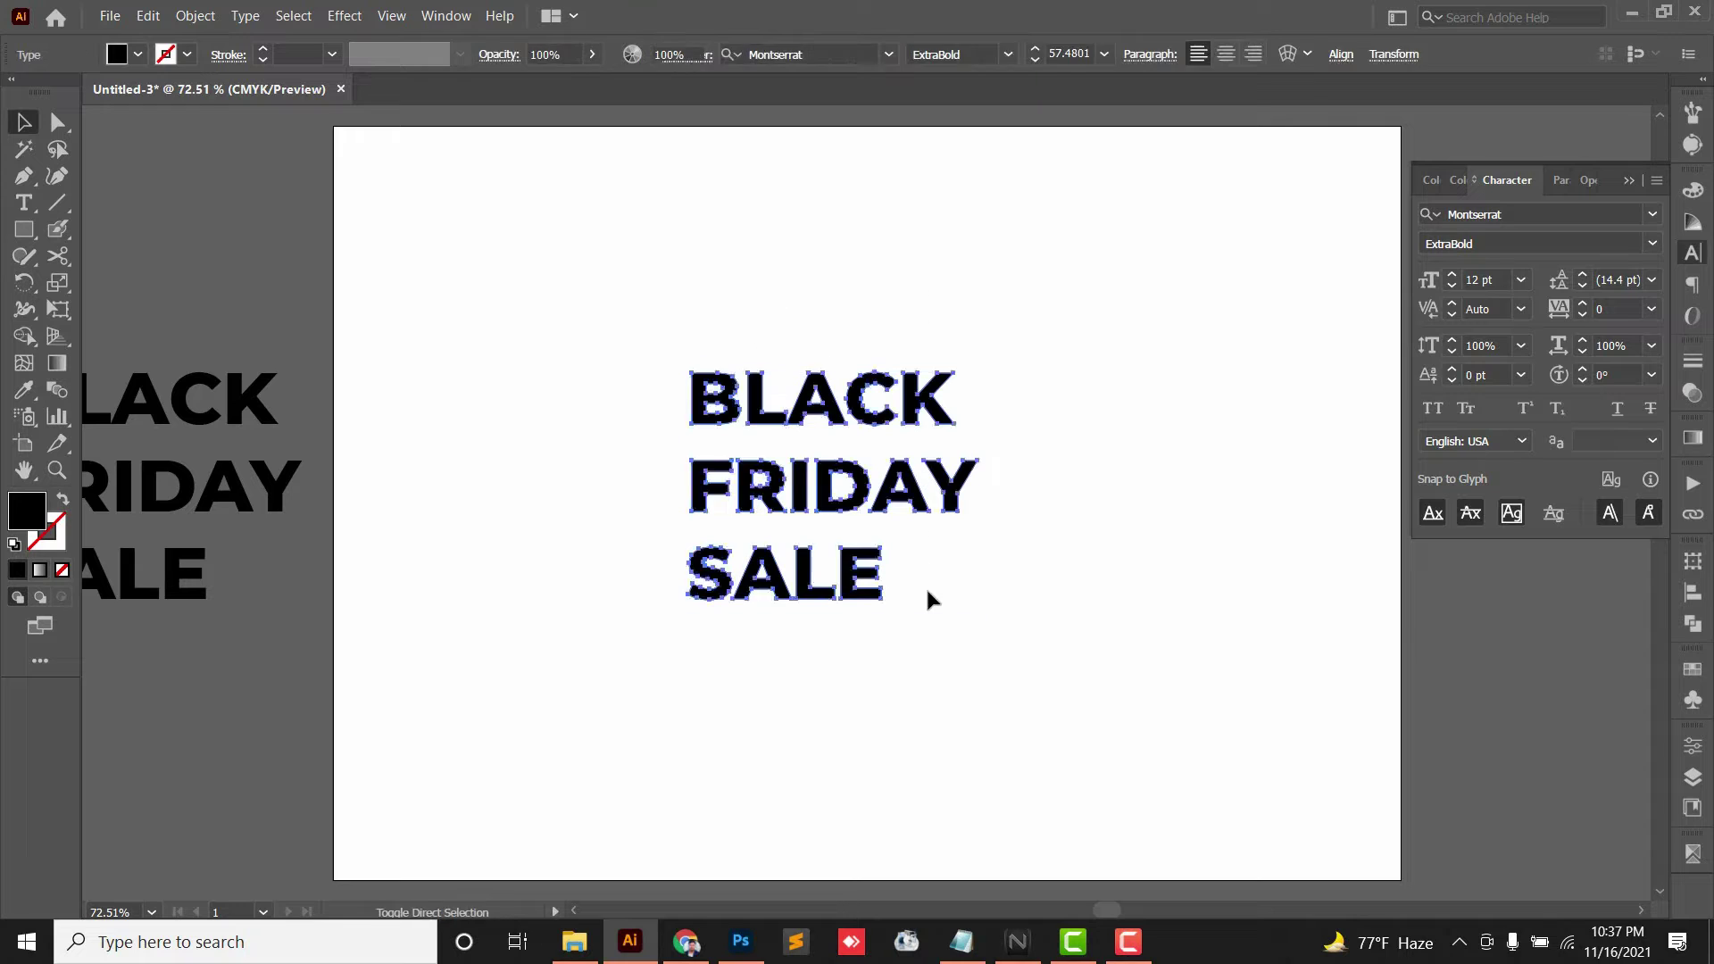
Ungroup the outlined BLACK FRIDAY SALE lettering and move the word SALE further down the artboard.
right_click(963, 485)
left_click(1021, 644)
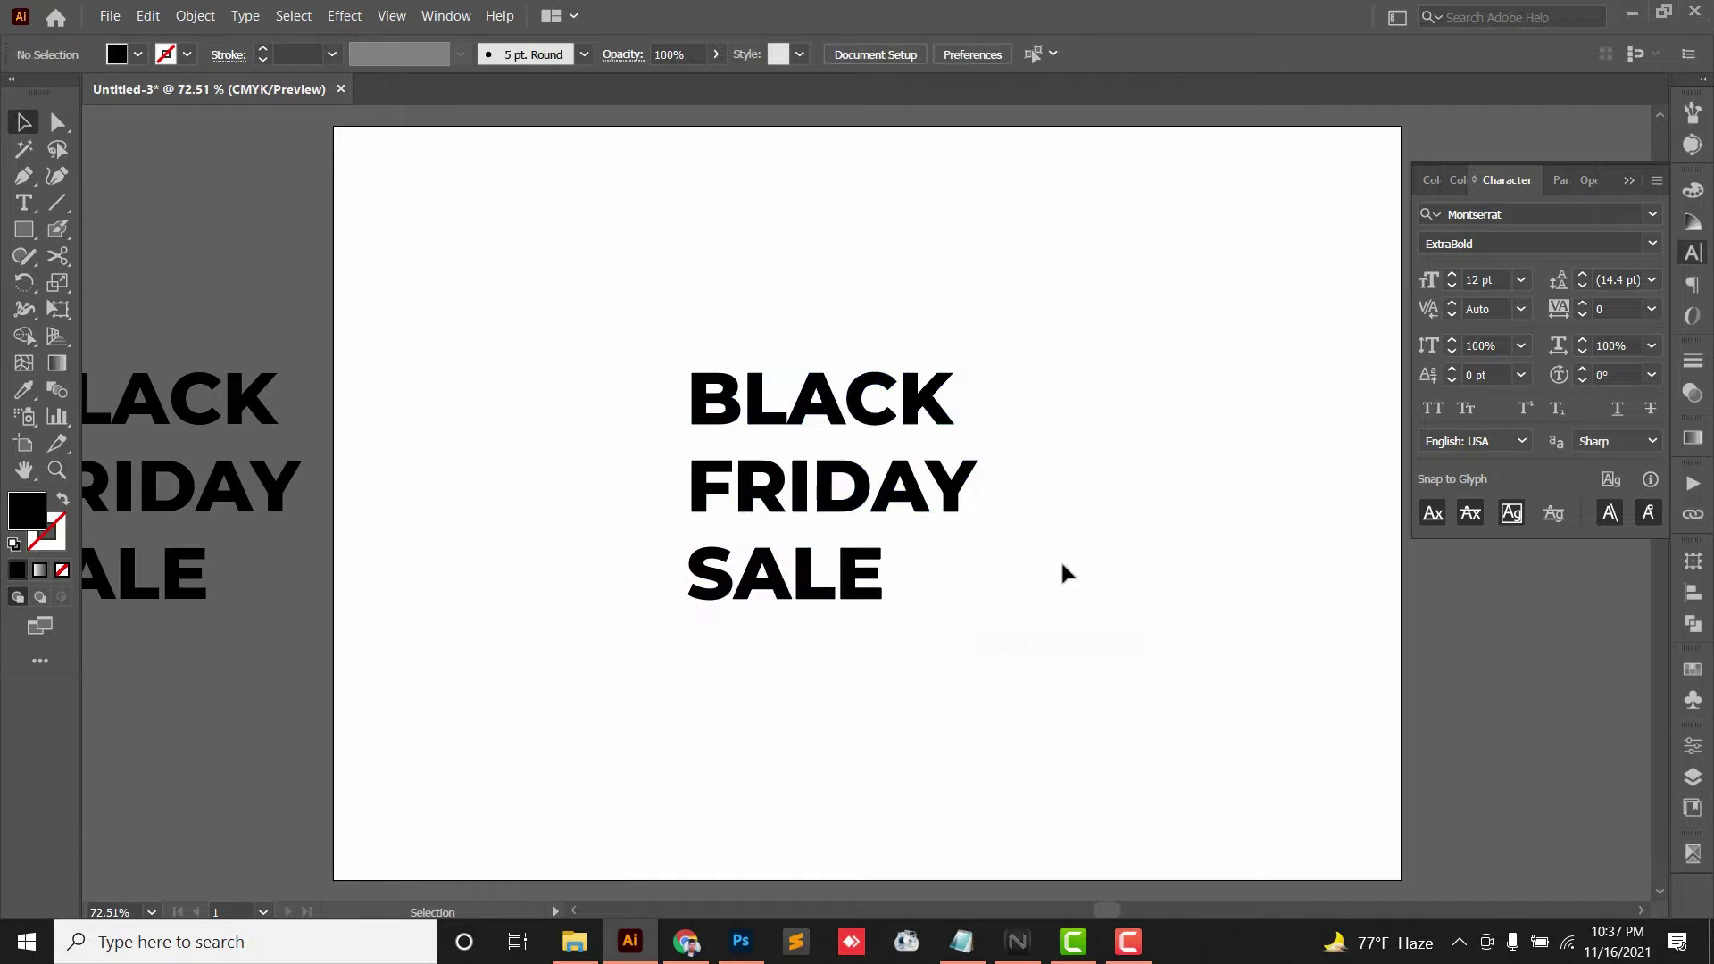
left_click(848, 576)
left_click_drag(849, 576, 853, 696)
Enlarge the word FRIDAY proportionally so it spans more of the artboard's width.
left_click(956, 514)
left_click_drag(978, 511, 1292, 616)
left_click_drag(1151, 524, 1151, 495)
left_click(1161, 358)
key("space")
left_click_drag(1160, 358, 1056, 347)
Enlarge the word BLACK and stack it directly above FRIDAY with their left edges aligned.
left_click_drag(823, 302, 502, 382)
left_click_drag(850, 360, 1039, 318)
left_click(890, 676)
left_click_drag(890, 676, 864, 642)
left_click(676, 646)
left_click_drag(322, 600, 658, 562)
left_click(473, 420)
left_click(555, 487)
left_click_drag(1054, 499, 609, 518)
left_click_drag(1108, 476, 355, 397)
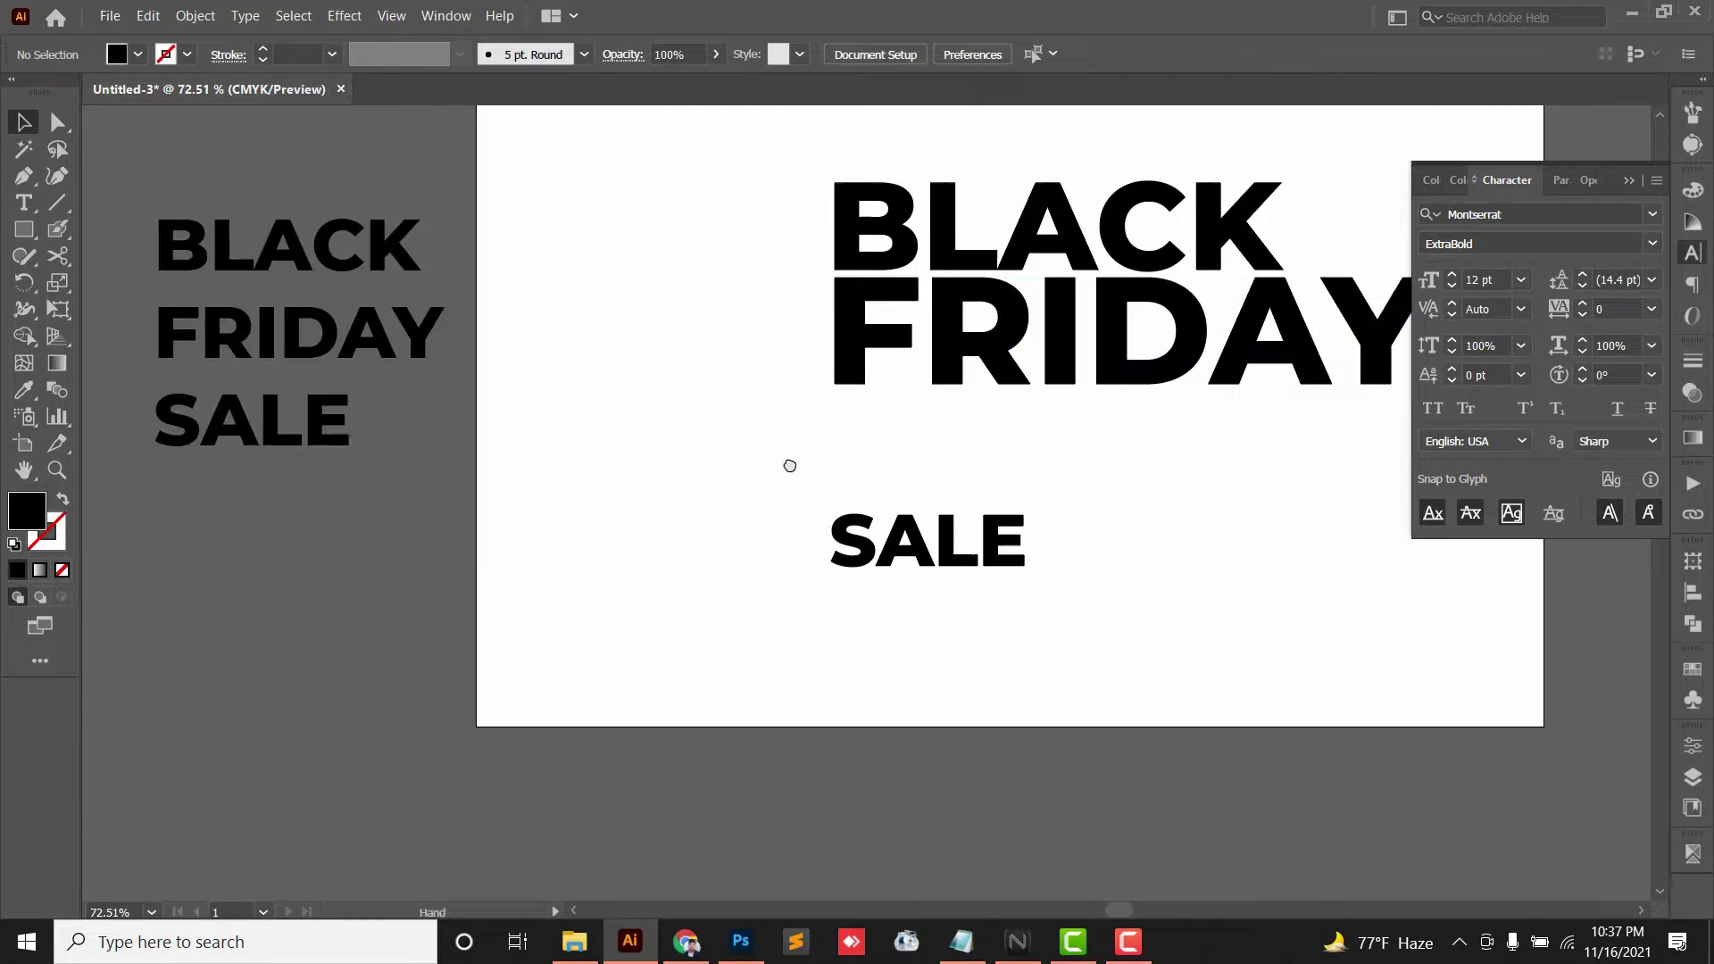
Duplicate the editable text beside the artboard and change the copy to read SALE.
left_click_drag(382, 295, 624, 651)
scroll(623, 651, "down", 3)
double_click(396, 562)
key("ctrl+a")
type("SALE")
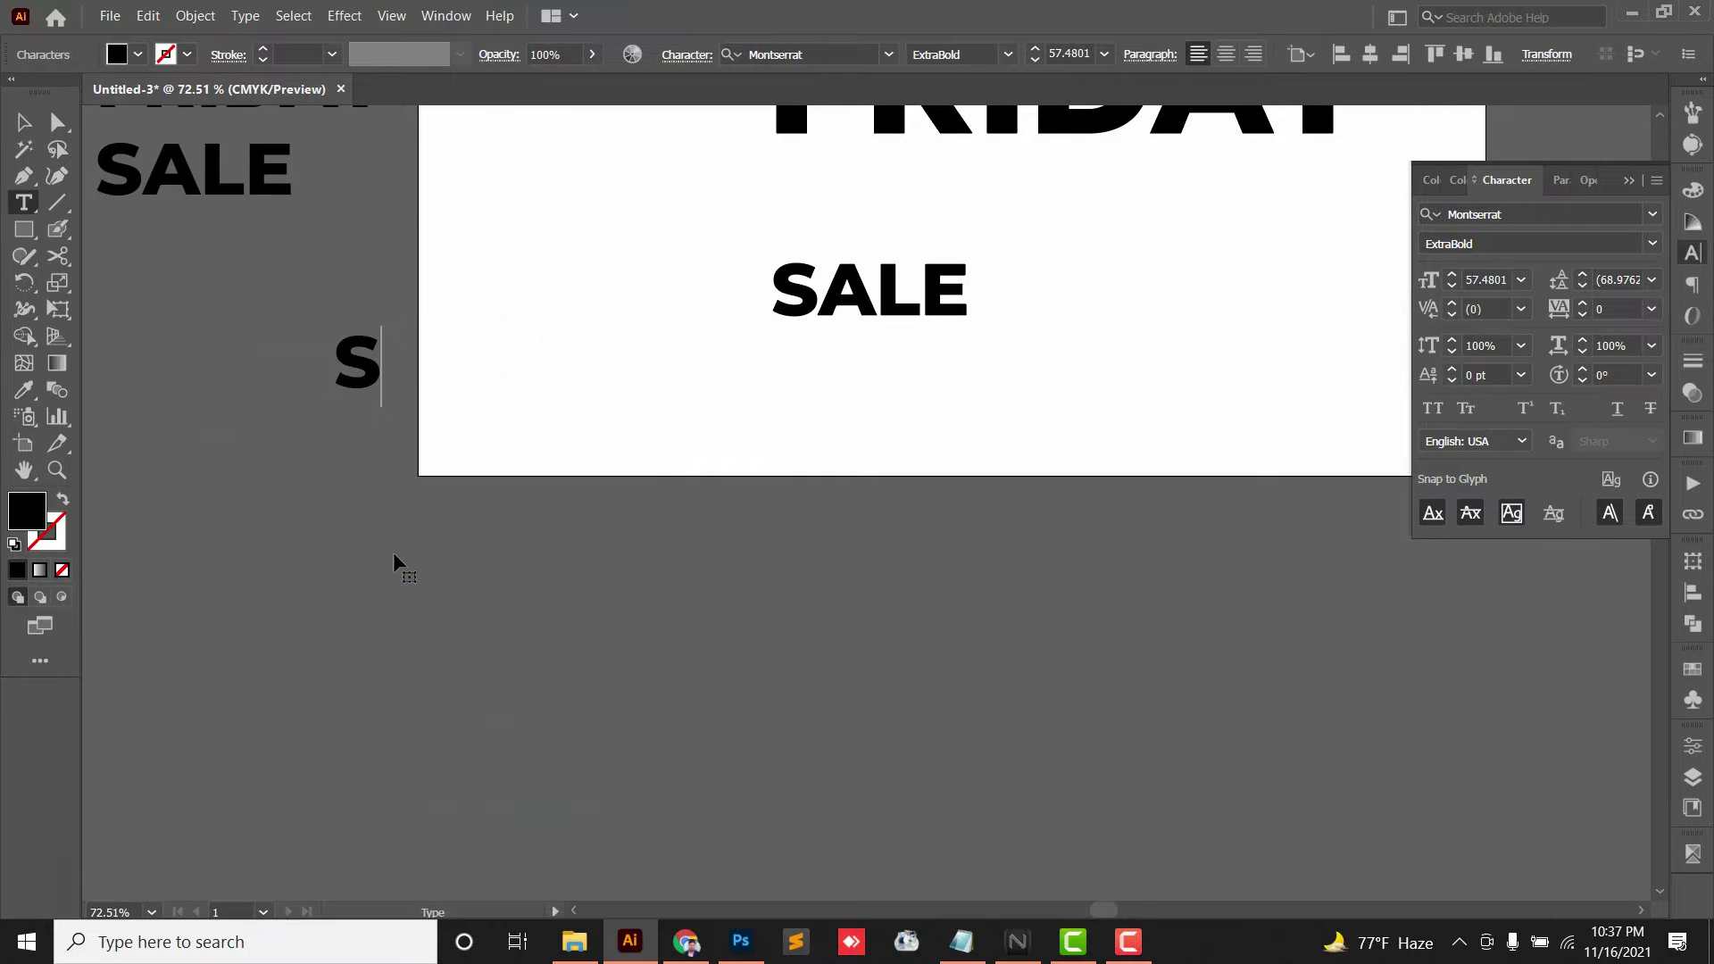
key("Escape")
Move the outlined SALE off the artboard and place the editable SALE text below FRIDAY.
left_click(424, 608)
left_click_drag(638, 390, 522, 642)
left_click_drag(732, 533, 832, 707)
key("ctrl+z")
left_click_drag(879, 607, 639, 500)
left_click_drag(807, 561, 474, 840)
left_click_drag(259, 614, 796, 507)
Set the editable SALE text's font to Script MT Bold.
left_click(1518, 214)
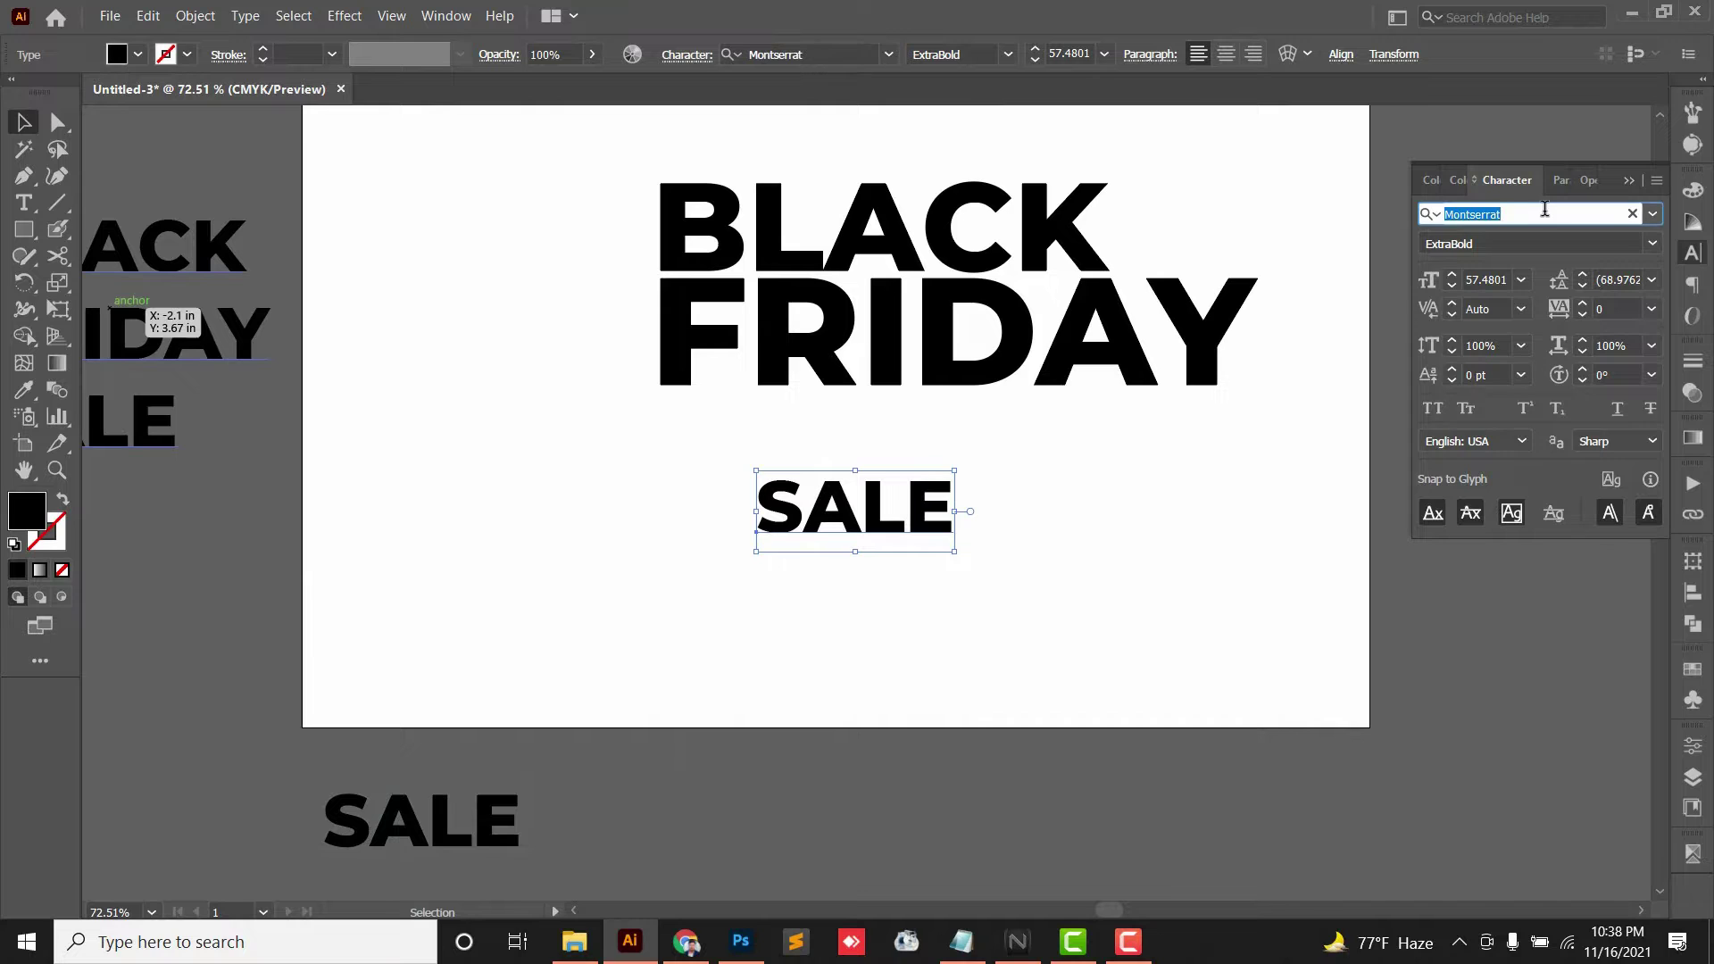
type("SCRIP")
key("Caps_Lock")
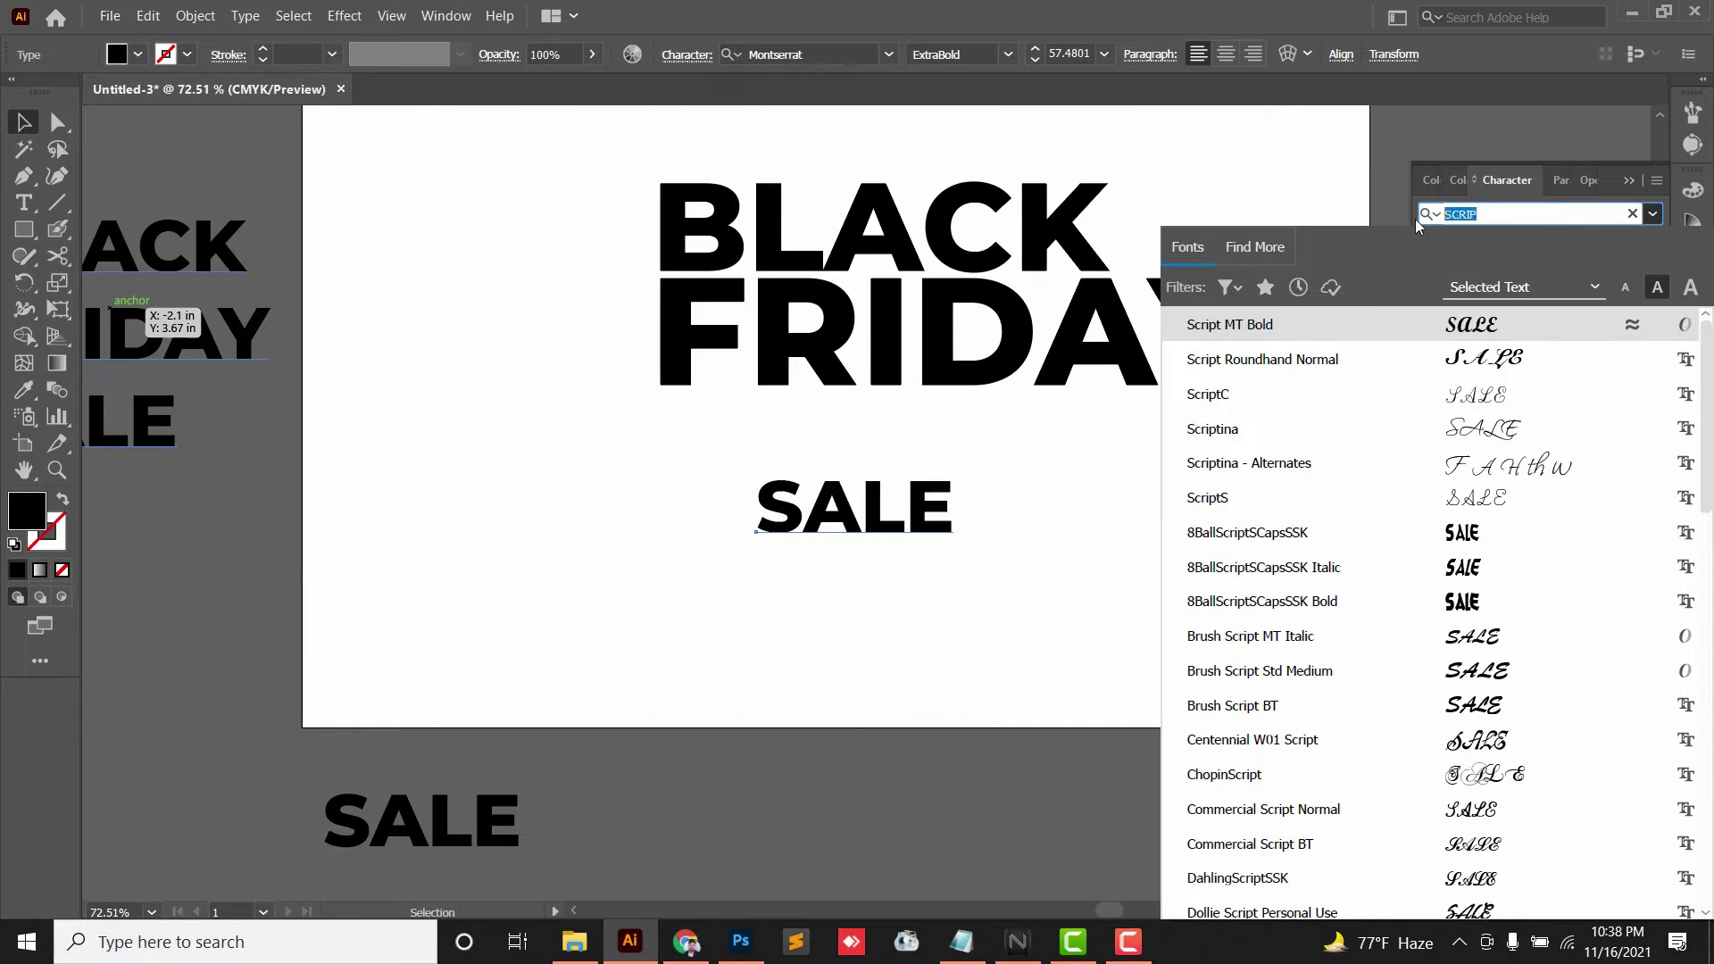
key("BackSpace")
key("BackSpace")
key("BackSpace")
key("BackSpace")
key("BackSpace")
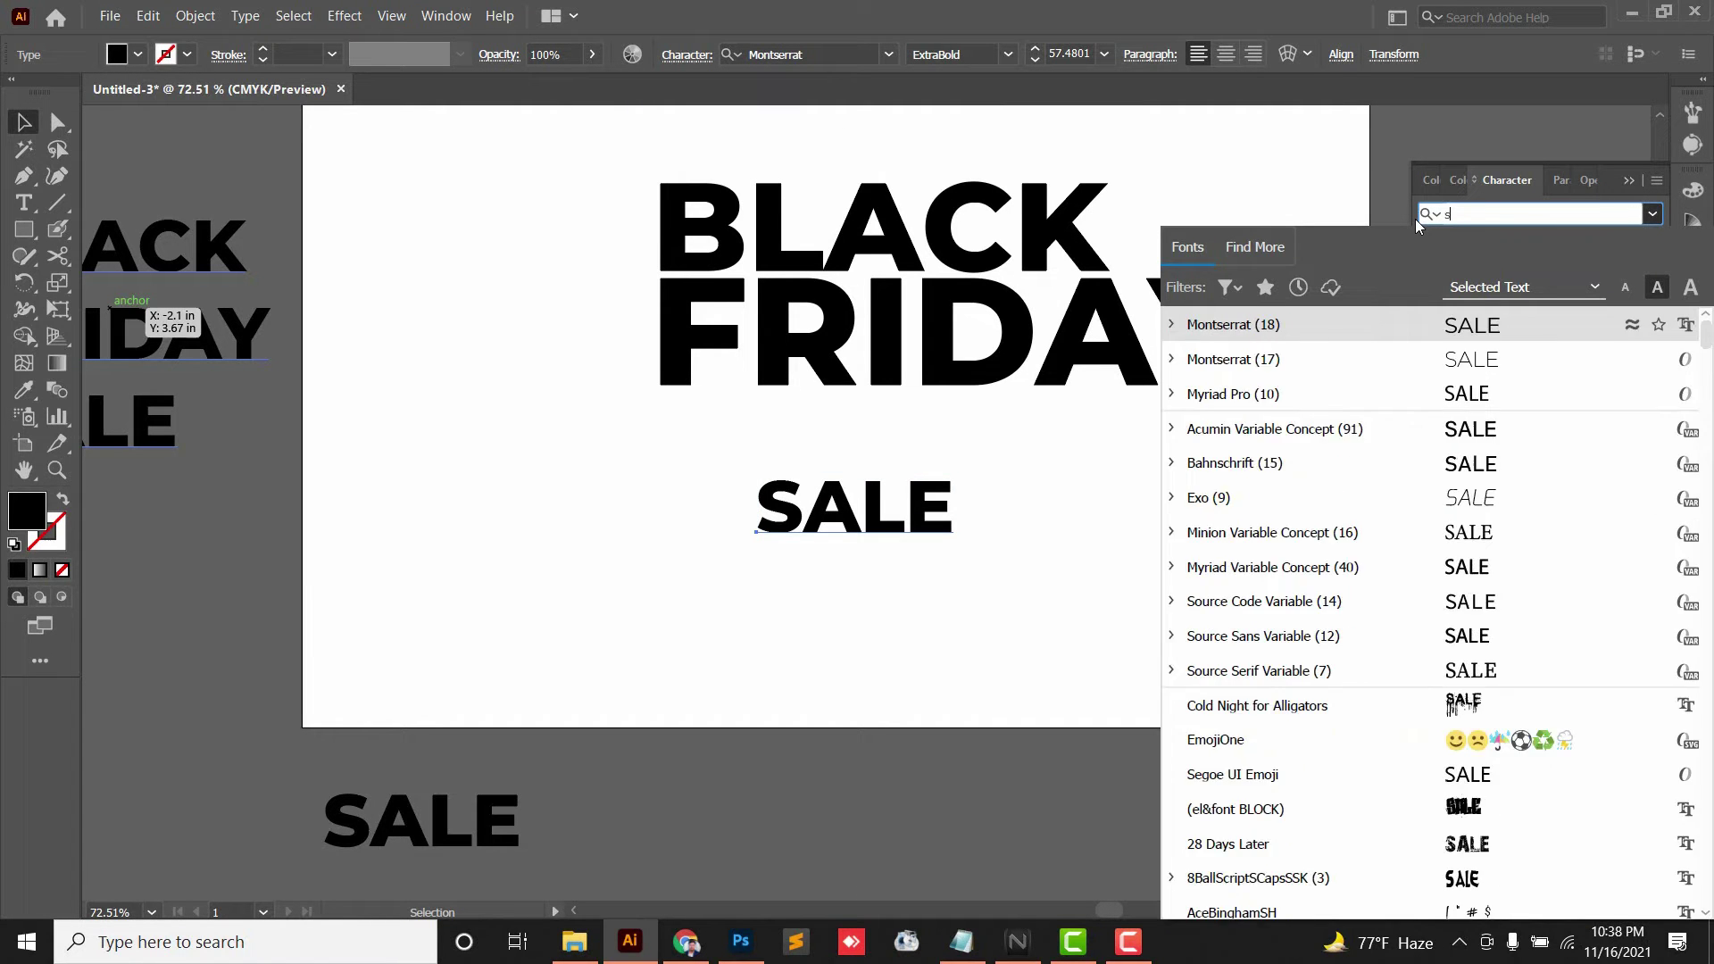
type("script")
key("Return")
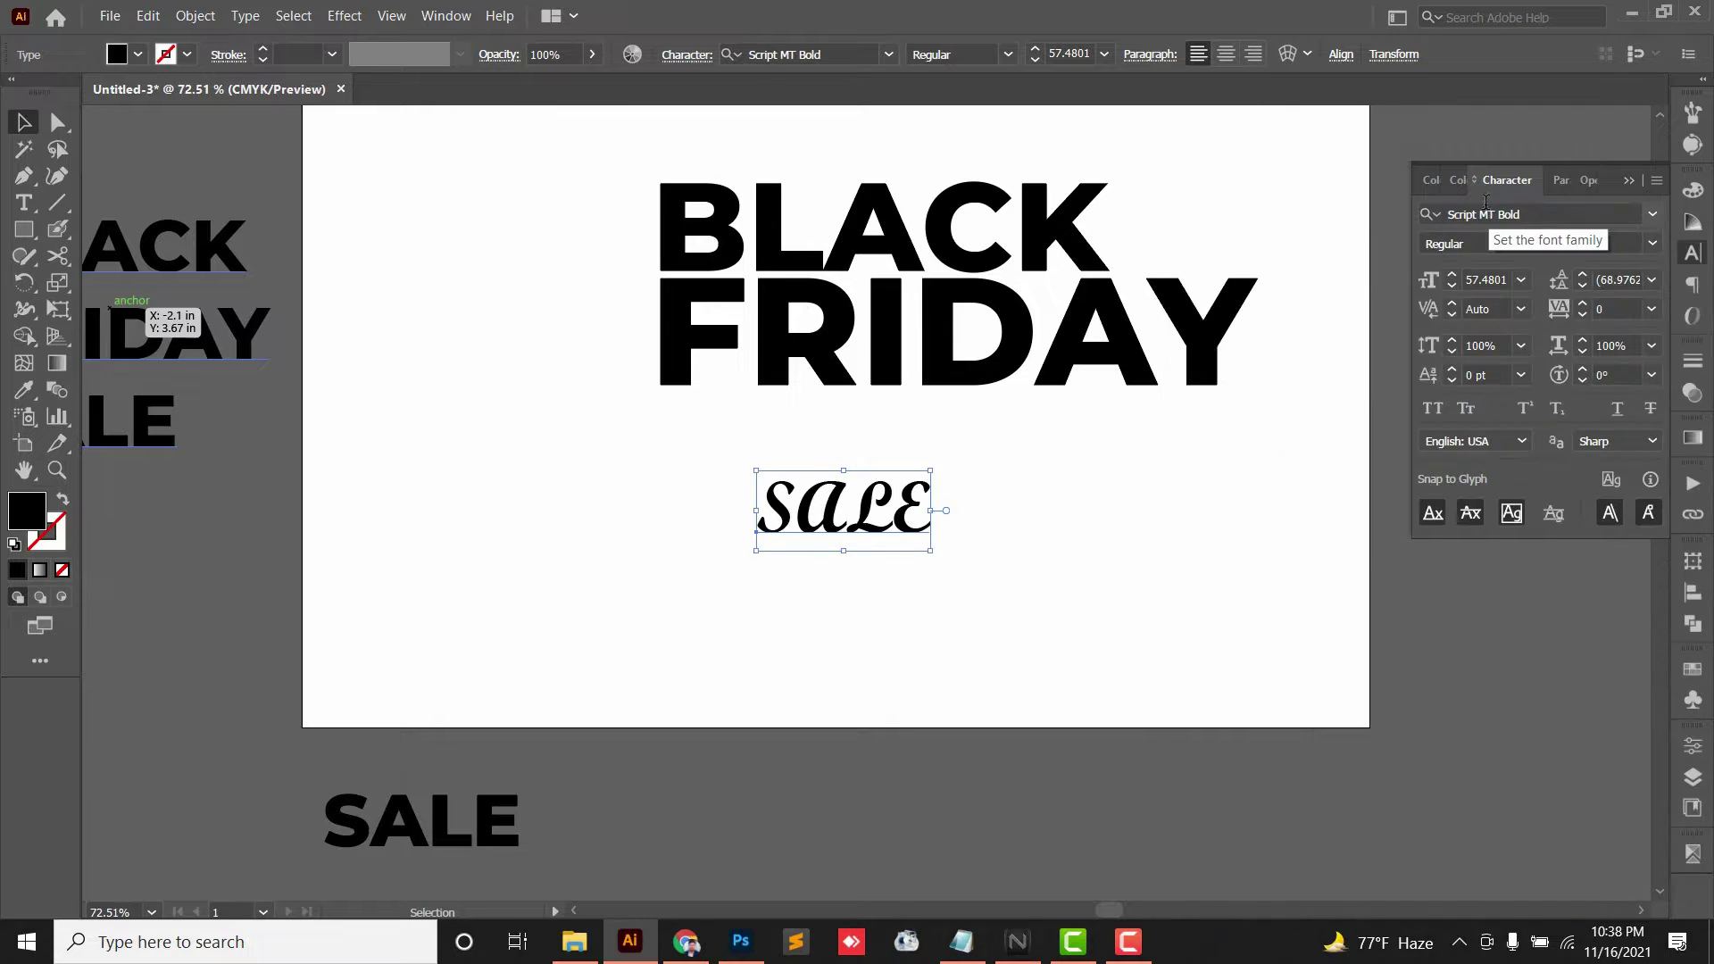
Change the SALE text to lowercase and capitalize its first letter so it reads Sale.
left_click(245, 15)
mouse_move(407, 318)
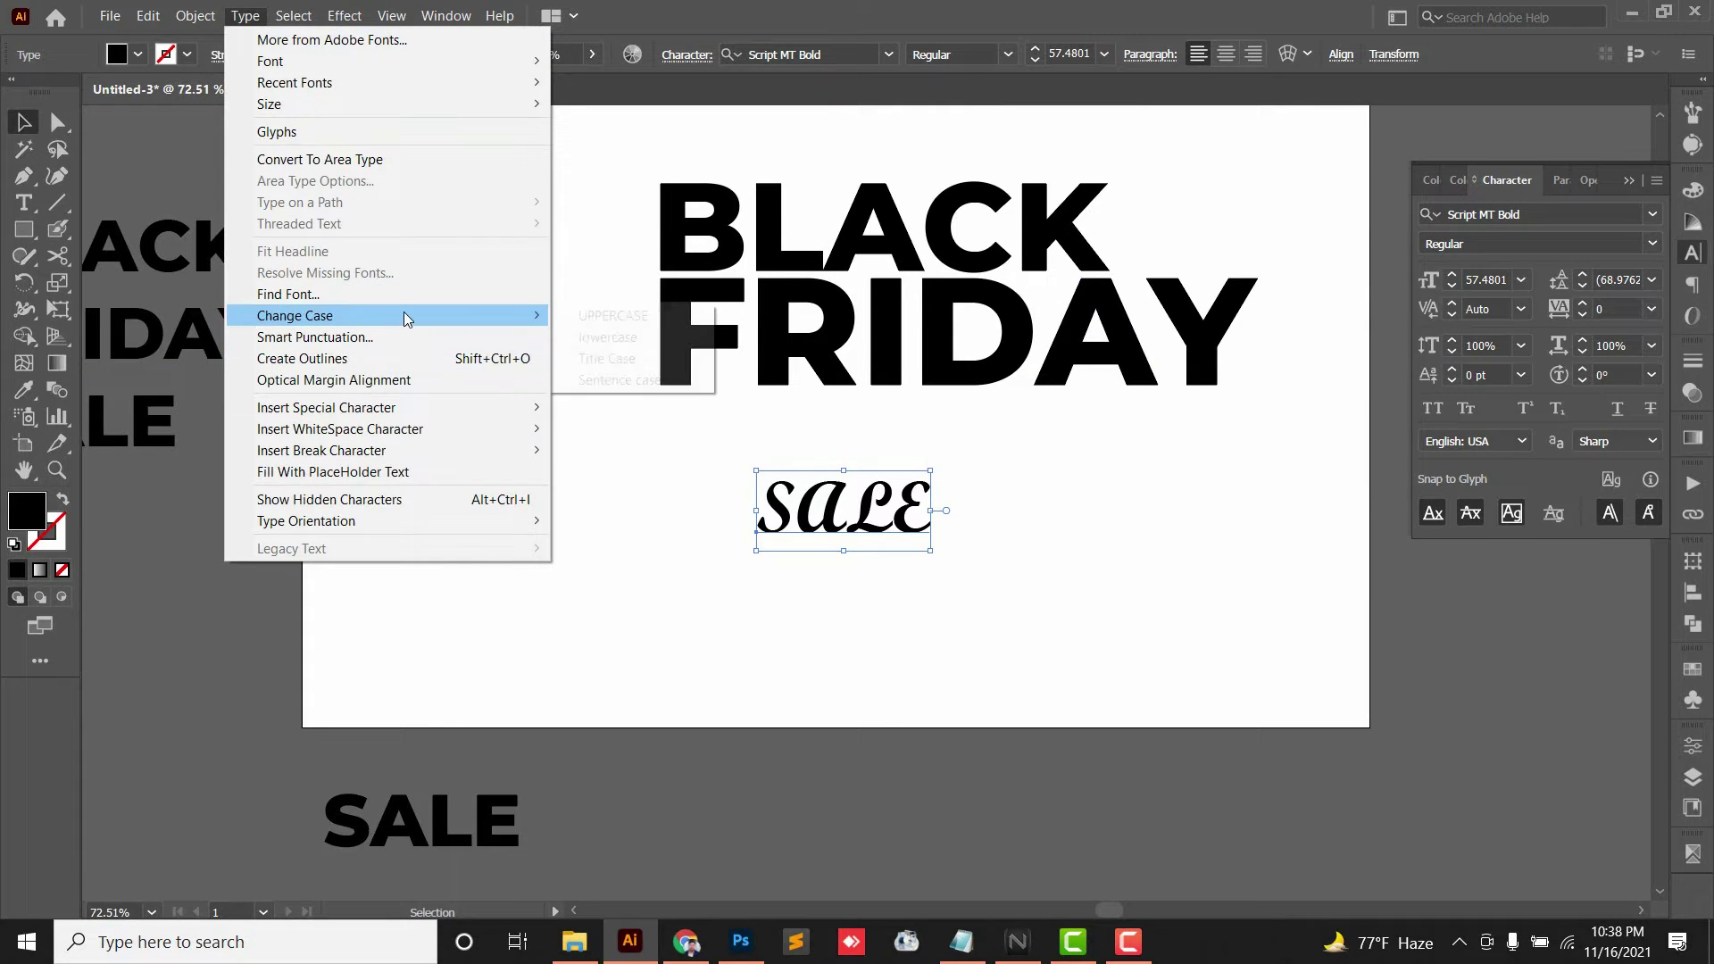
left_click(616, 338)
double_click(799, 527)
left_click_drag(786, 516, 754, 509)
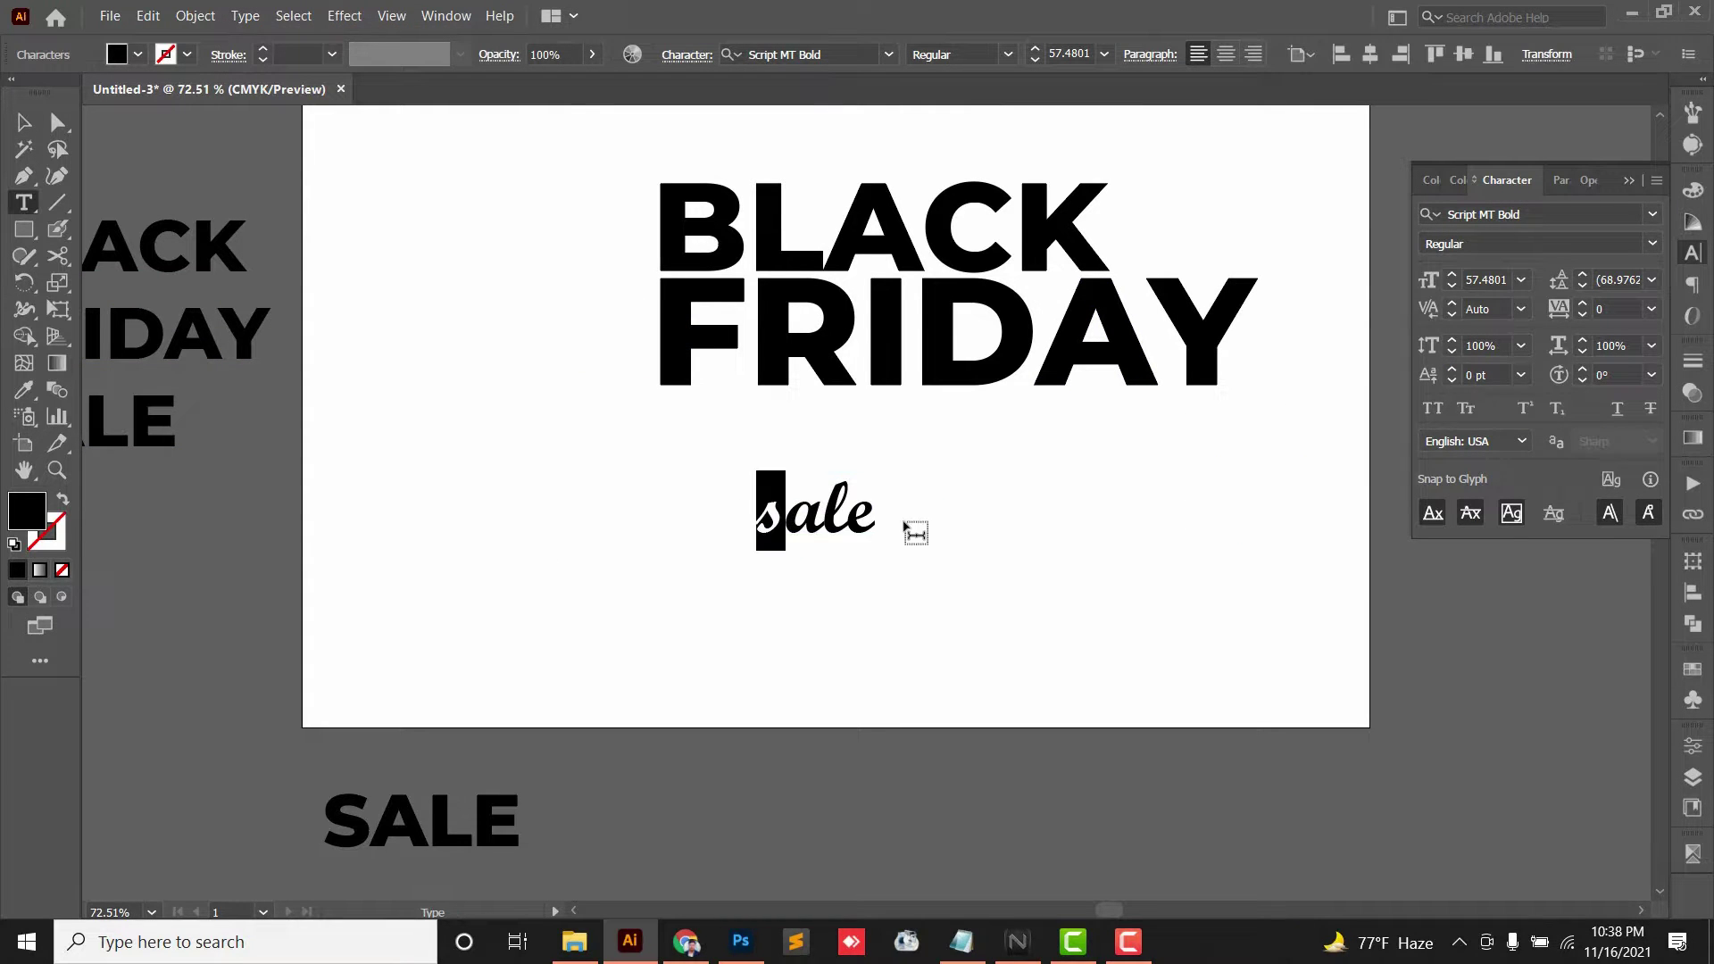
key("Escape")
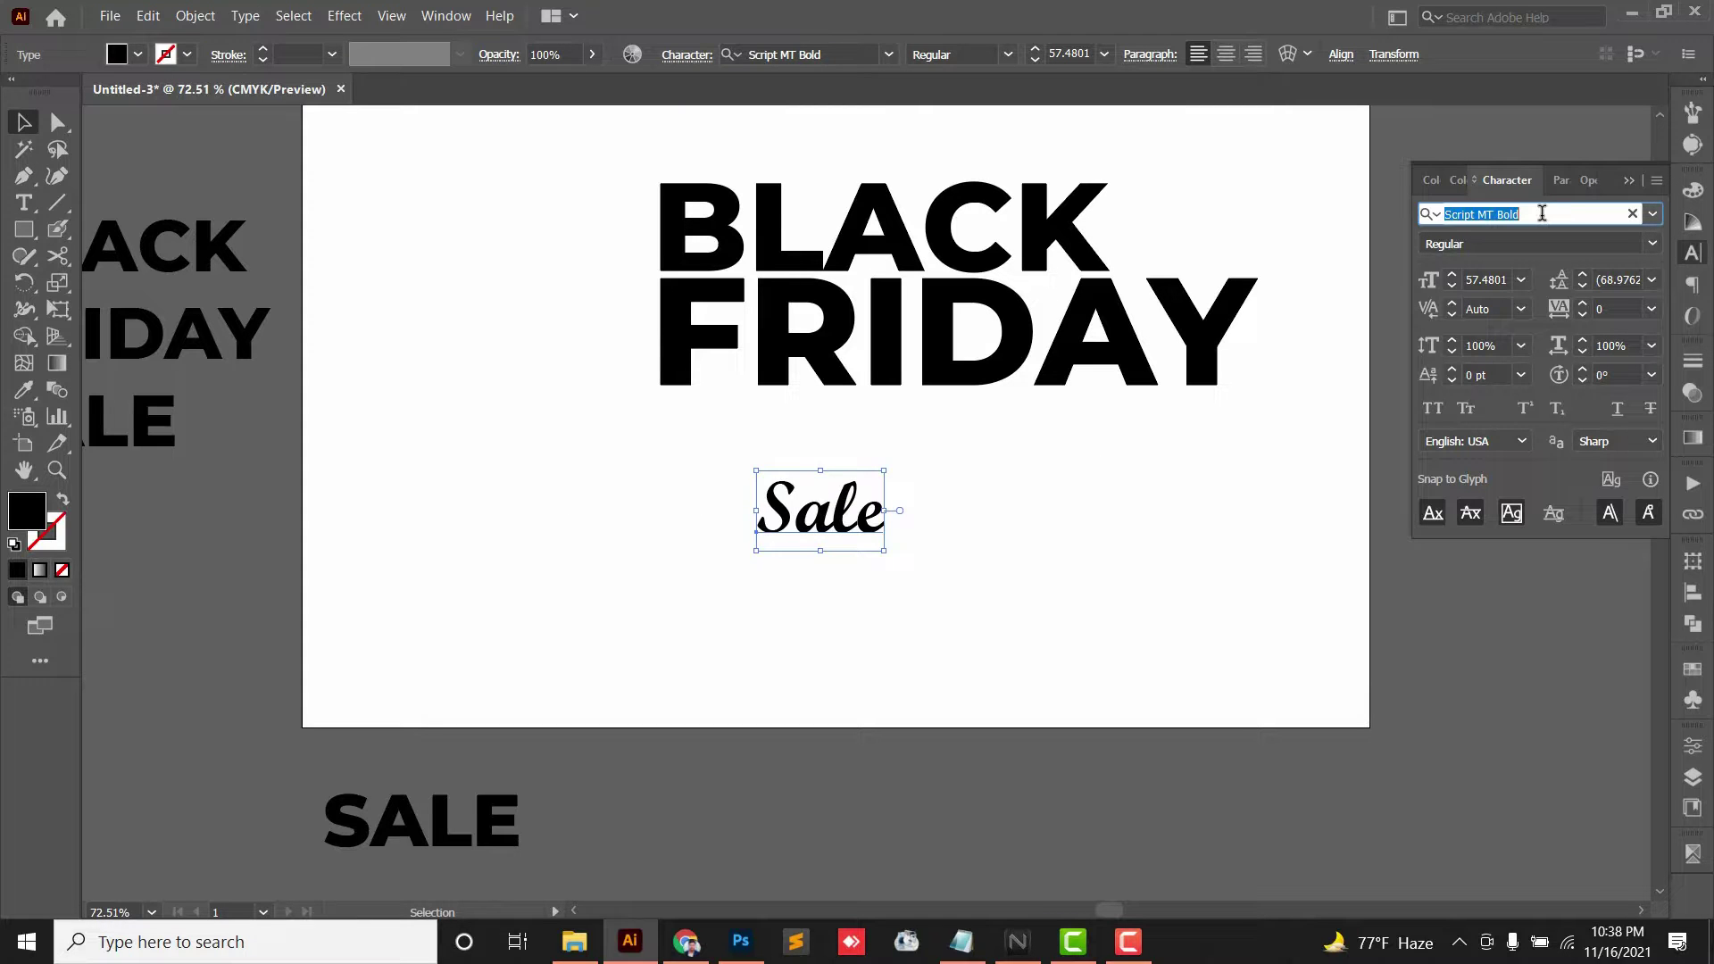
Browse neighbouring fonts for the Sale text and apply Sacramento.
key("Down")
key("Down")
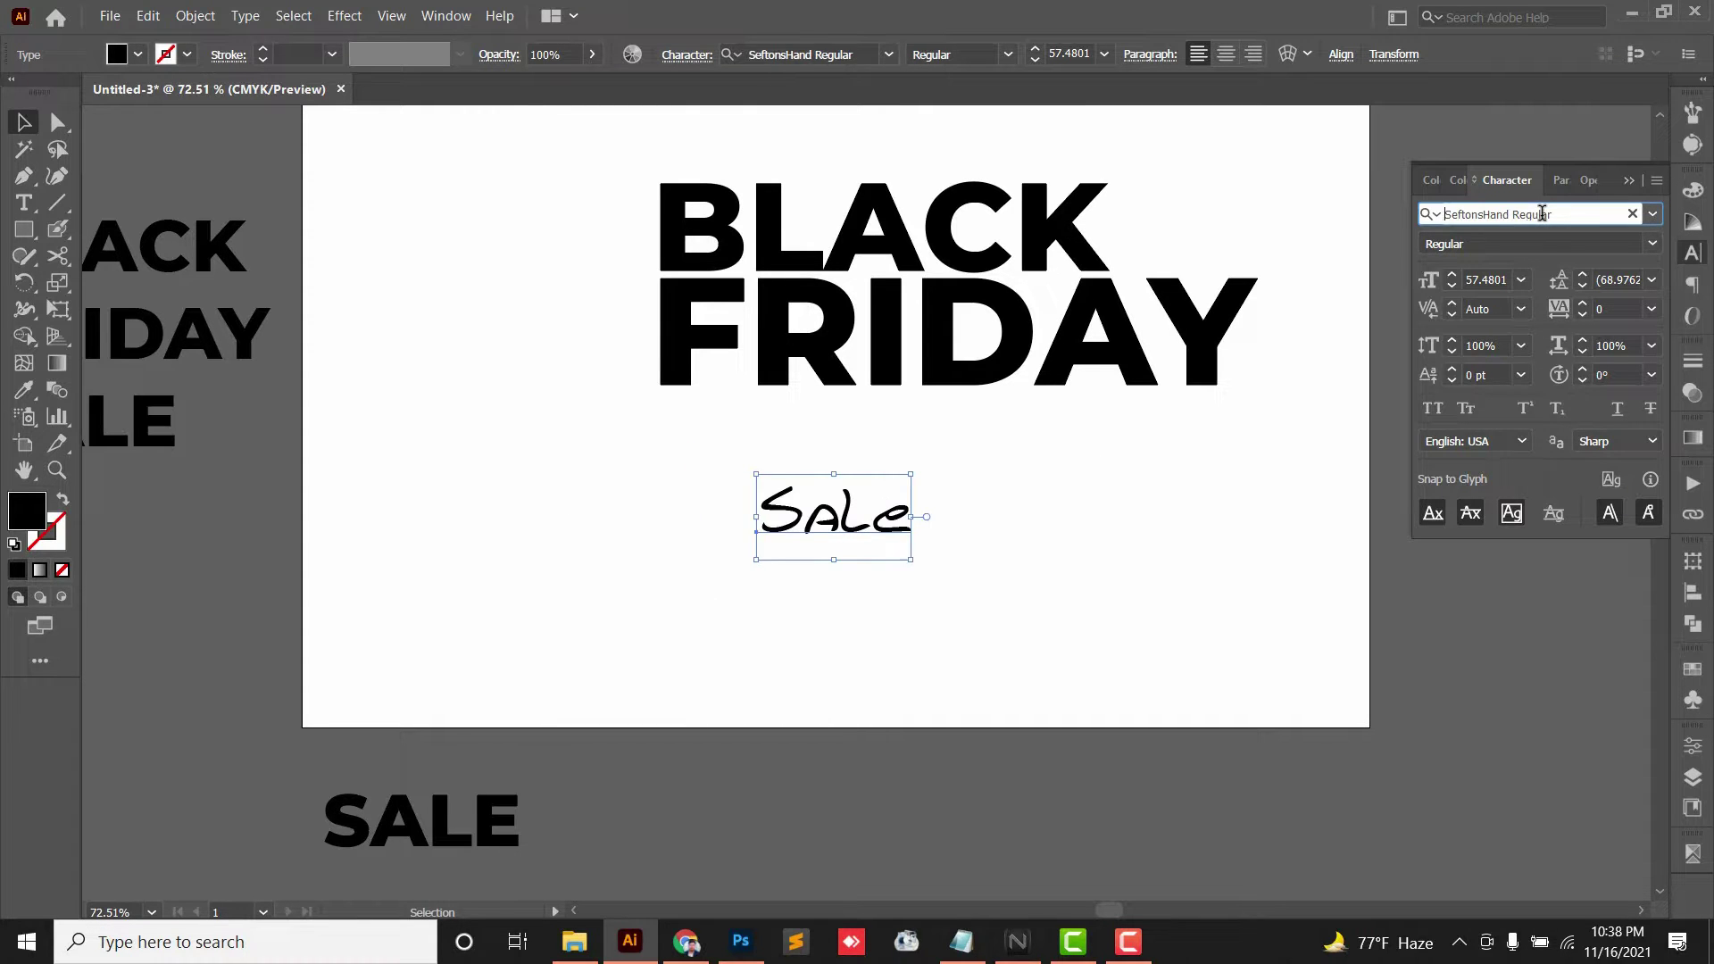
key("Down")
key("Down")
key("Down")
key("Down")
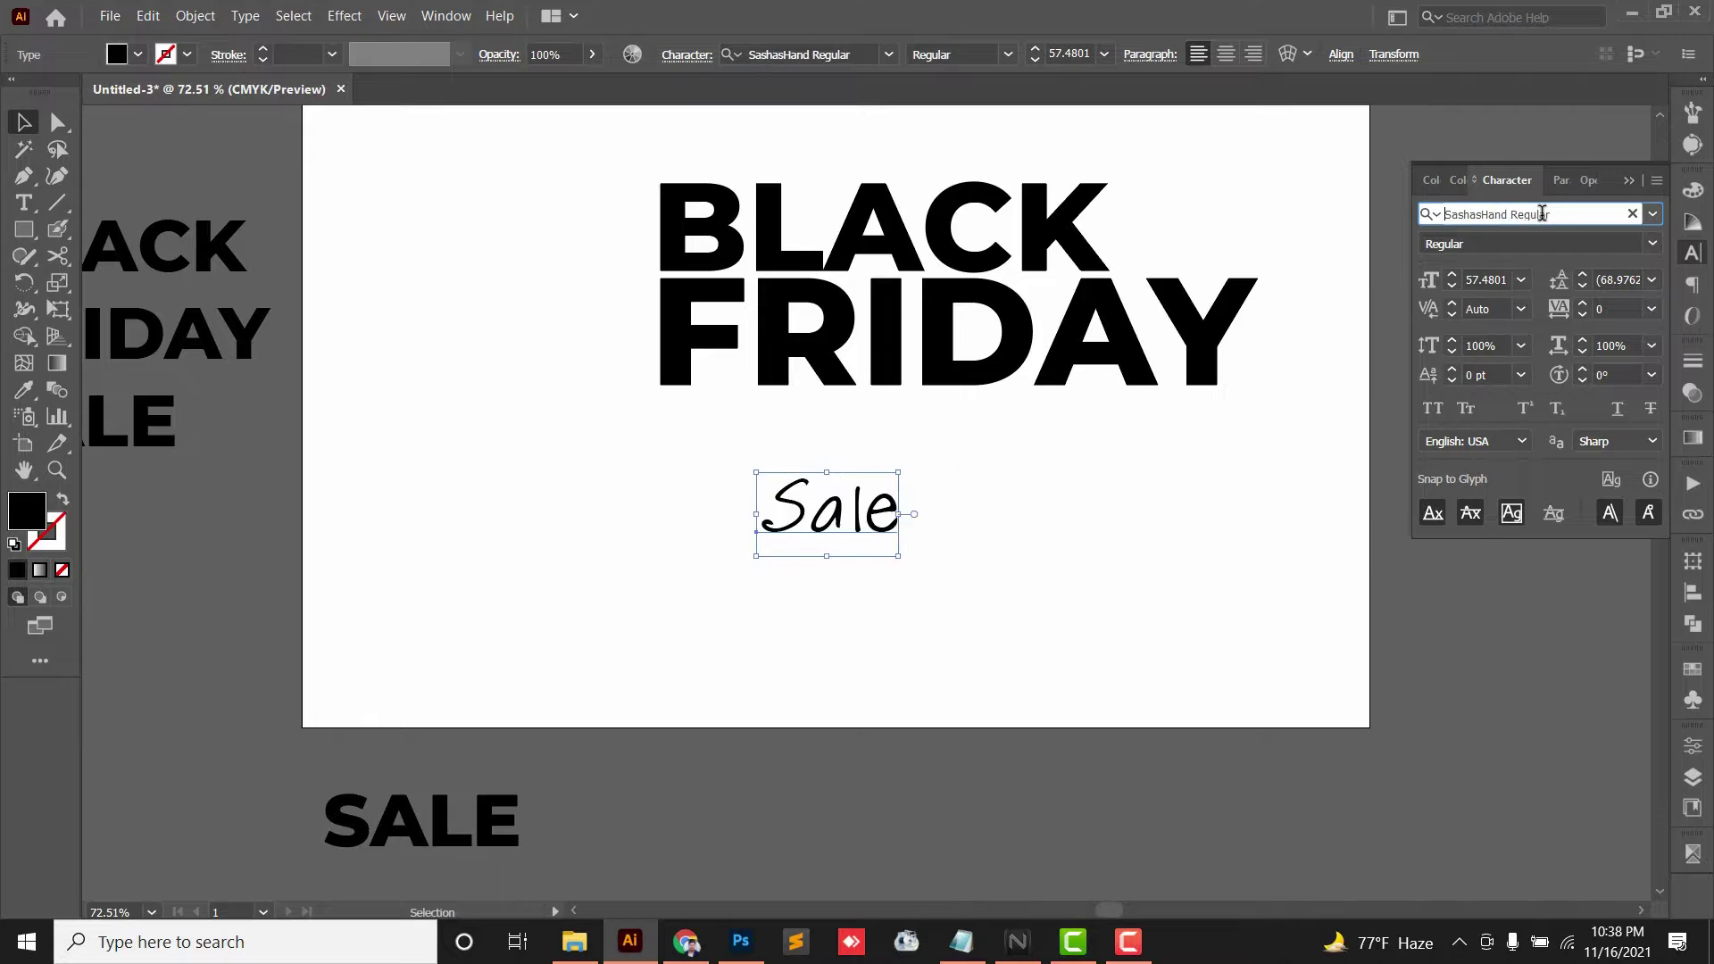
key("Up")
key("Up")
key("Up")
key("Up")
key("Up")
key("Up")
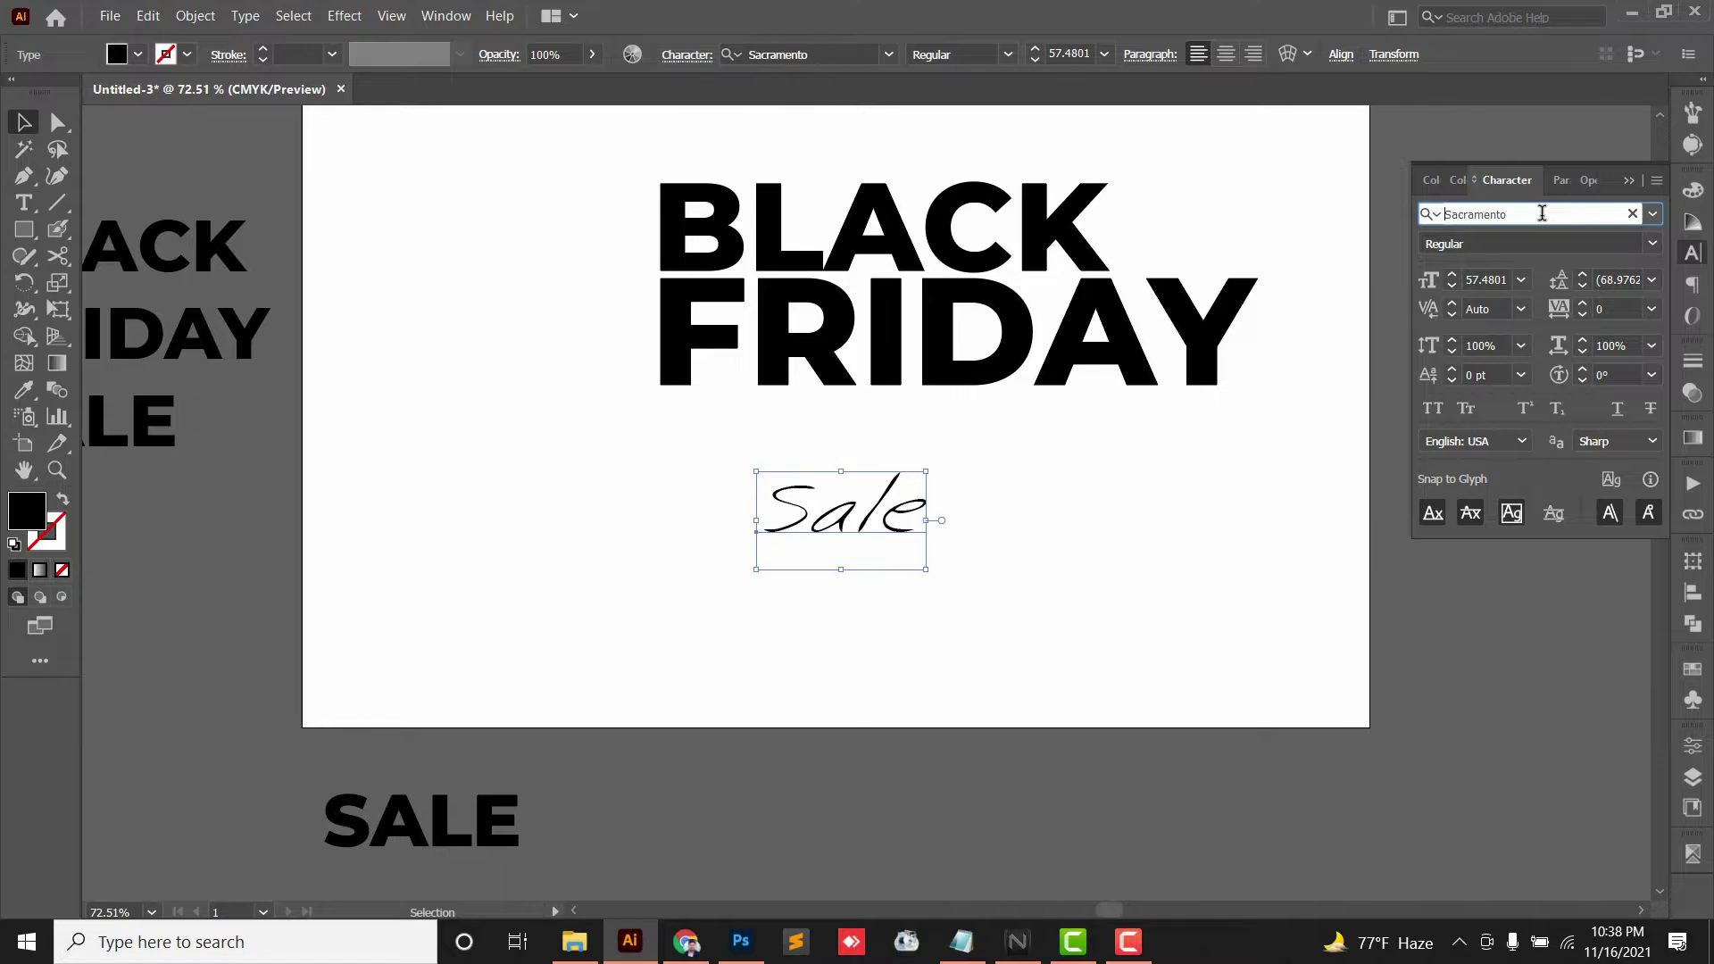
Enlarge the script word Sale and position it overlapping the lower part of FRIDAY.
left_click_drag(882, 519, 1023, 522)
left_click_drag(911, 474, 955, 420)
Fill the word FRIDAY with red using C 0, M 100, Y 100 and K 0.
left_click(1132, 362)
left_click_drag(1275, 315, 757, 423)
left_click(758, 425, "shift")
left_click(27, 512)
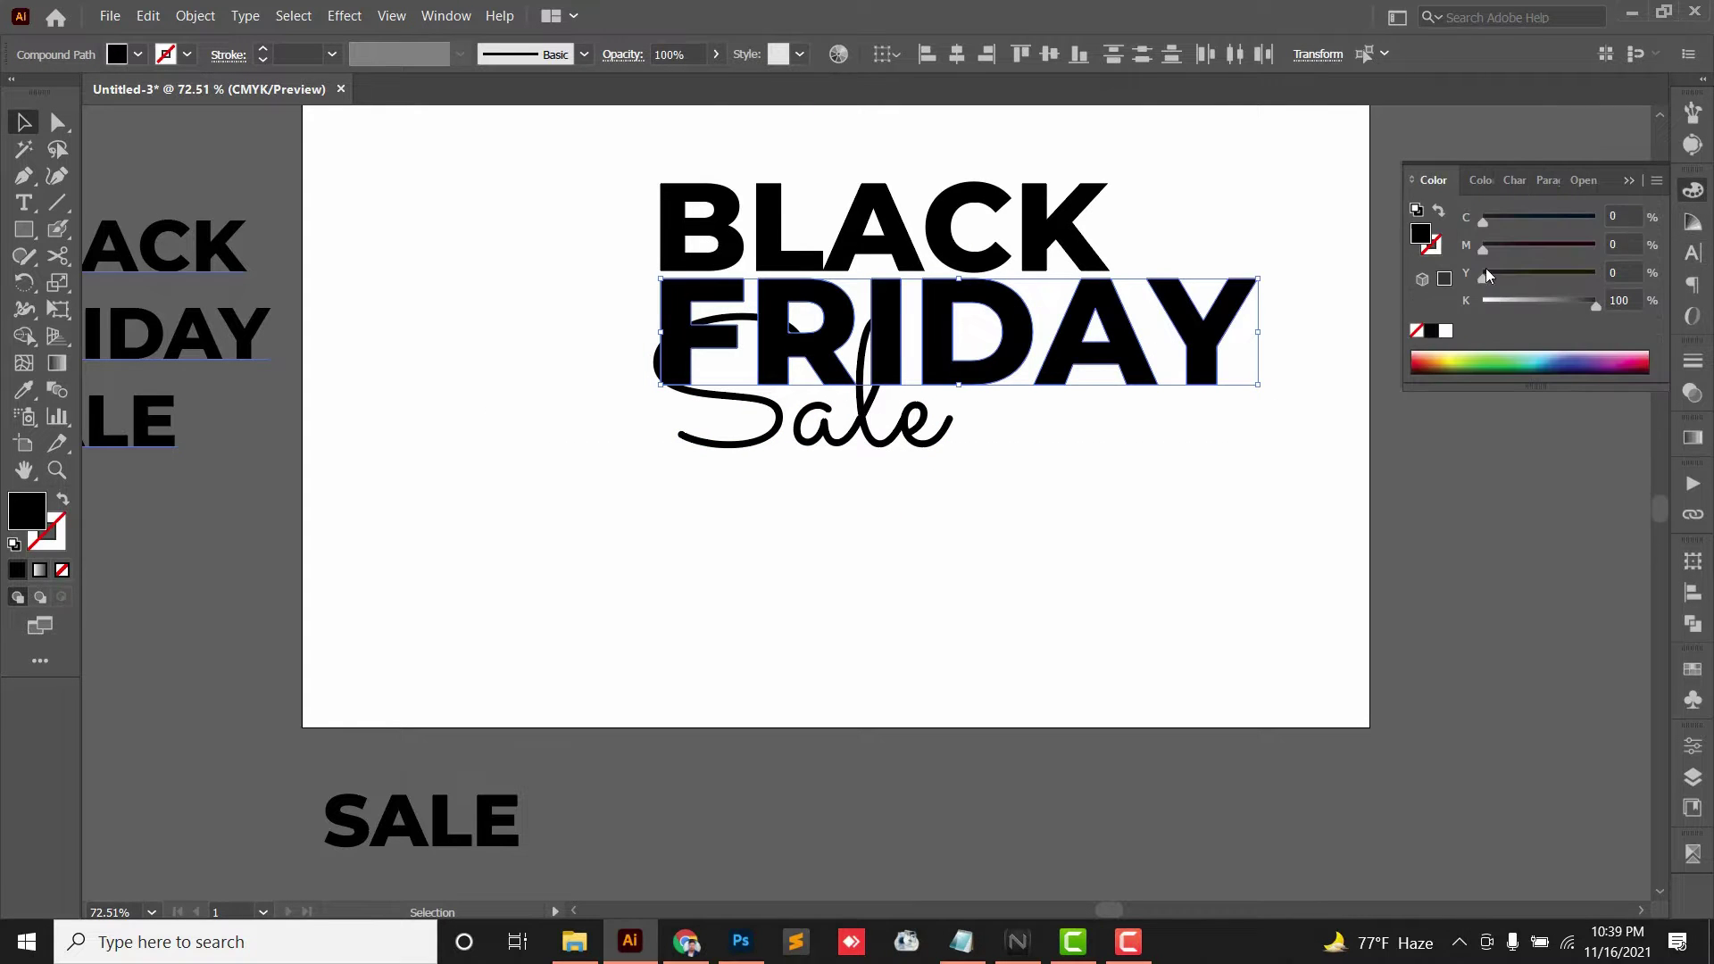
left_click_drag(1589, 315, 1480, 310)
left_click_drag(1483, 251, 1598, 253)
left_click_drag(1483, 280, 1599, 280)
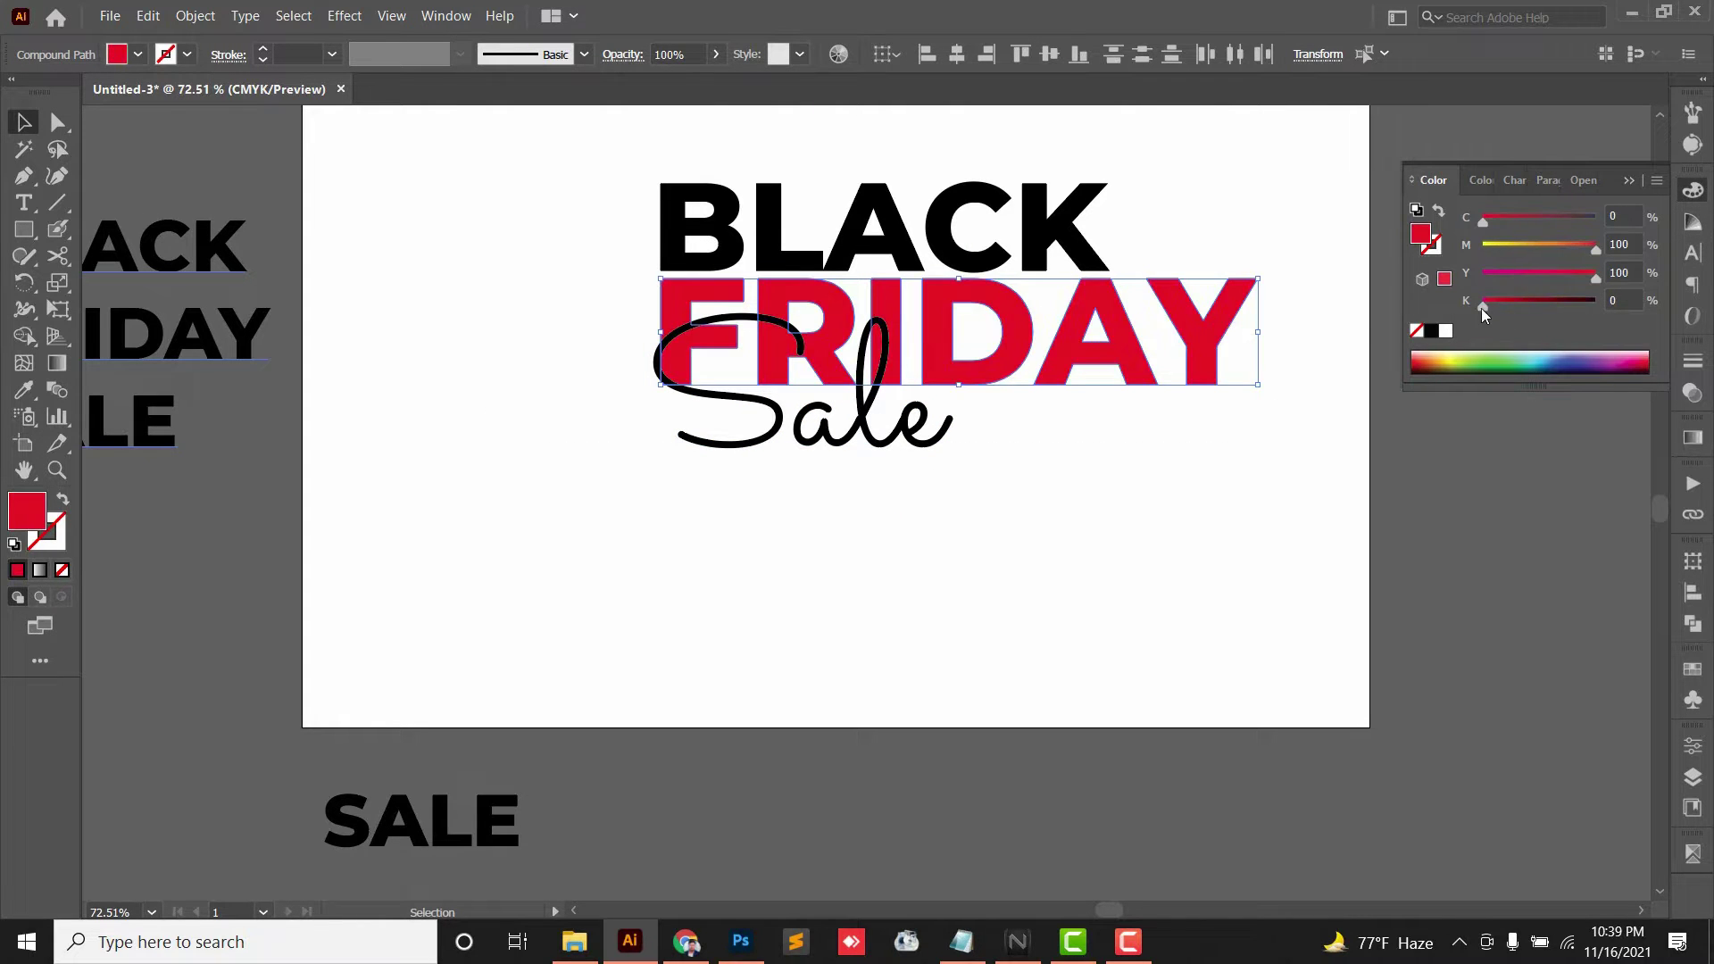
Add a stroke to the script word Sale and set its weight to 7 pt.
left_click(933, 441)
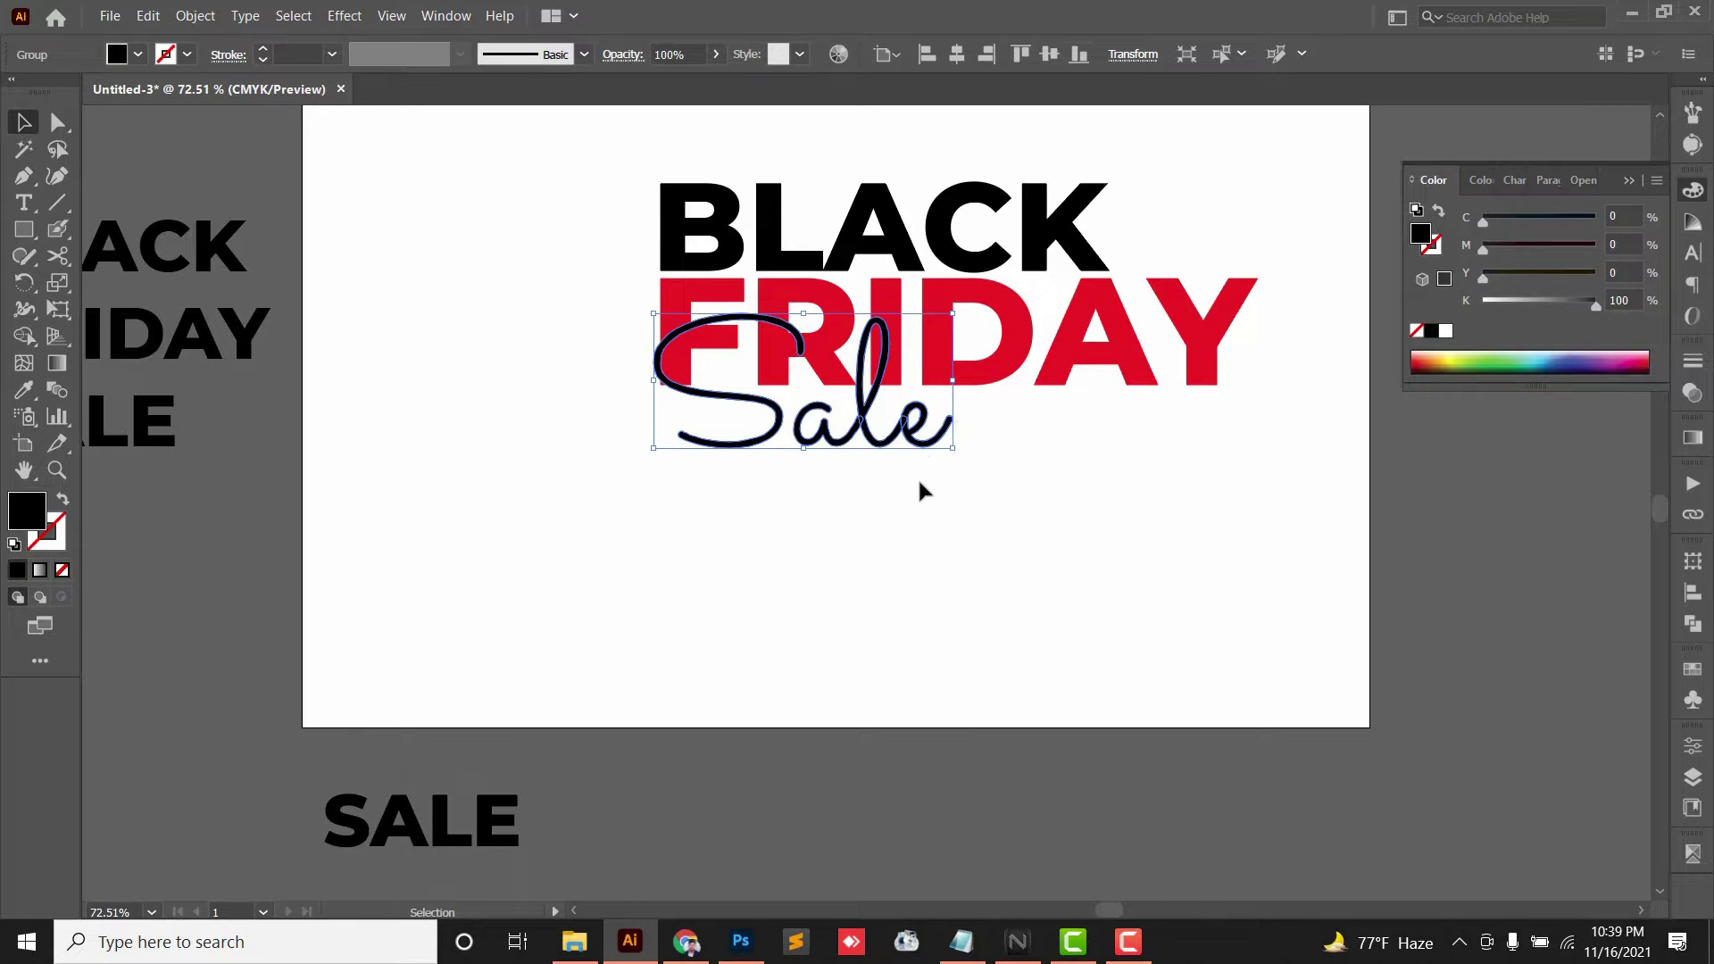
key("v")
left_click(51, 541)
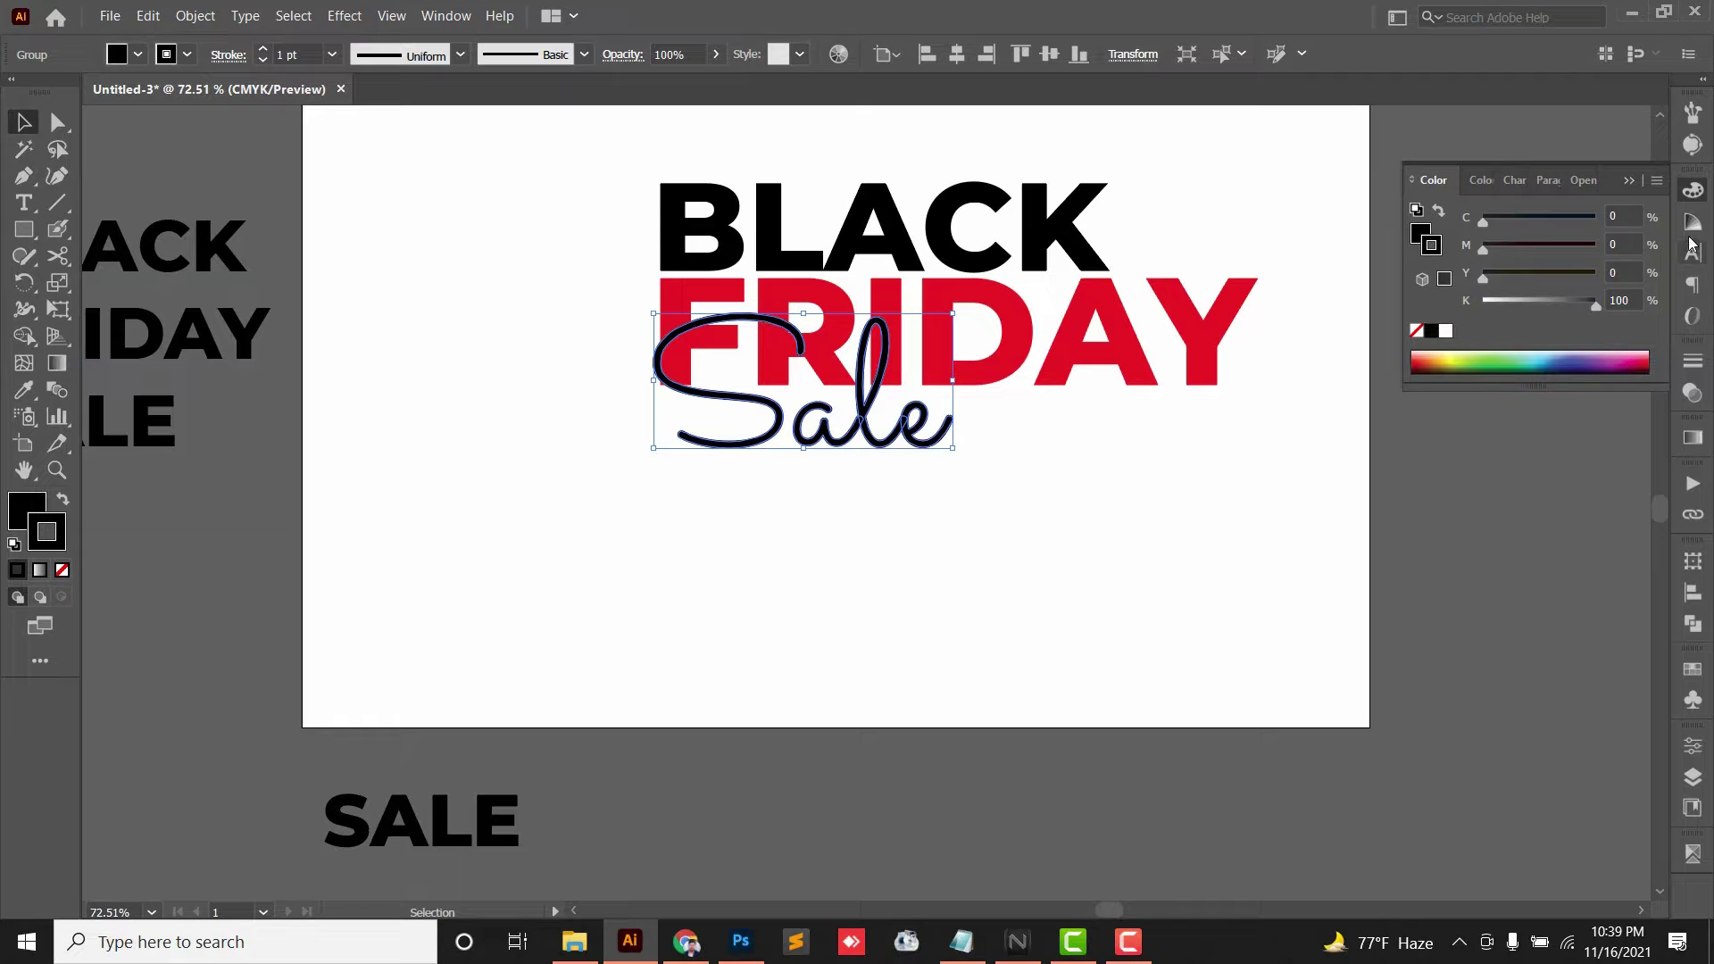
left_click(1693, 361)
left_click(1495, 376)
left_click(1495, 377)
left_click(1495, 376)
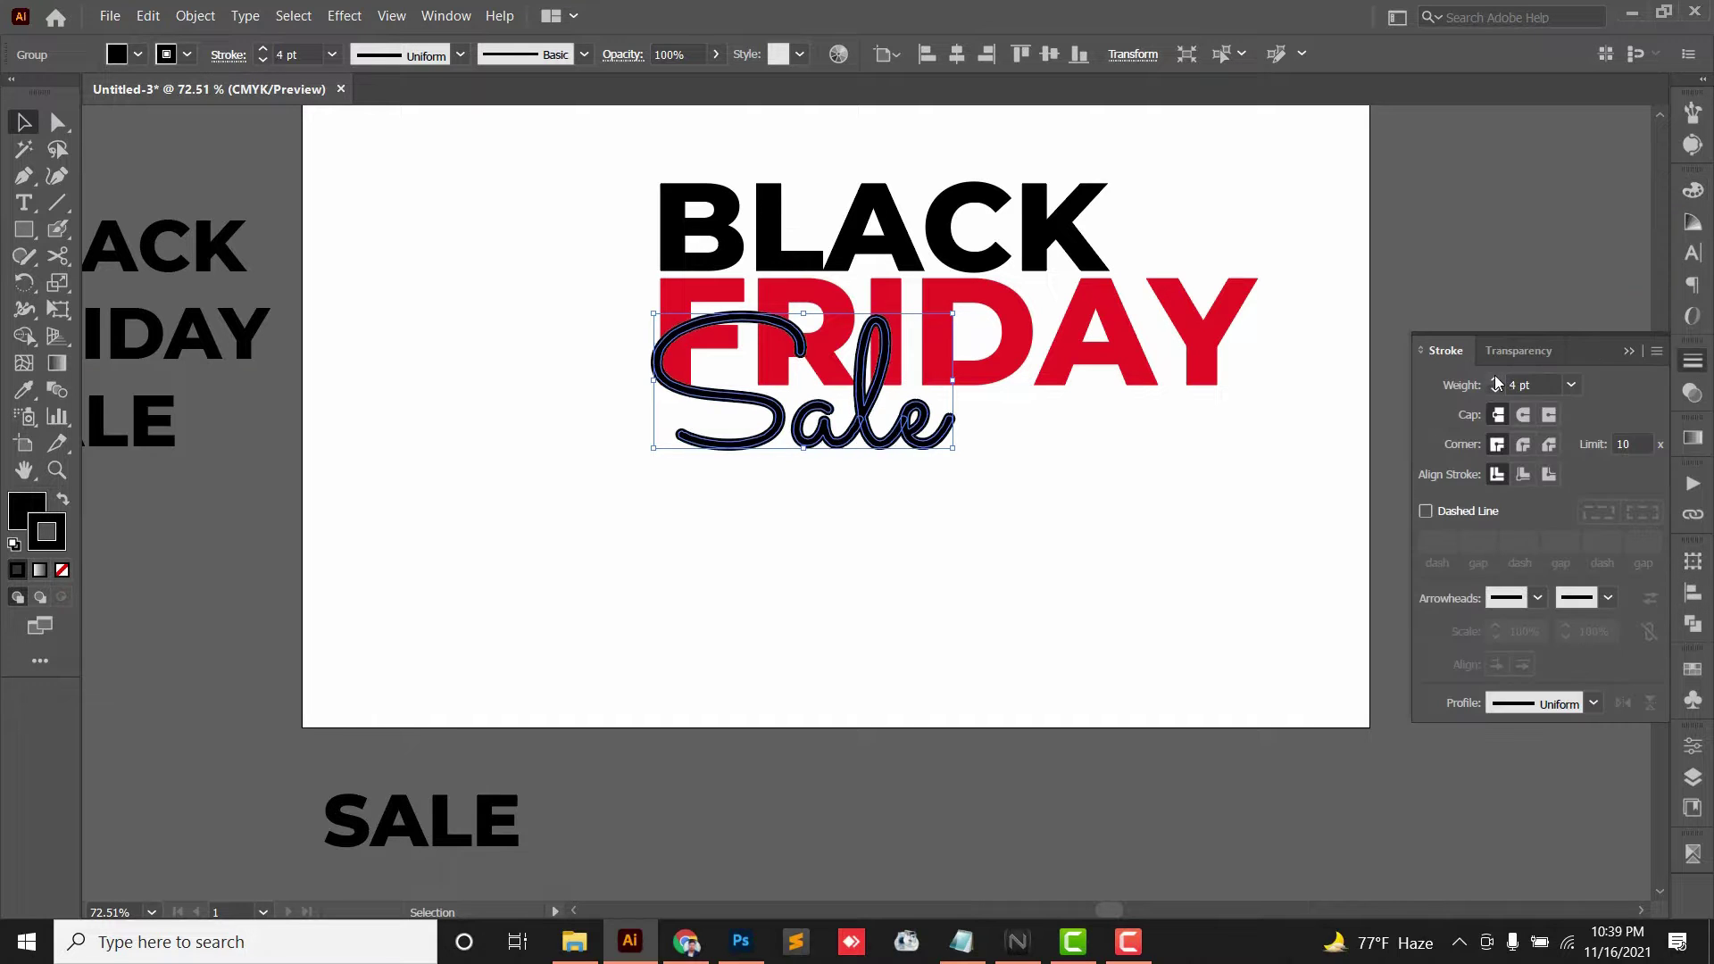
left_click(1494, 377)
left_click(1495, 377)
left_click(1495, 377)
Colour the stroke around Sale white and increase its weight.
left_click(1693, 191)
left_click(1445, 331)
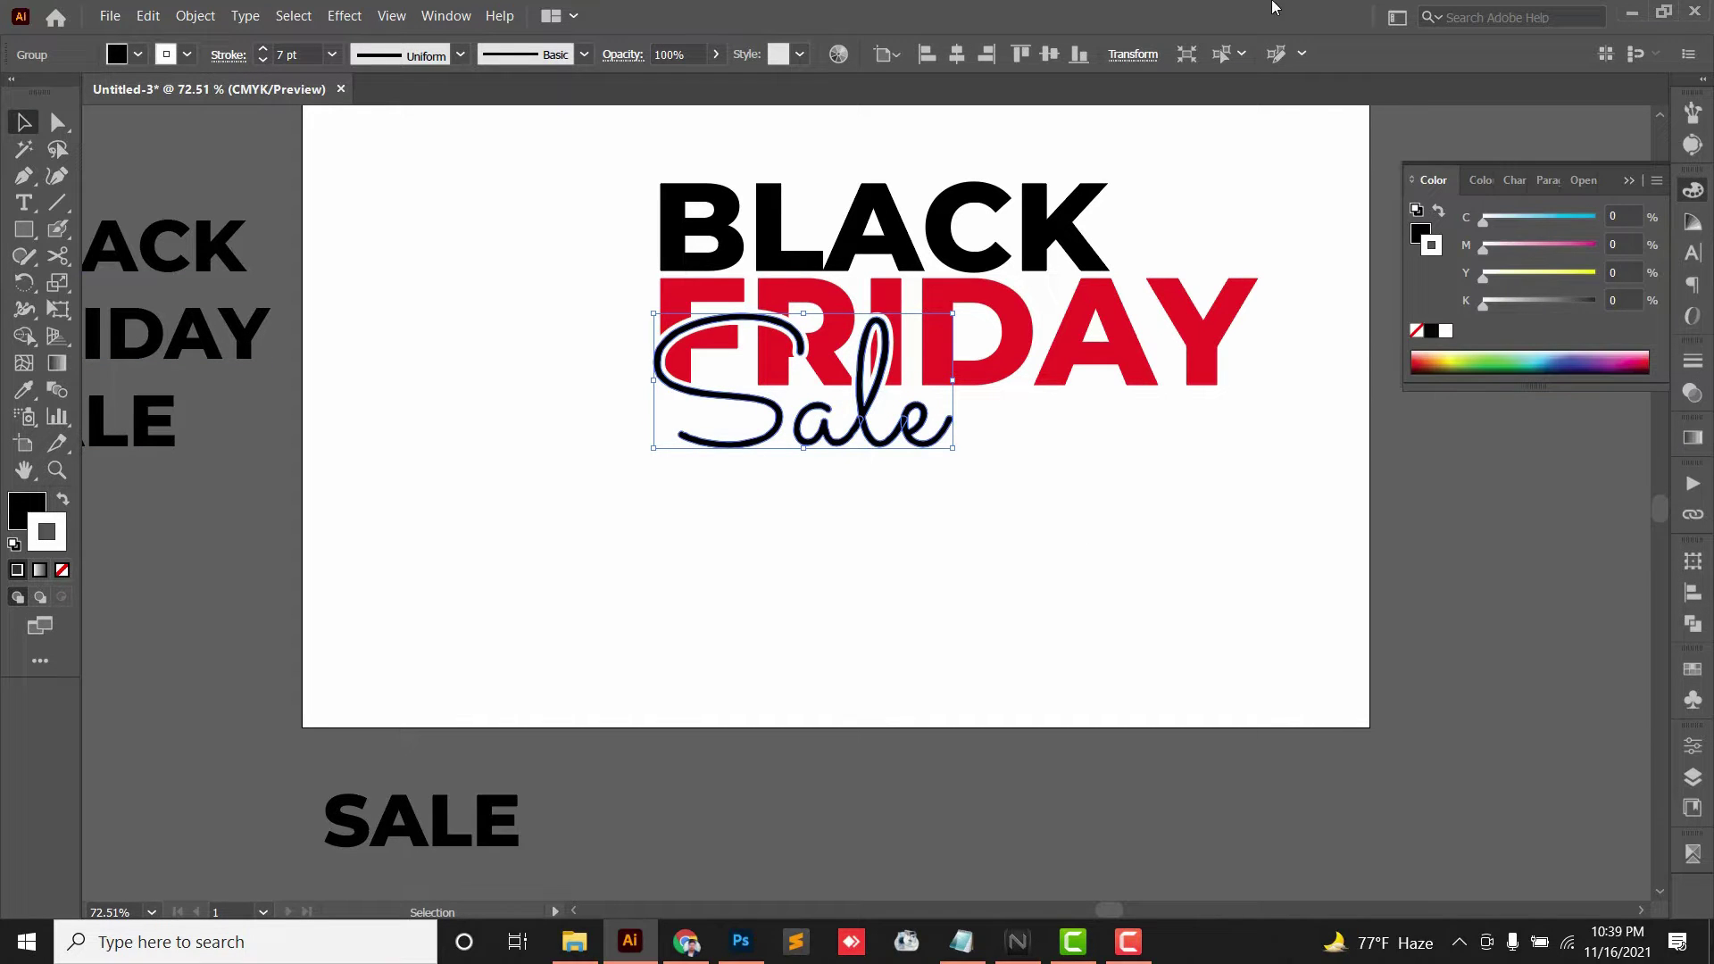
left_click(1693, 361)
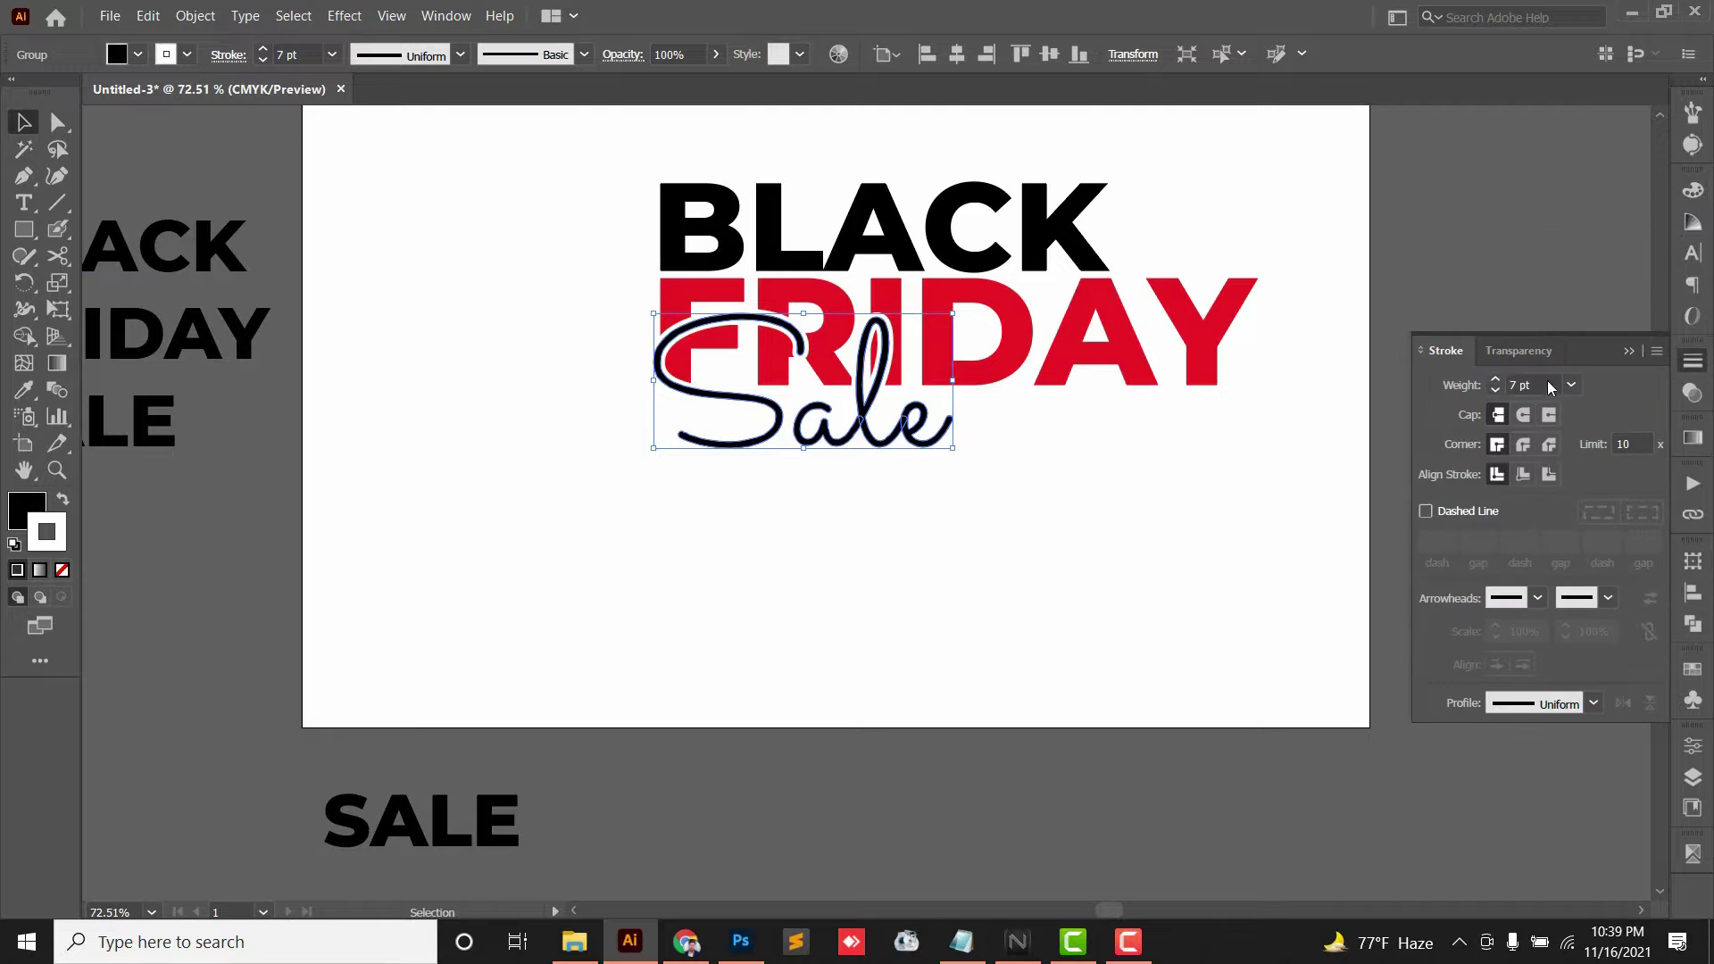
left_click(1497, 378)
Scale up the white-stroked Sale lettering and place it across the start of FRIDAY.
left_click(1043, 534)
left_click_drag(1043, 534, 833, 447)
left_click(1011, 475)
mouse_move(1011, 475)
left_mouse_down()
mouse_move(820, 437)
mouse_move(1200, 451)
mouse_move(758, 448)
mouse_move(772, 435)
mouse_move(777, 472)
mouse_move(811, 434)
mouse_move(773, 454)
mouse_move(774, 437)
left_mouse_up()
left_click_drag(910, 454, 1037, 487)
left_click_drag(961, 443, 950, 437)
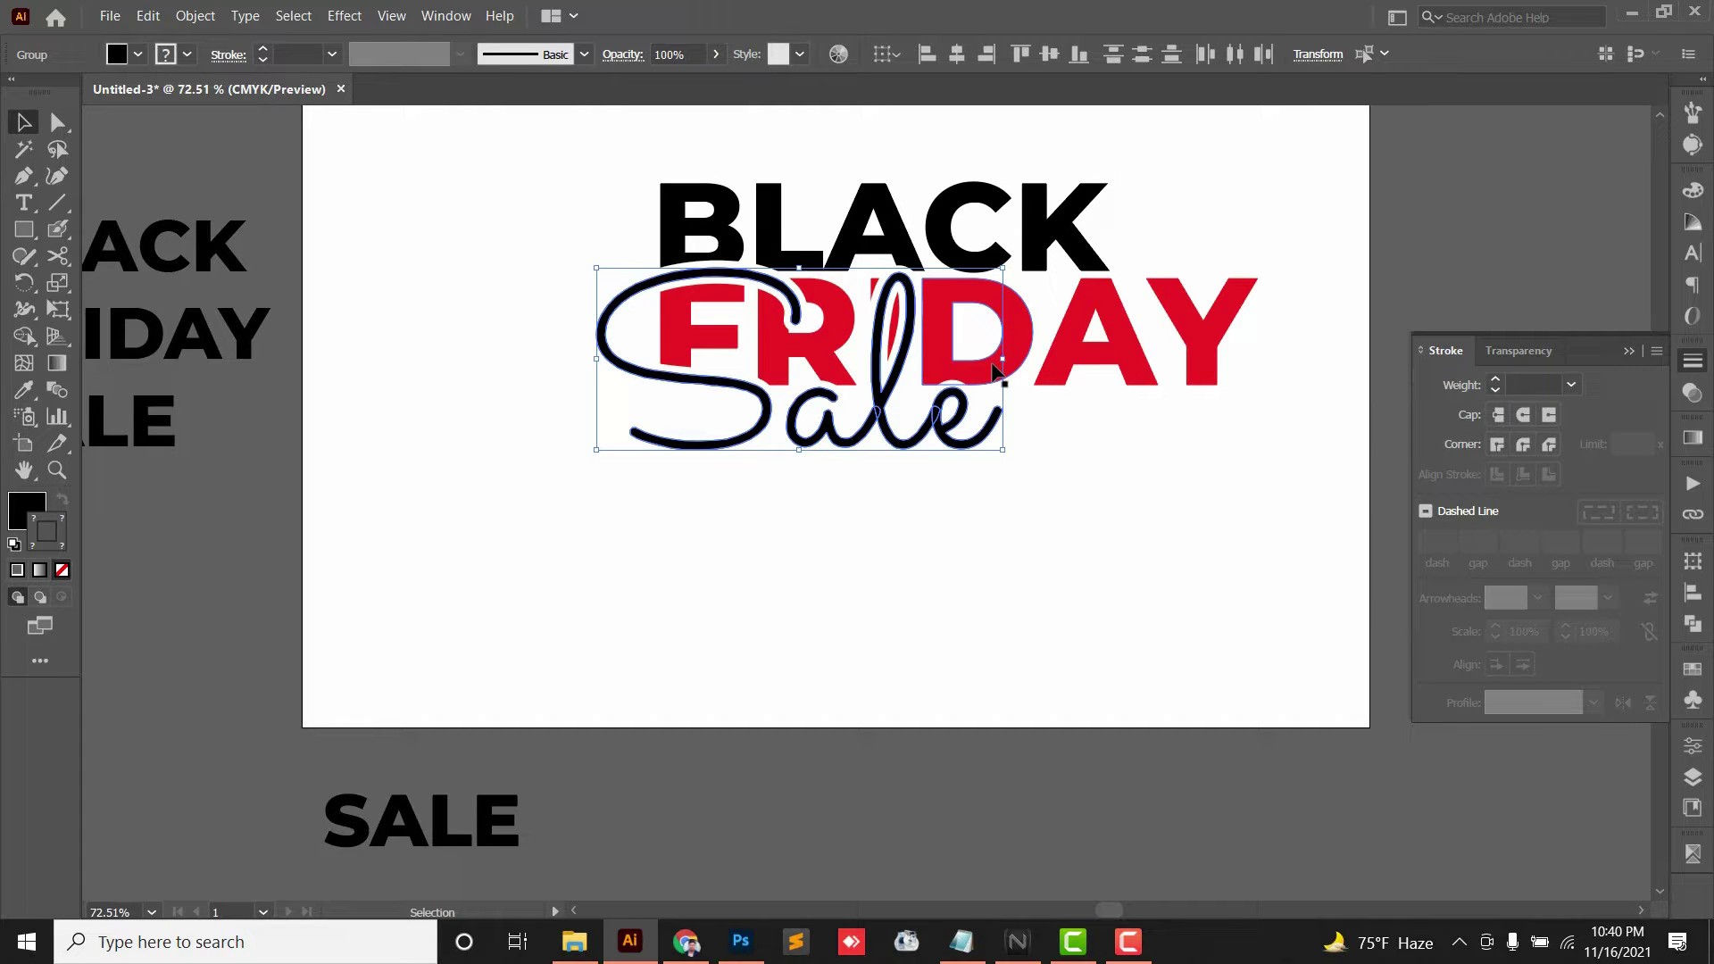
Examine the overall arrangement of BLACK, FRIDAY and Sale on the artboard.
left_click(955, 554)
left_click_drag(1062, 523, 1074, 746)
left_click_drag(1267, 717, 920, 375)
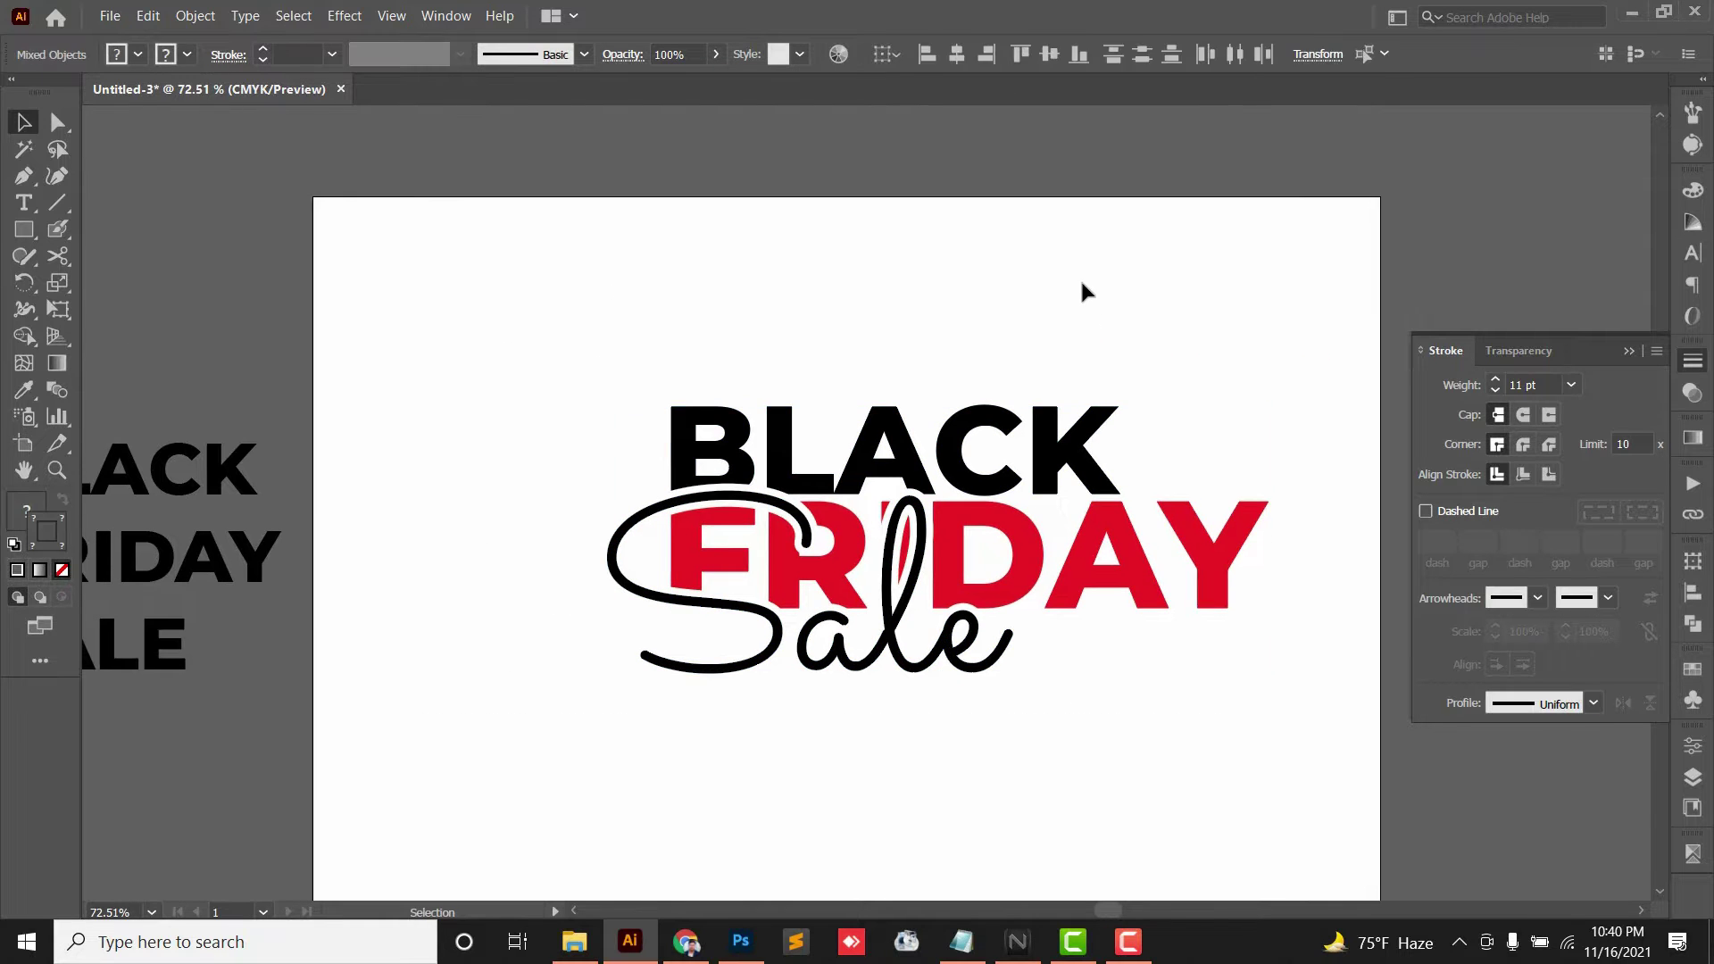
left_click(1081, 283)
left_click_drag(1081, 283, 1063, 238)
left_click_drag(754, 594, 929, 540)
left_click(986, 670)
key("ctrl+minus")
key("ctrl+minus")
key("ctrl+minus")
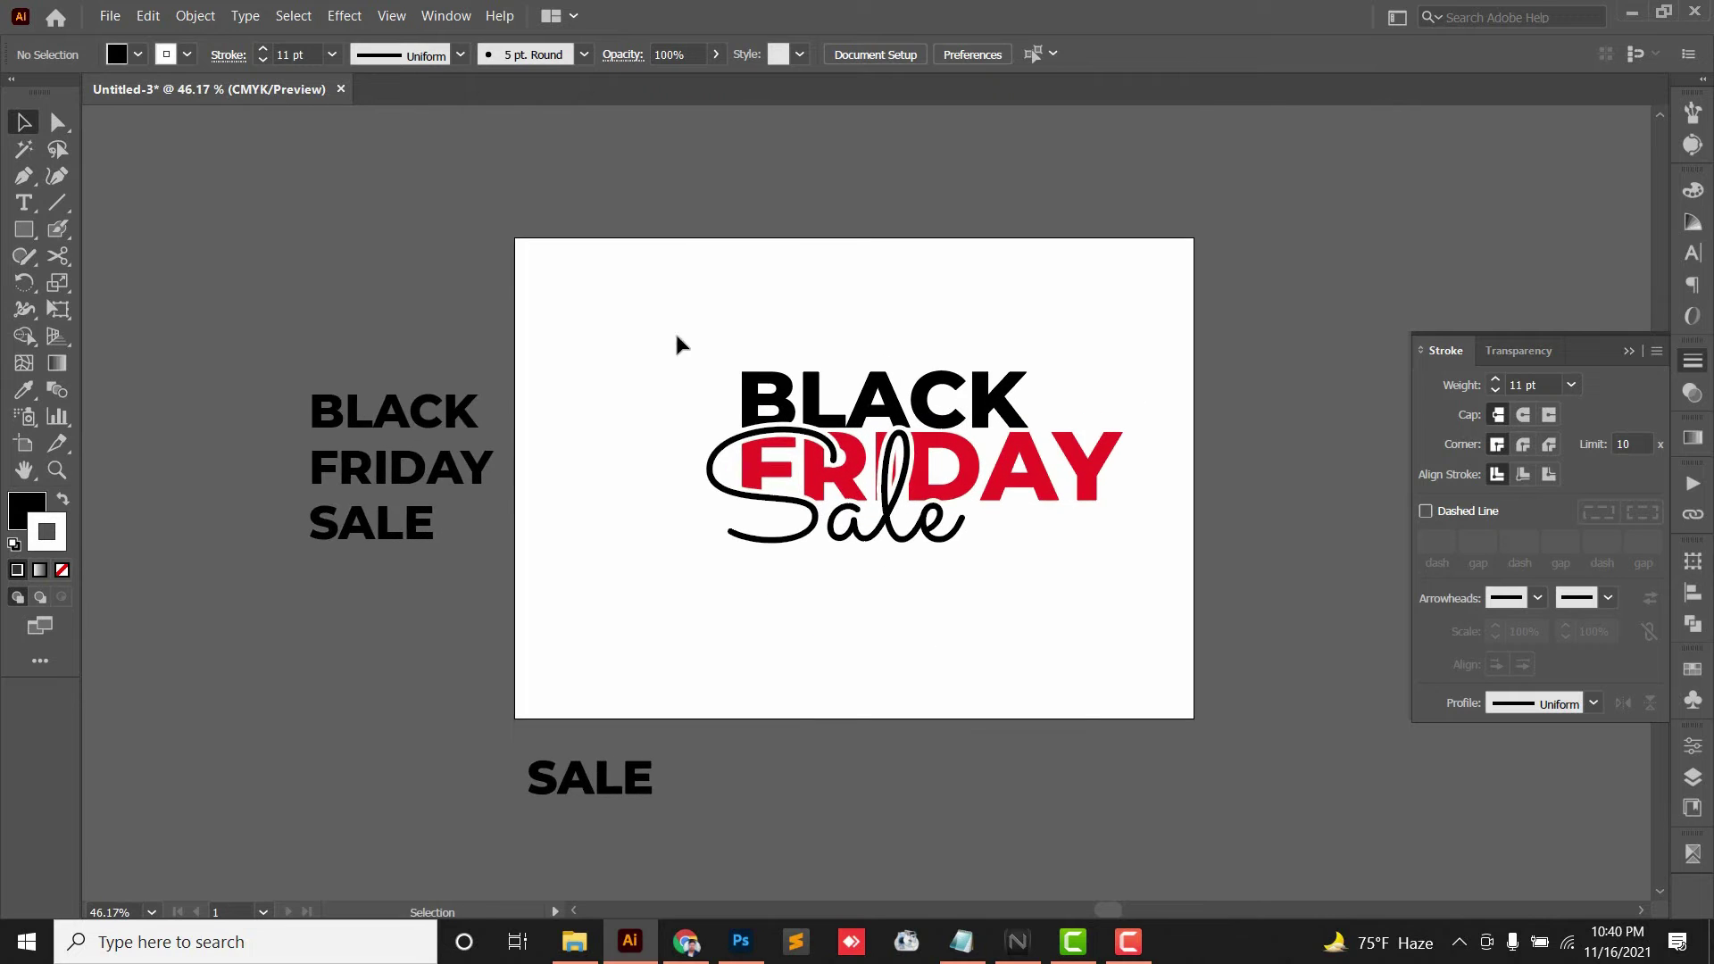
left_click_drag(696, 575, 672, 620)
left_click_drag(659, 349, 1084, 664)
Select the script word Sale and convert its white stroke to shapes with Outline Stroke.
left_click_drag(995, 661, 698, 569)
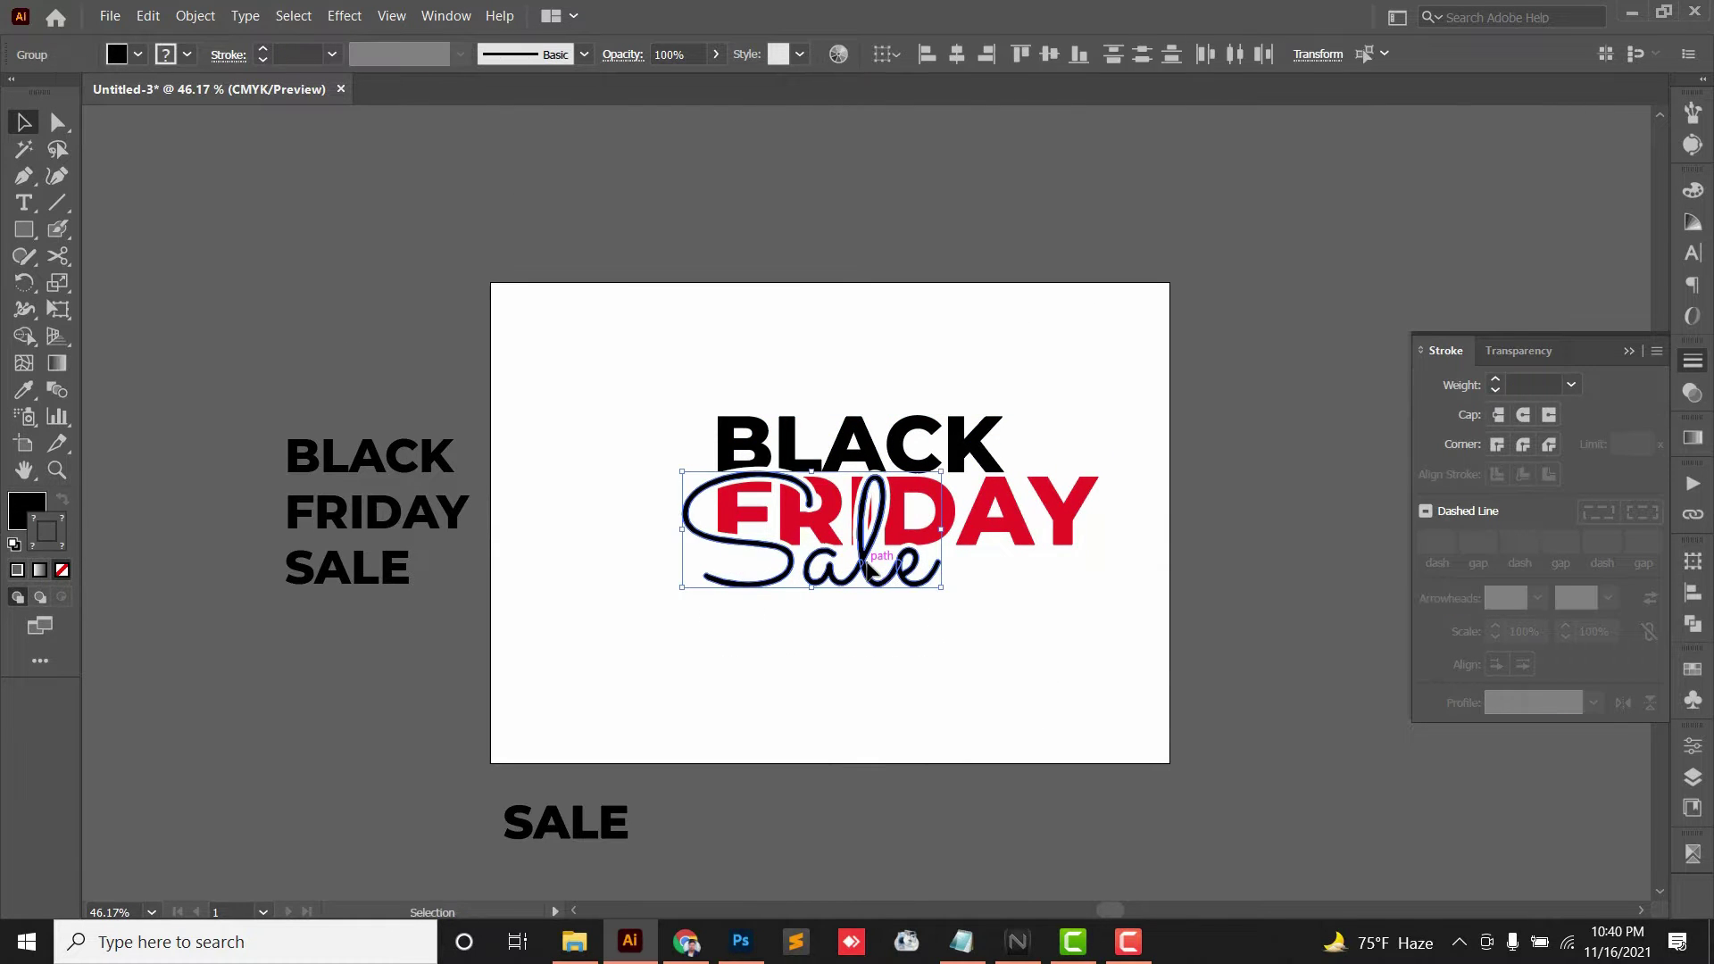
scroll(870, 569, "up", 3)
left_click(196, 15)
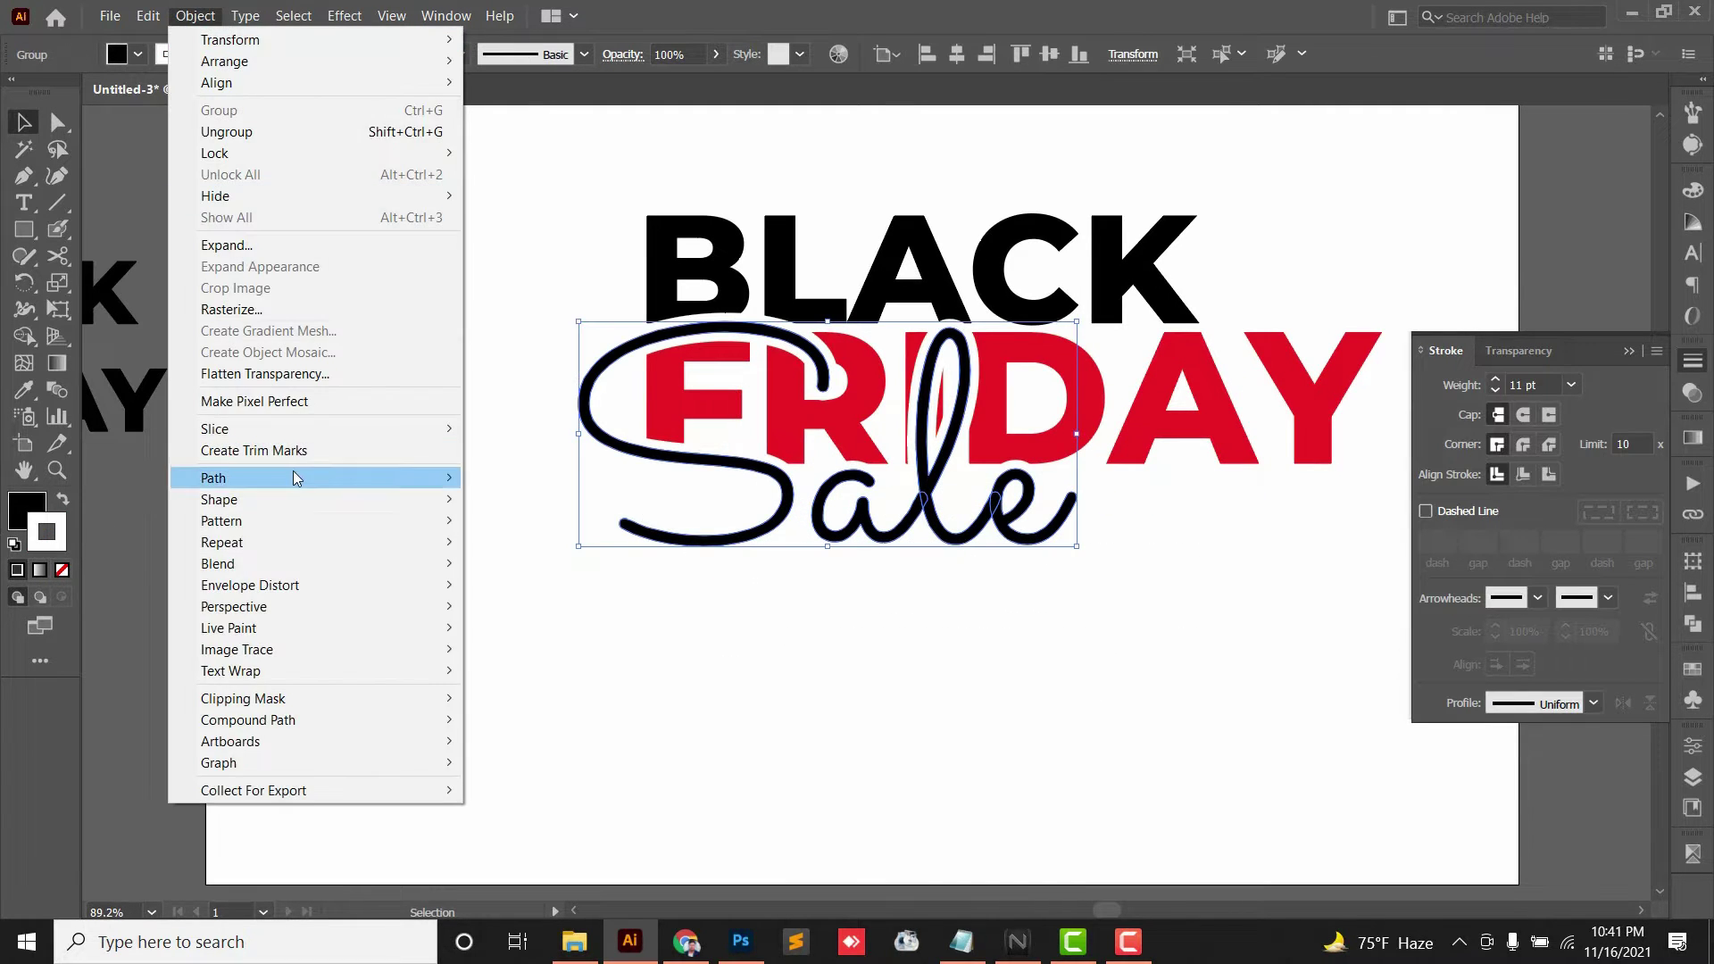
mouse_move(297, 478)
left_click(589, 526)
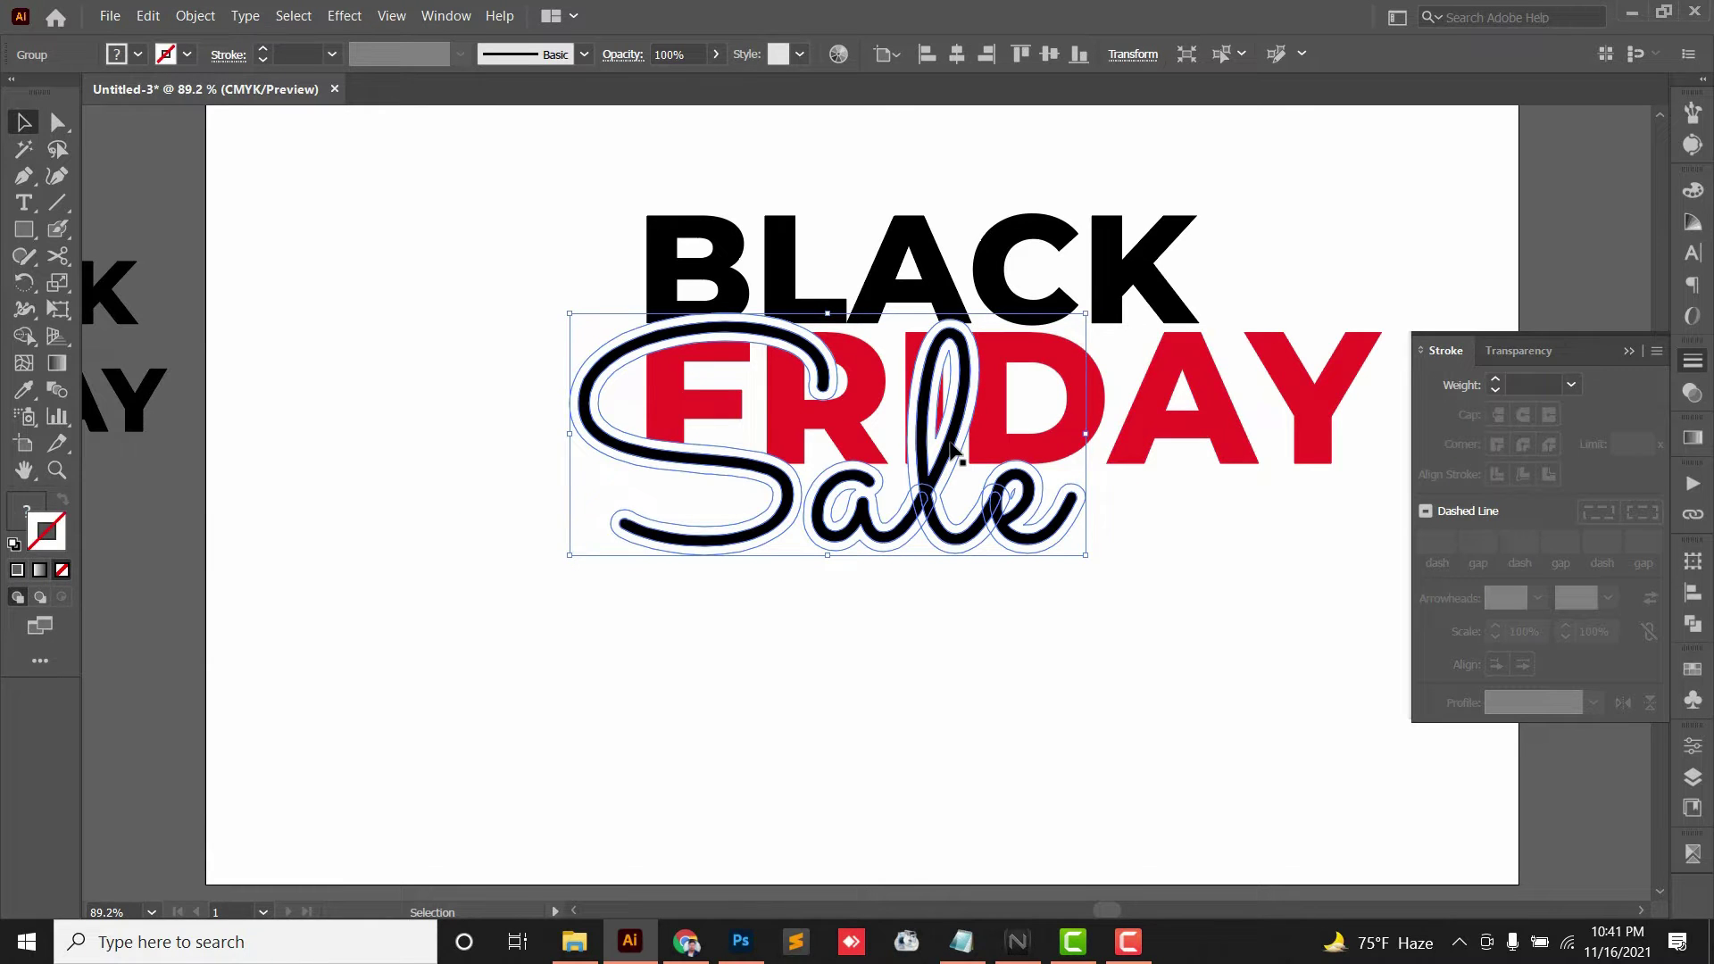
Cut the white Sale outline through the letters F, R, I and D with Pathfinder and delete all the white pieces.
left_click(978, 432, "shift")
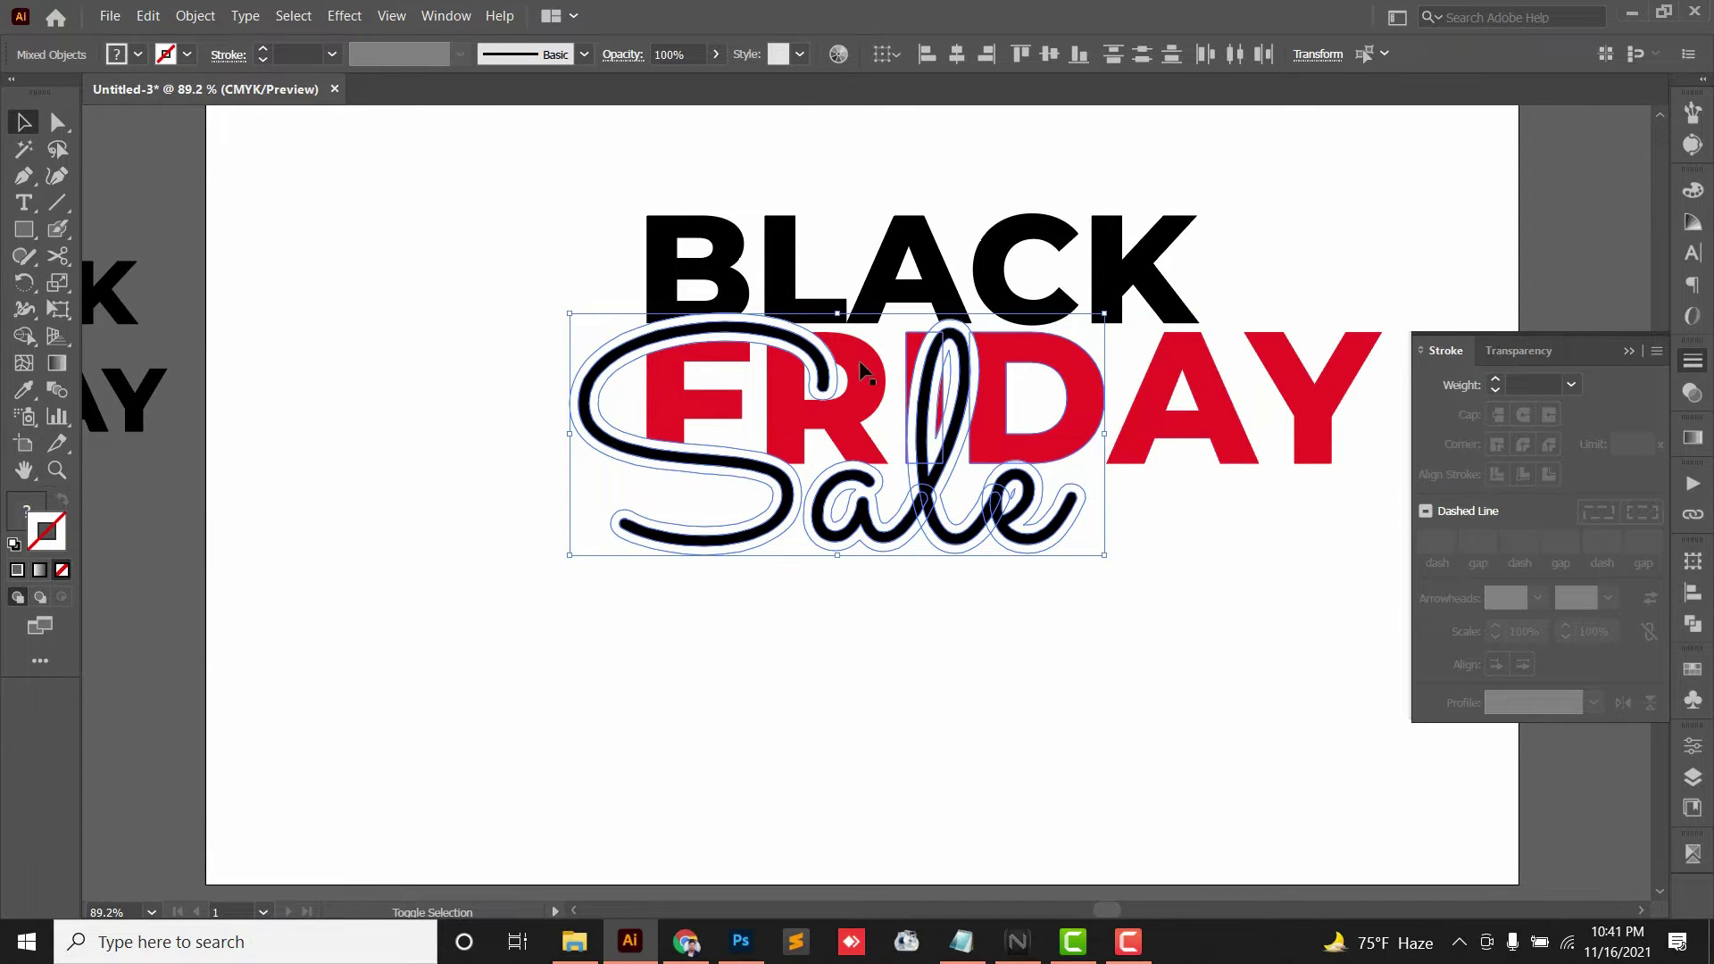
left_click(1695, 624)
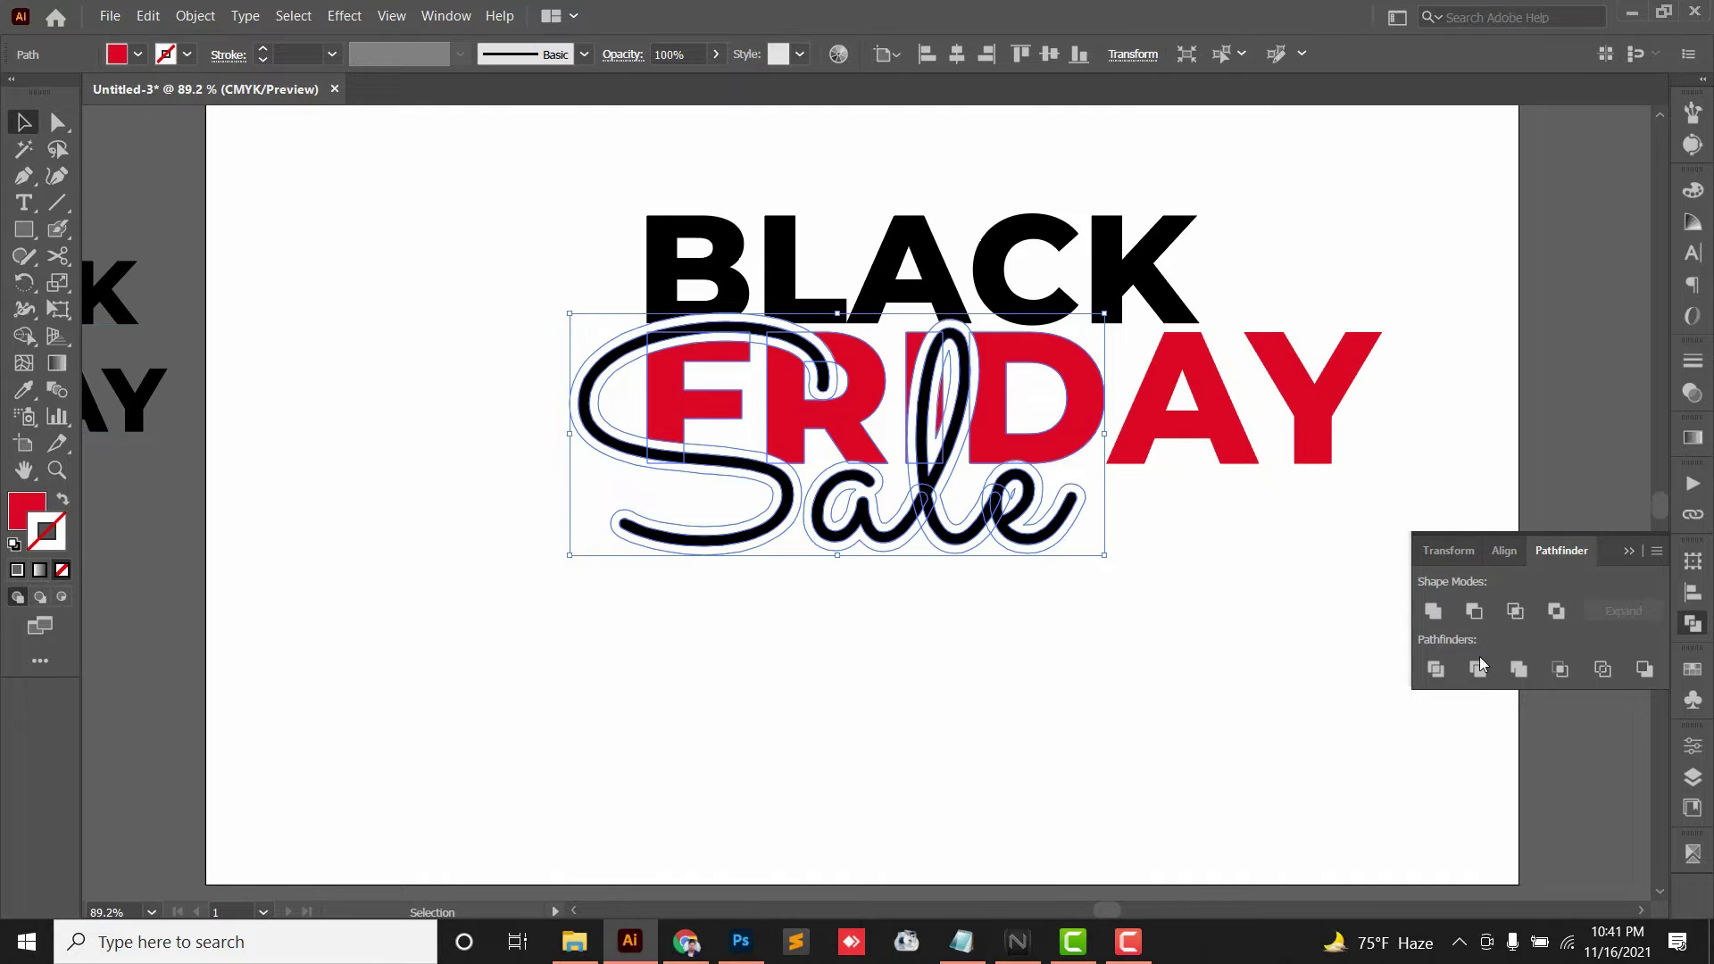
double_click(767, 335)
left_click(292, 15)
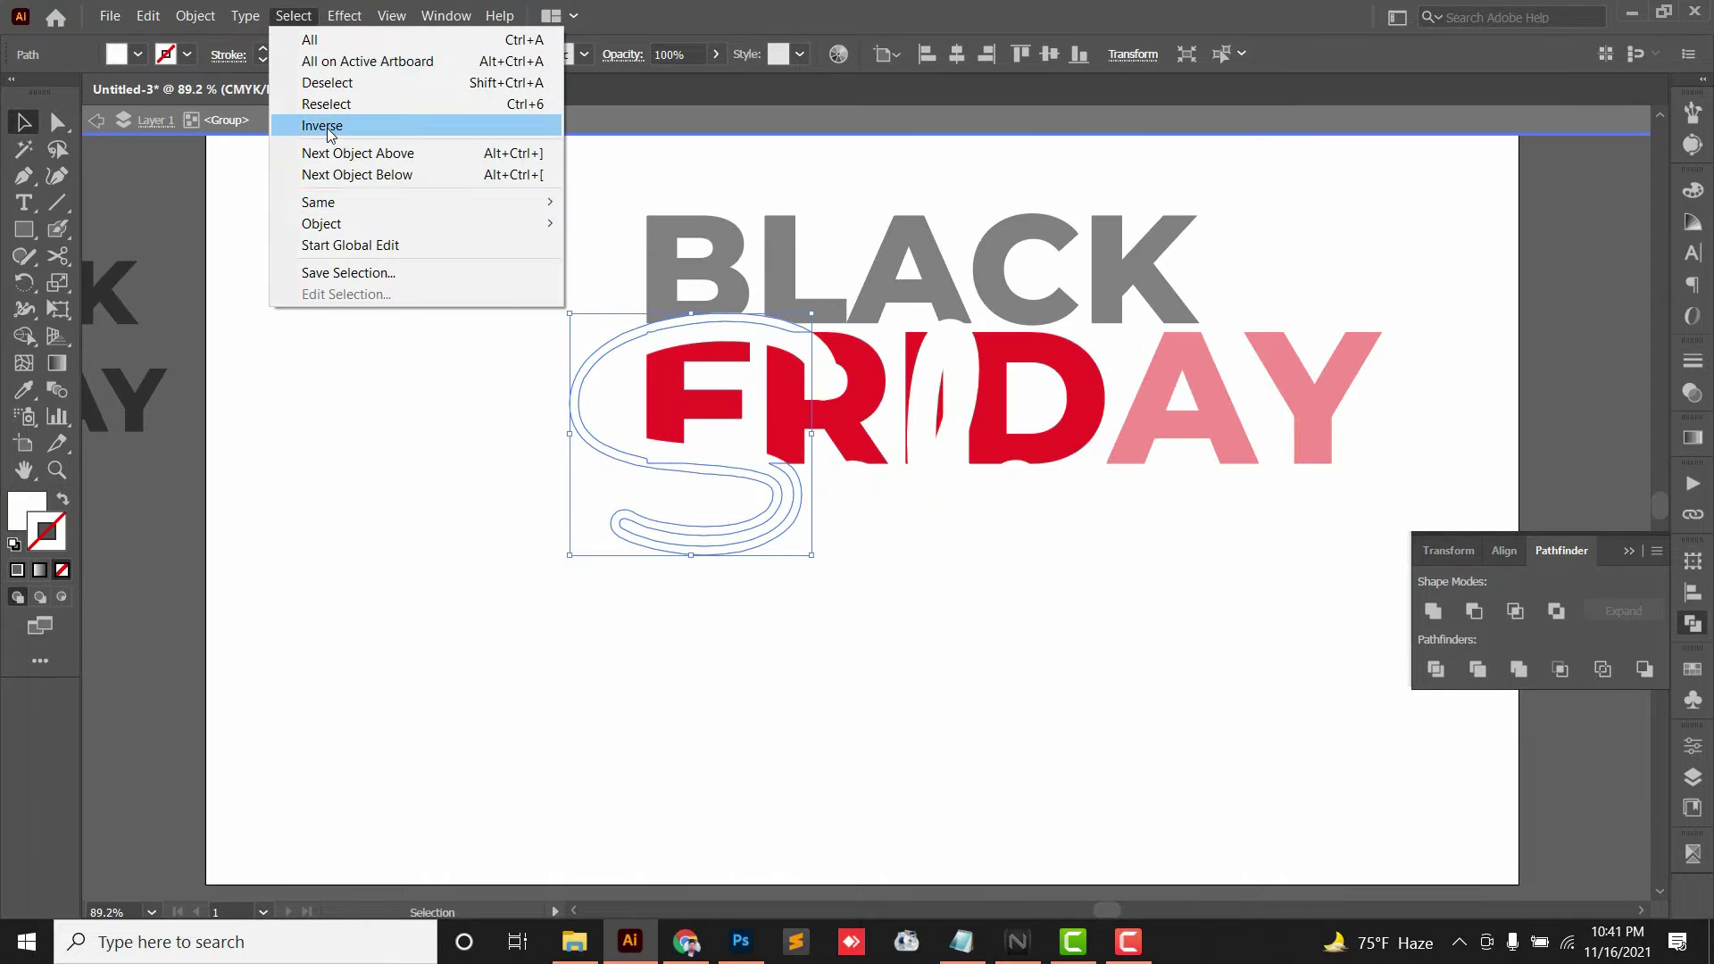
mouse_move(375, 202)
left_click(693, 285)
key("Delete")
double_click(866, 635)
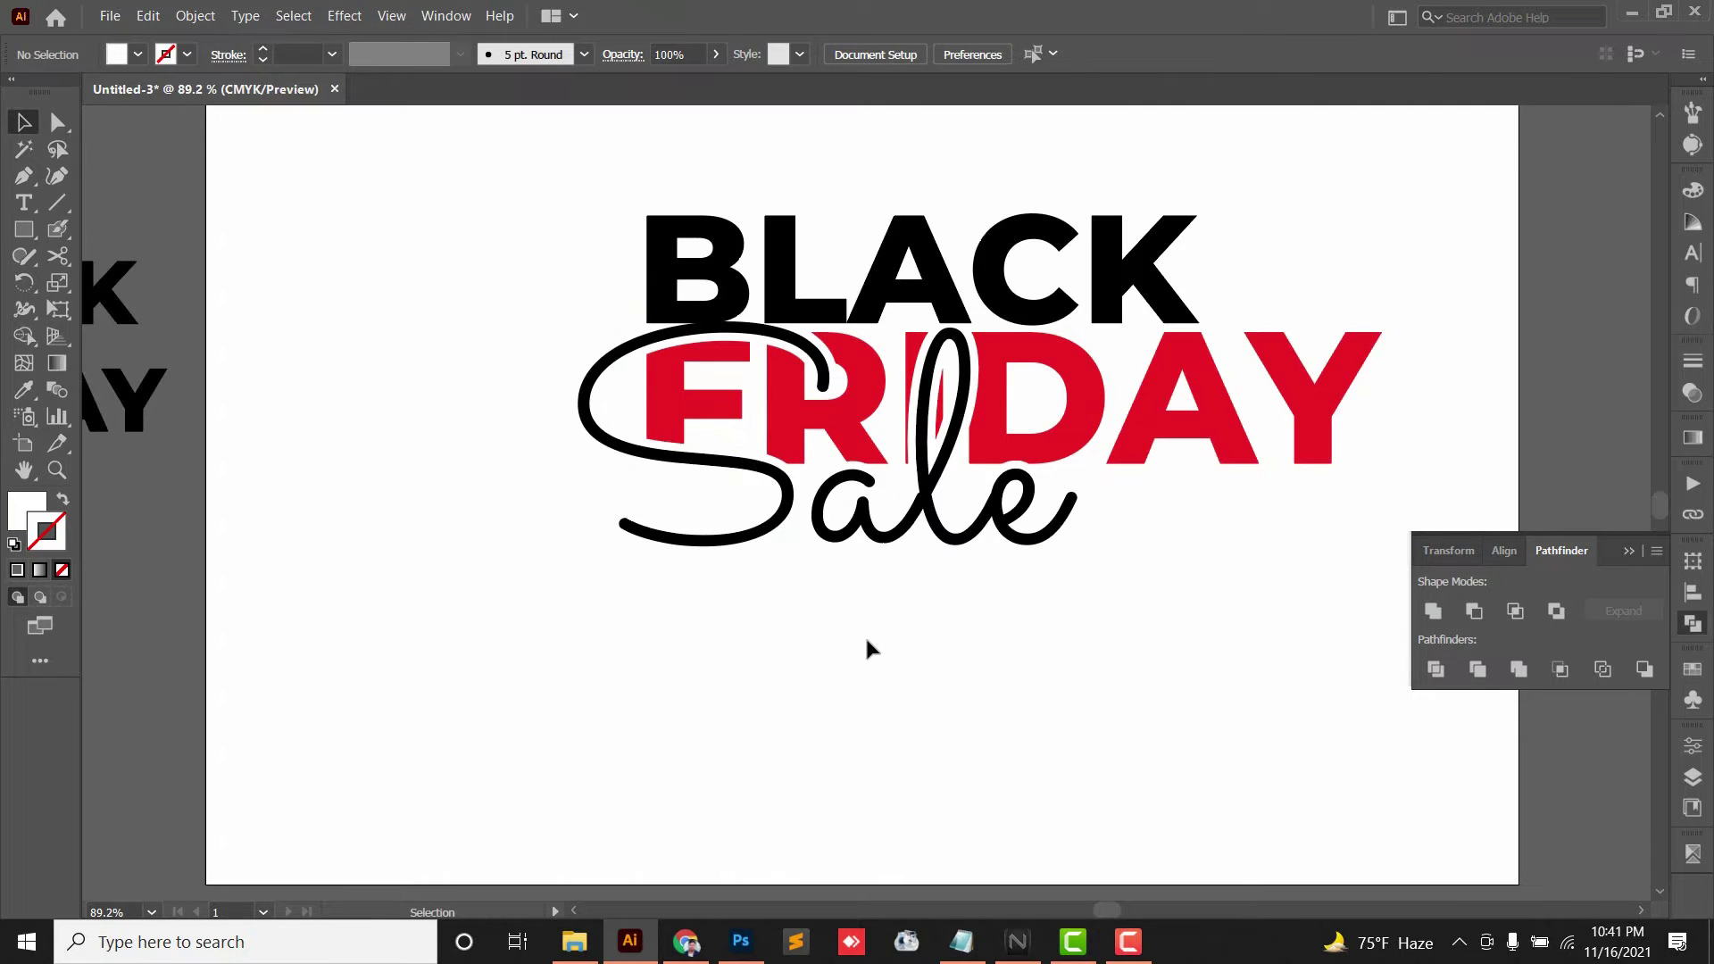
Inspect where the B of BLACK meets the S of Sale up close in outline and preview modes.
left_click(712, 326)
left_click_drag(664, 274, 1086, 516)
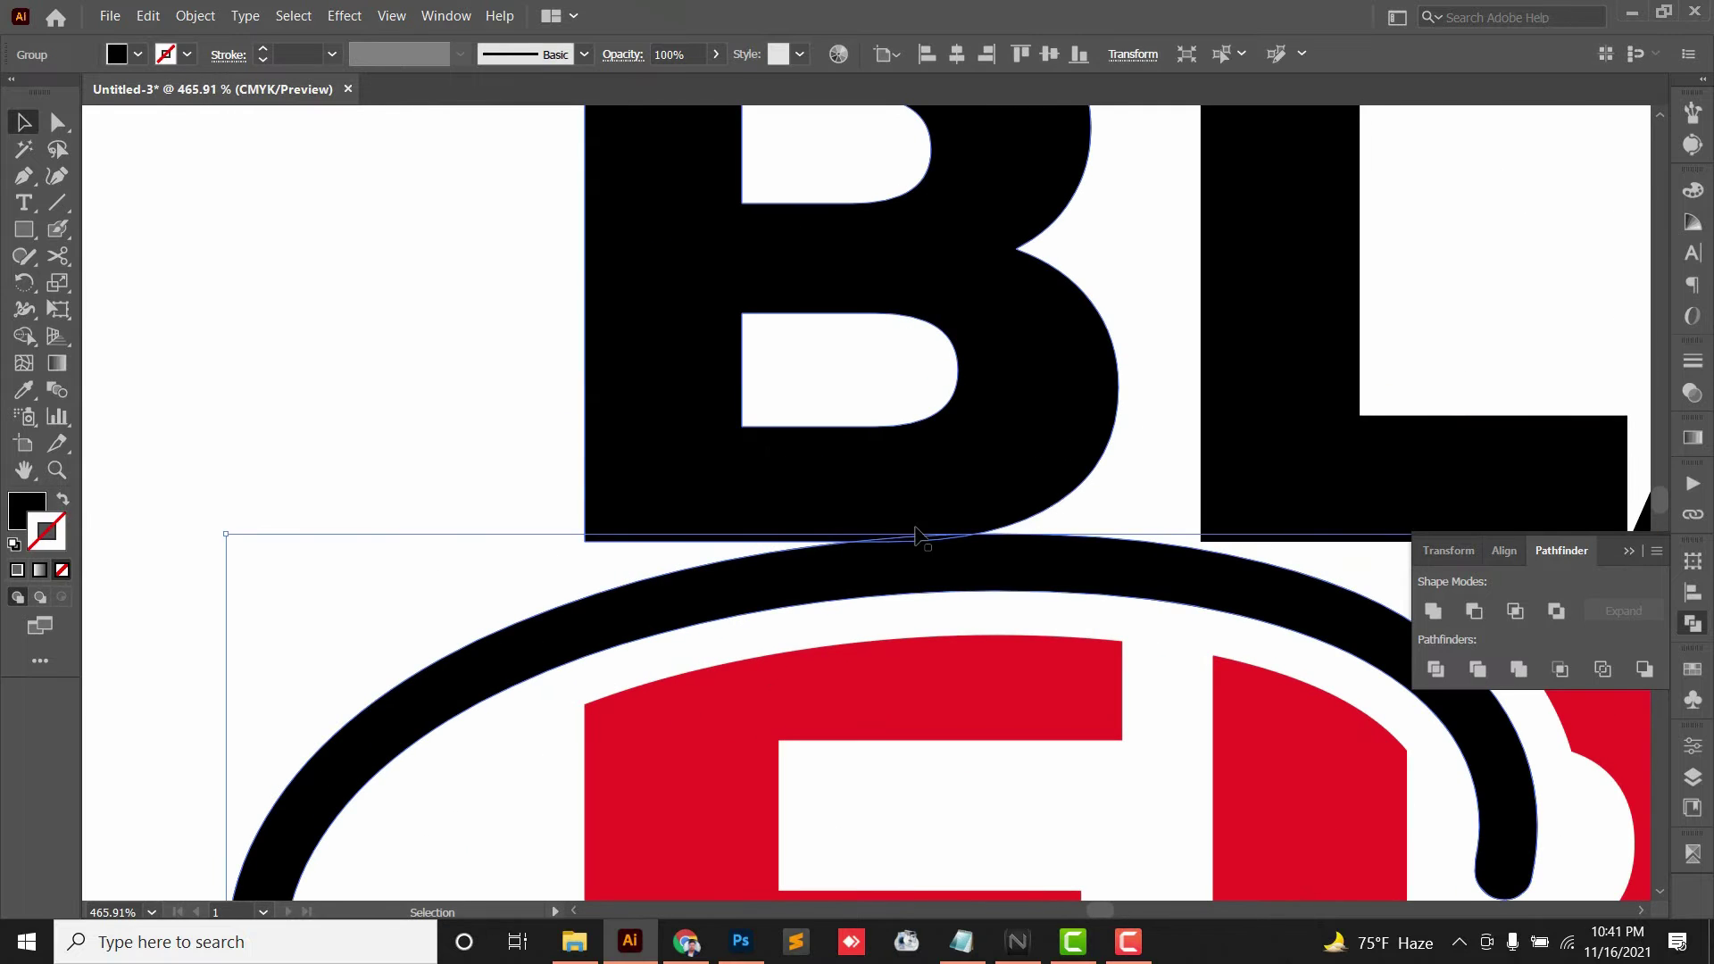
left_click(923, 541)
left_click(929, 550)
key("ctrl+y")
left_click(938, 539)
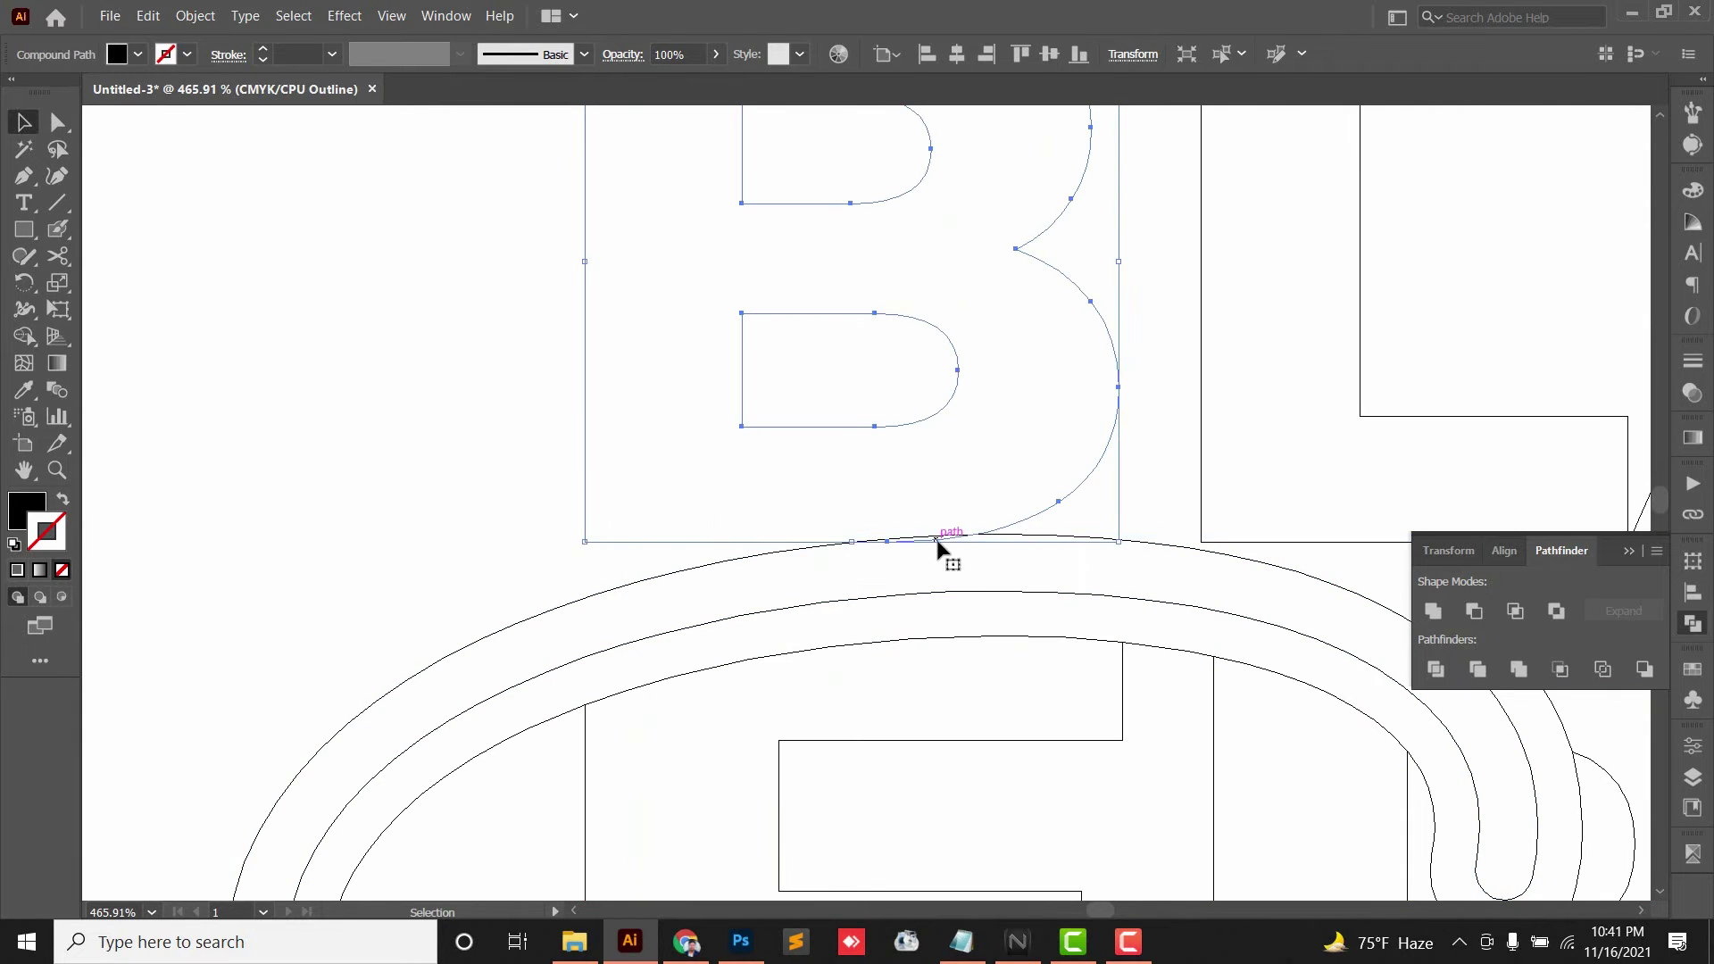
left_click(929, 537)
left_click(942, 536)
key("ctrl+y")
left_click(913, 538)
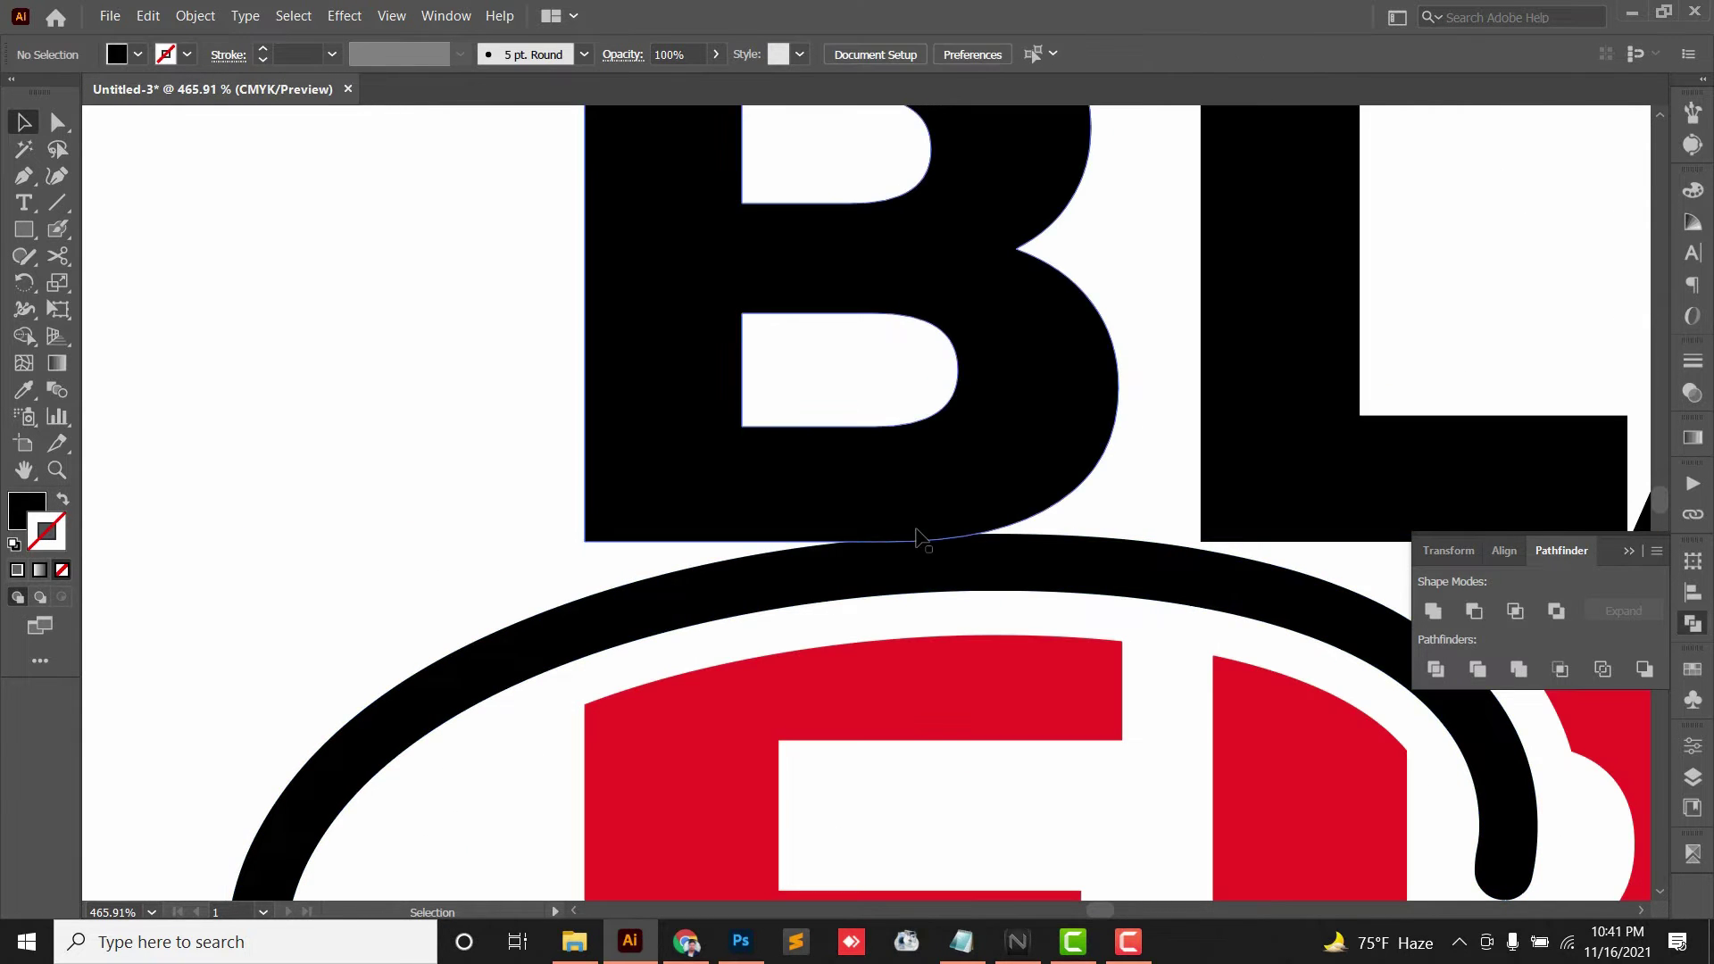
left_click(929, 541)
key("Delete")
key("ctrl+z")
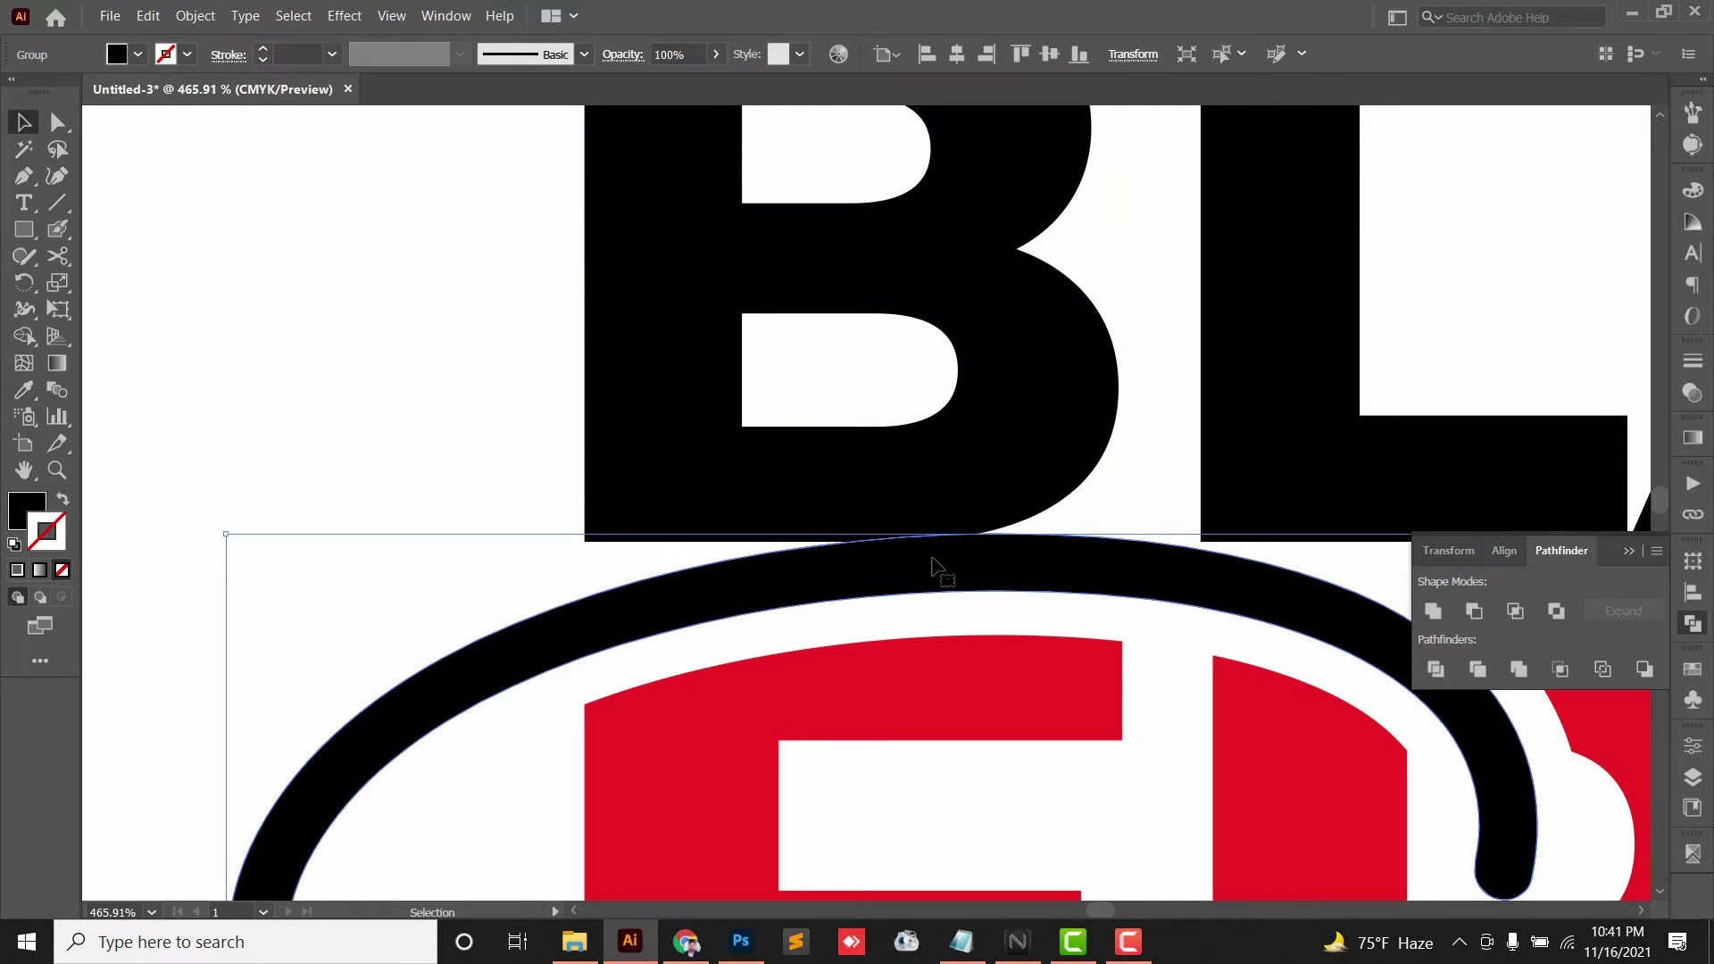
key("Delete")
left_click(936, 549)
key("ctrl+z")
key("ctrl+z")
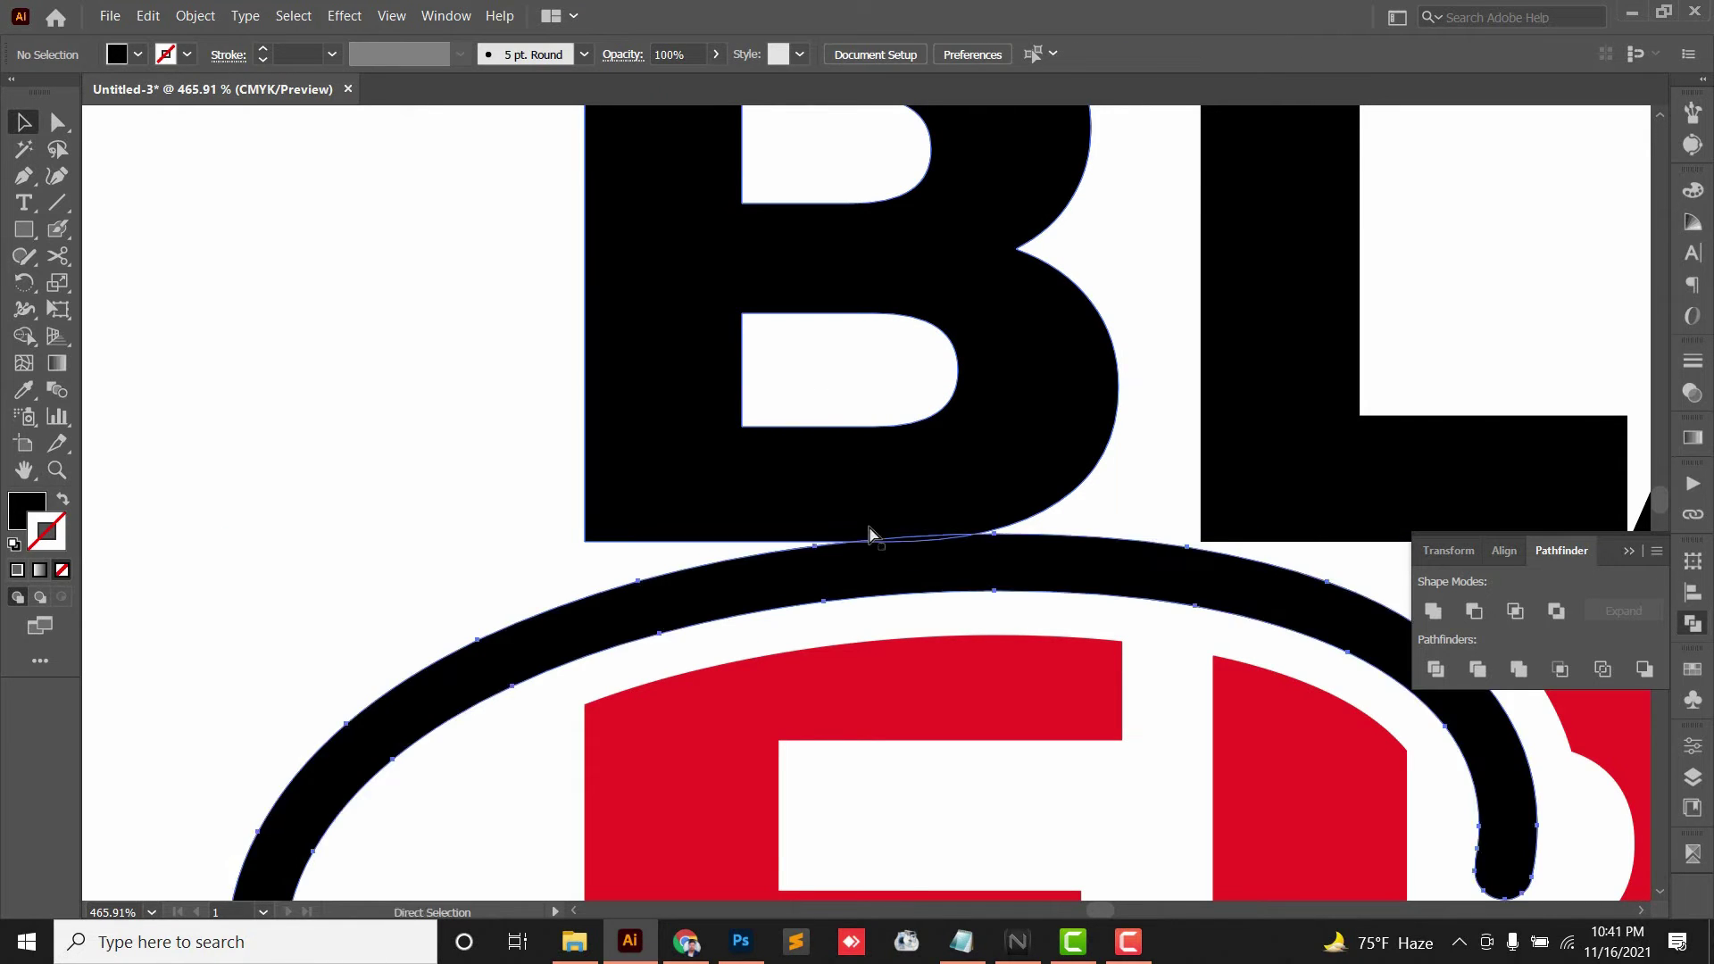
Try shifting the word BLACK toward the right end of FRIDAY and undo the move.
left_click(393, 491)
key("ctrl+minus")
key("ctrl+minus")
key("ctrl+minus")
key("ctrl+minus")
key("ctrl+minus")
key("ctrl+minus")
scroll(711, 370, "right", 1)
left_click_drag(711, 370, 1063, 445)
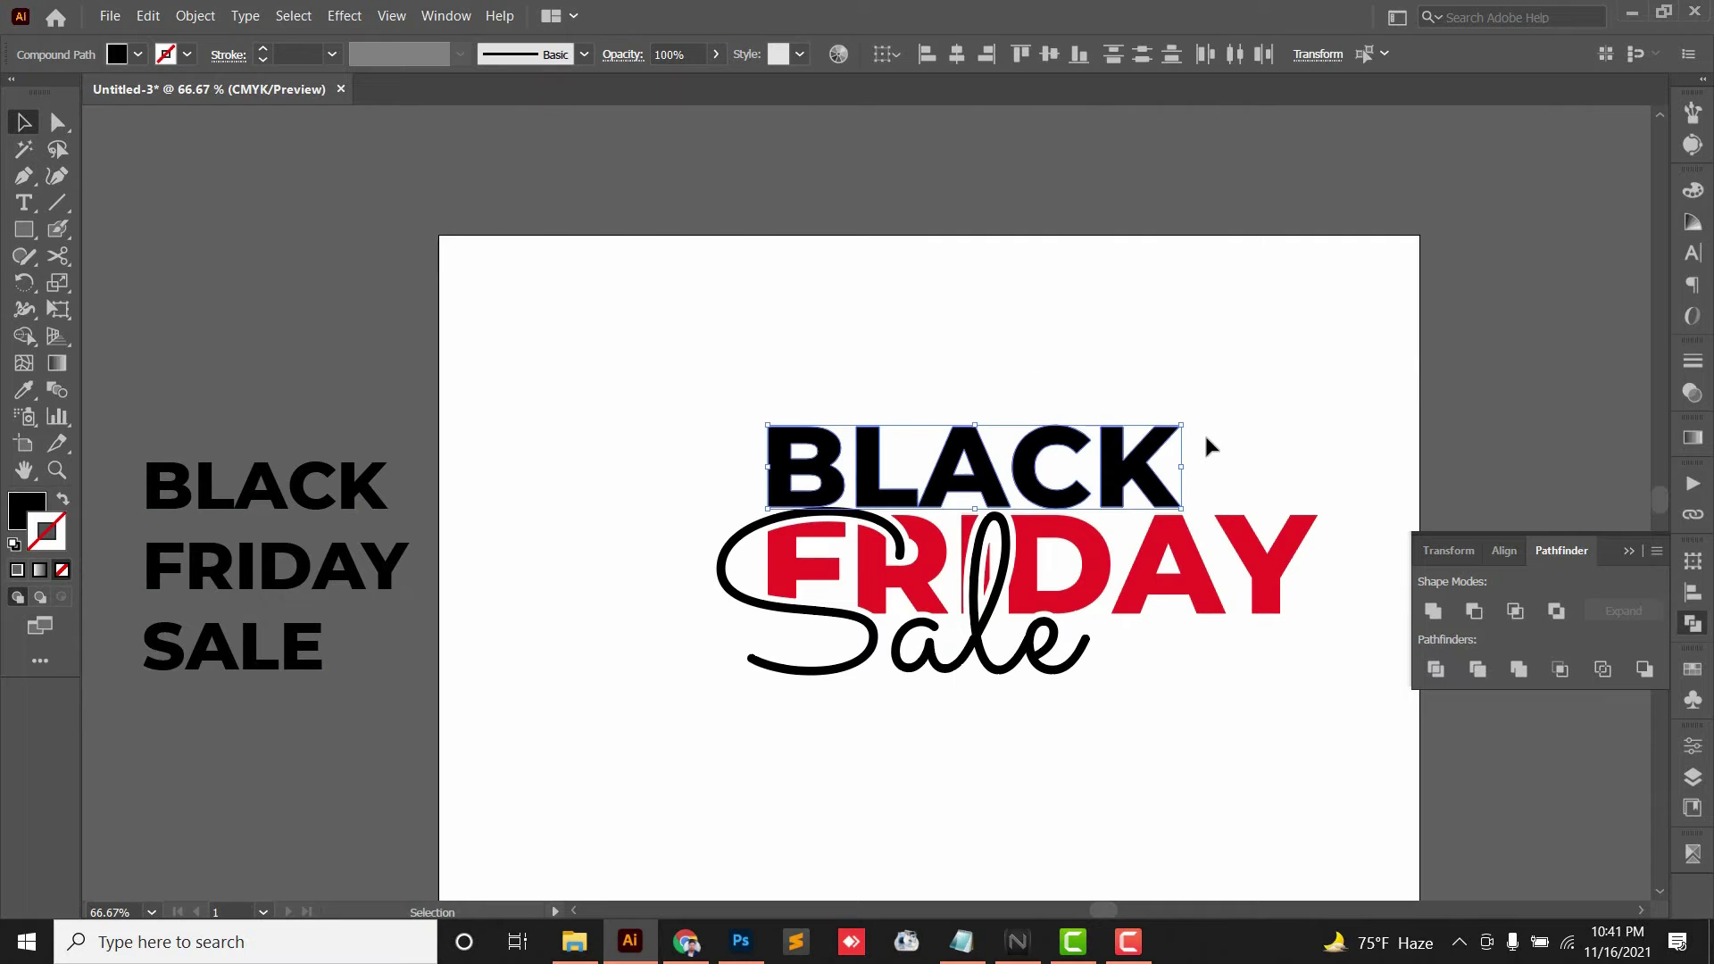
left_click_drag(875, 439, 1011, 441)
left_click(1143, 343)
key("ctrl+z")
left_click(1240, 398)
Delete the group of cut letters F, R, I and D and undo the deletion.
mouse_move(1121, 661)
left_mouse_down()
mouse_move(1071, 593)
mouse_move(1217, 608)
left_mouse_up()
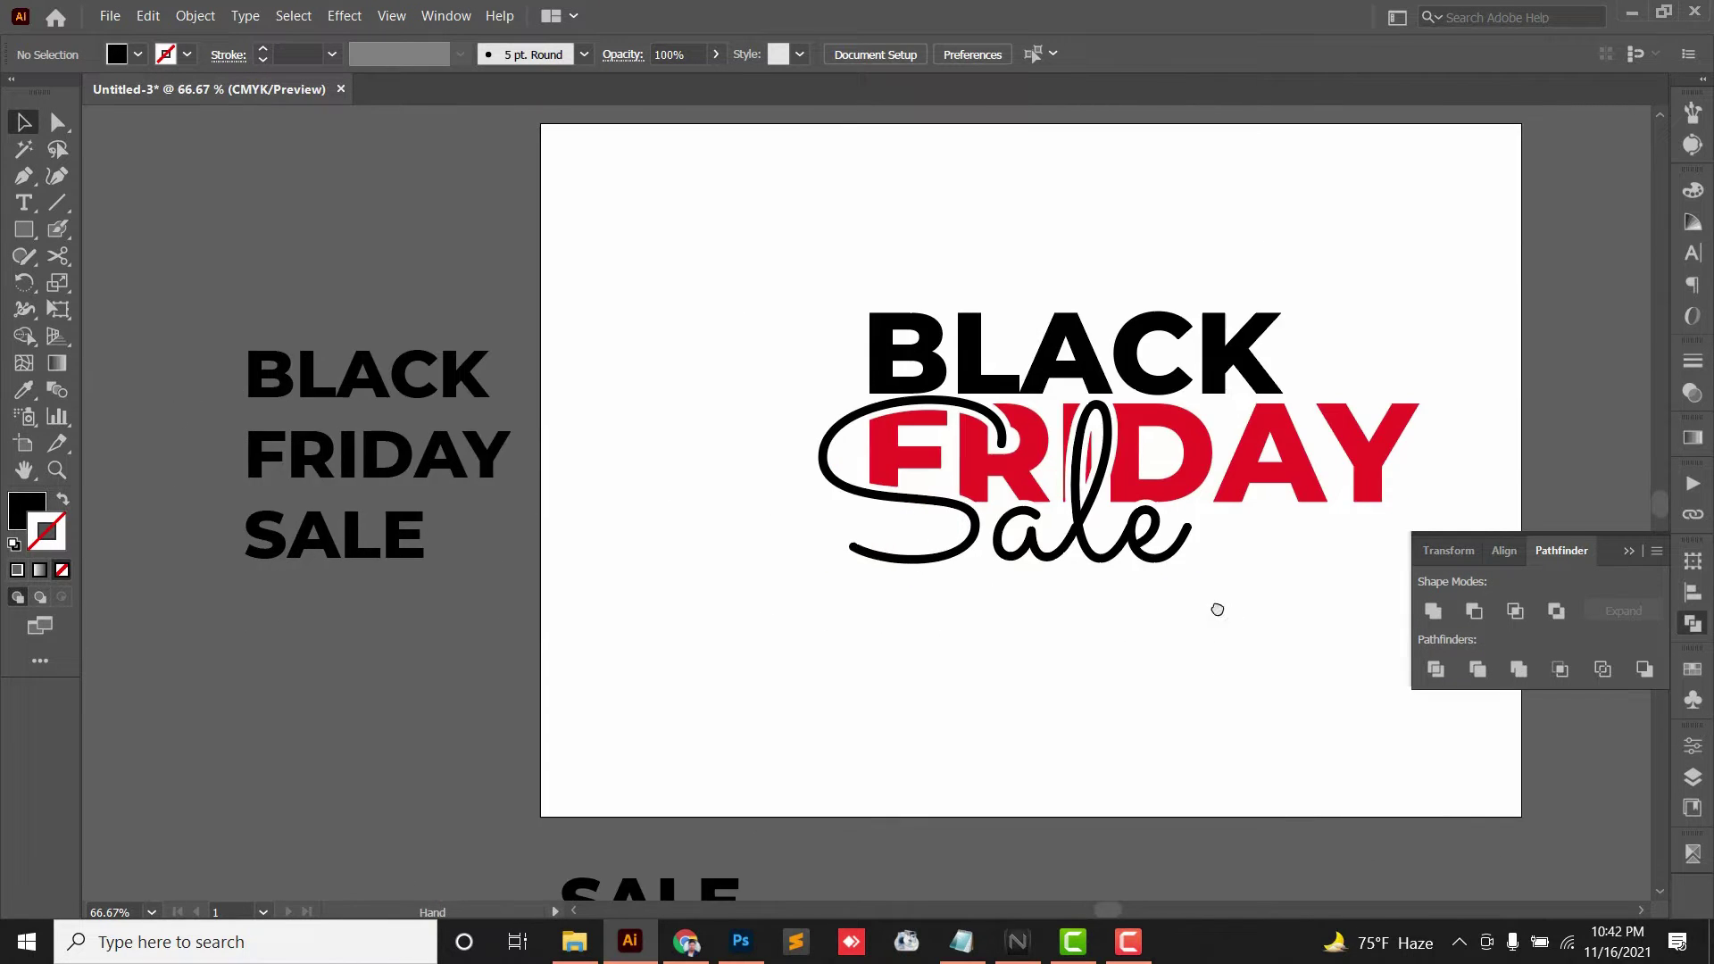
mouse_move(1081, 636)
left_mouse_down()
mouse_move(827, 654)
mouse_move(815, 684)
left_mouse_up()
mouse_move(1228, 675)
left_mouse_down()
mouse_move(619, 435)
mouse_move(1110, 497)
left_mouse_up()
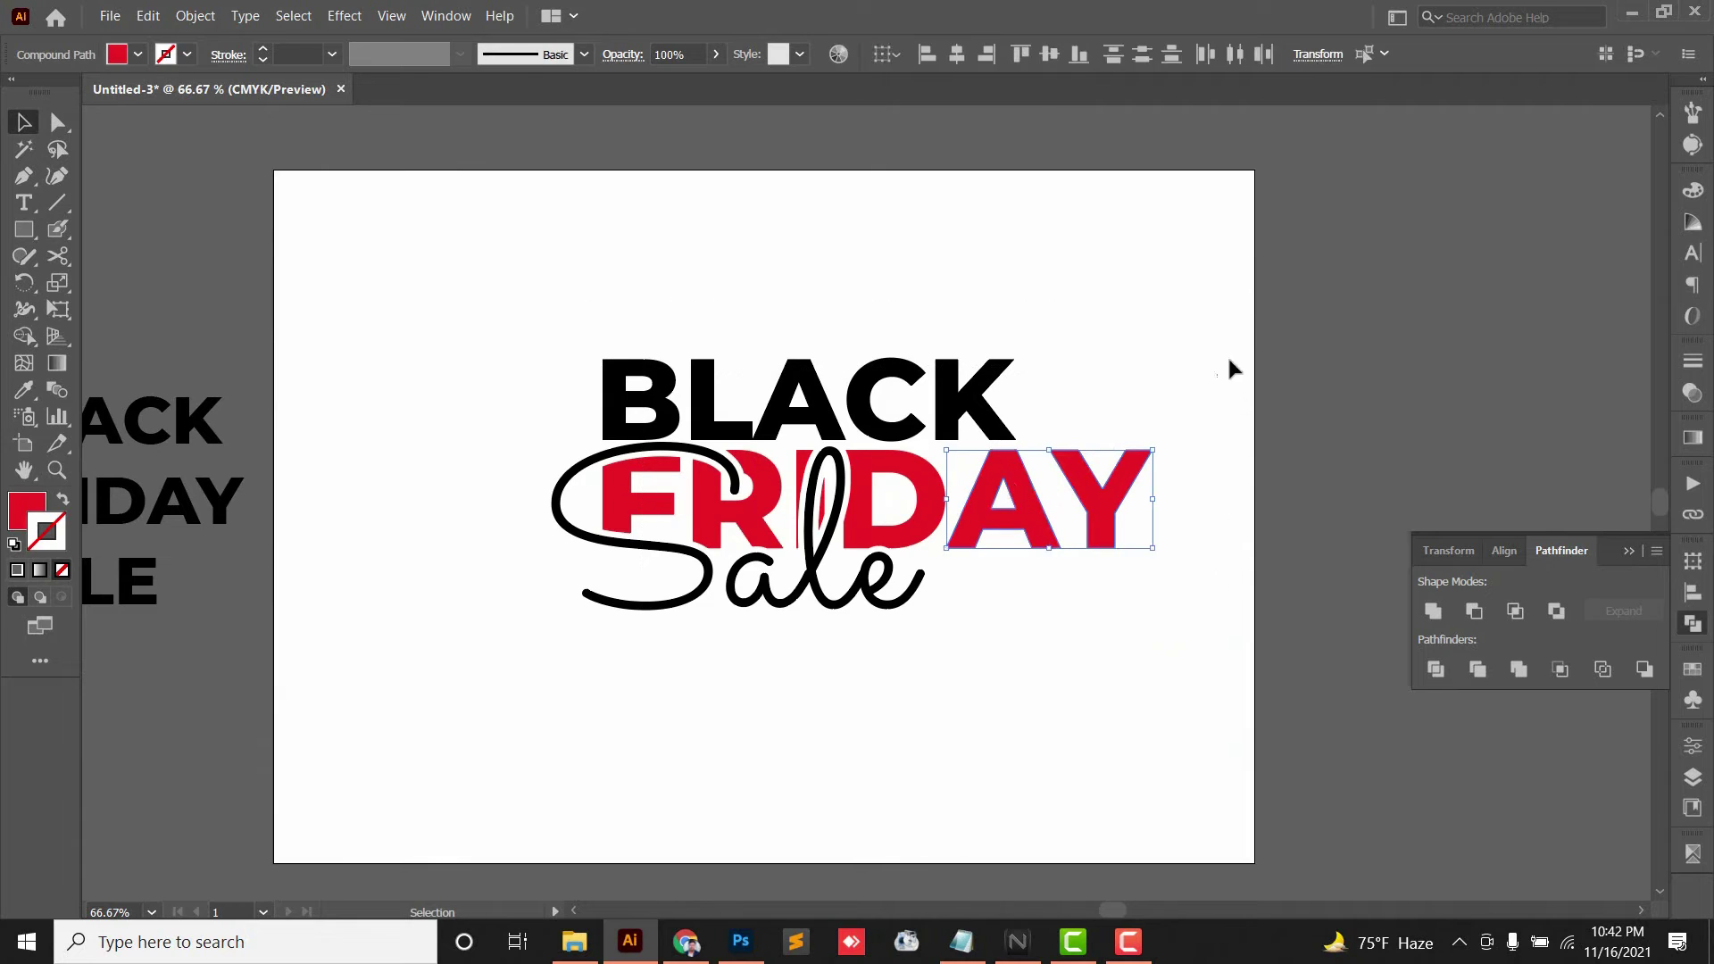
left_click_drag(1230, 360, 496, 706)
right_click(615, 499)
left_click(568, 554)
left_click(570, 503)
key("Delete")
key("ctrl+z")
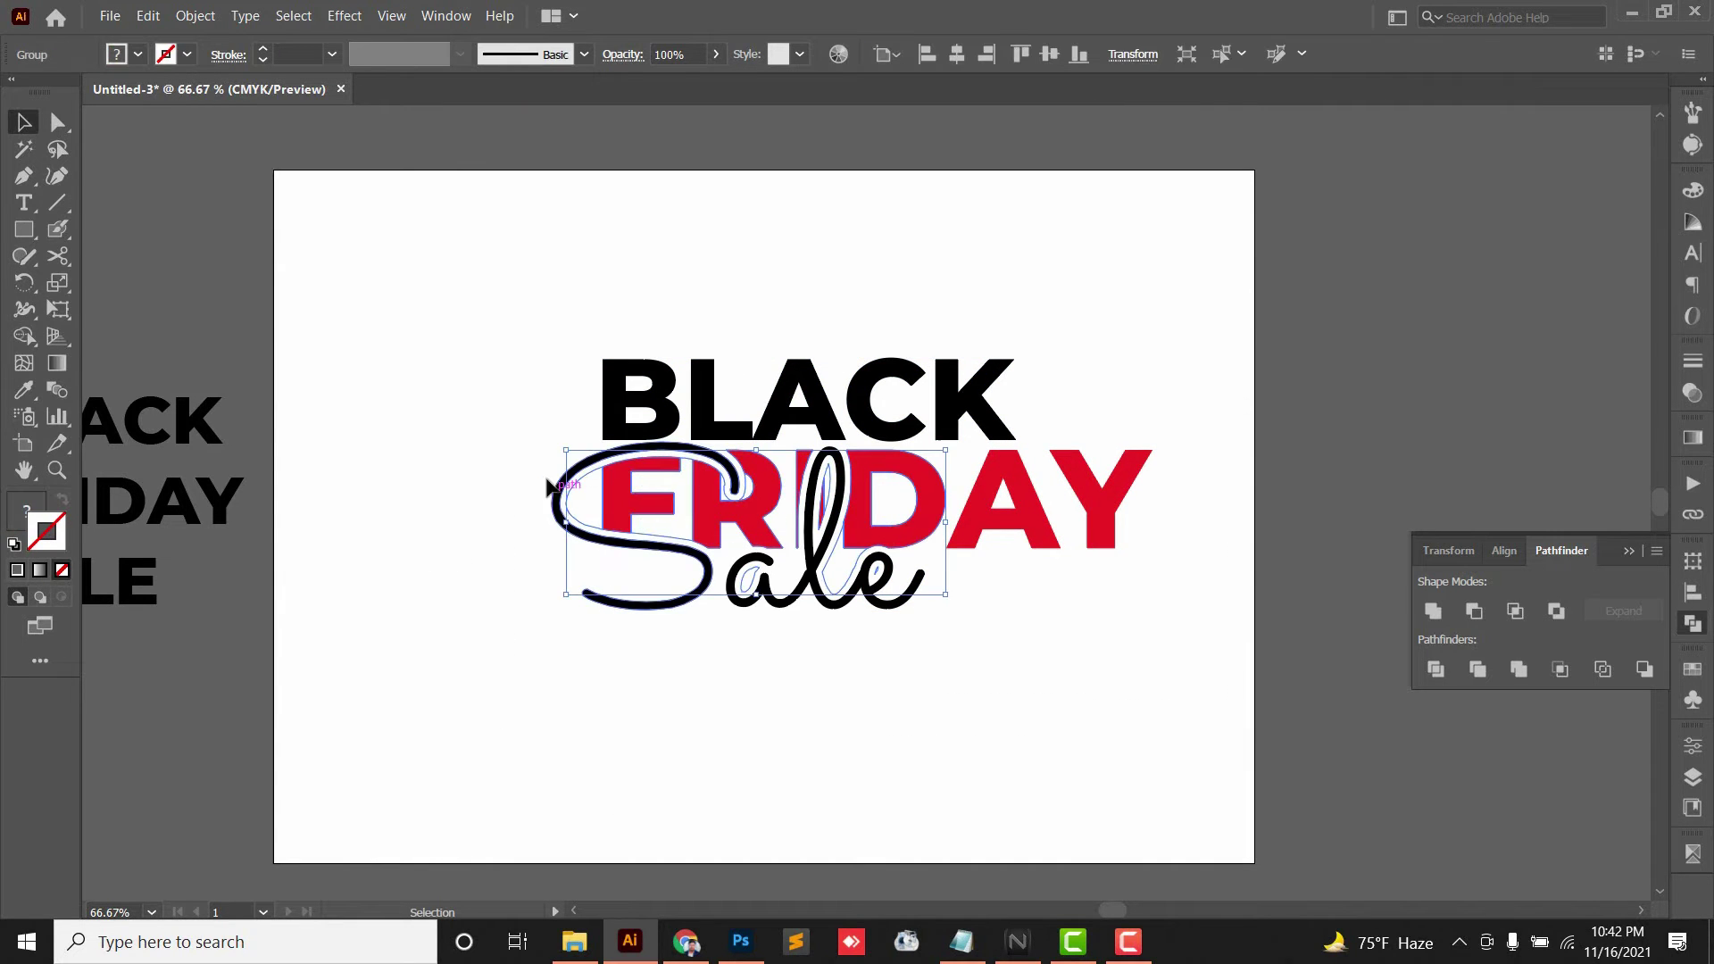
Select the words BLACK, FRIDAY and Sale on the artboard and group them together.
double_click(586, 483)
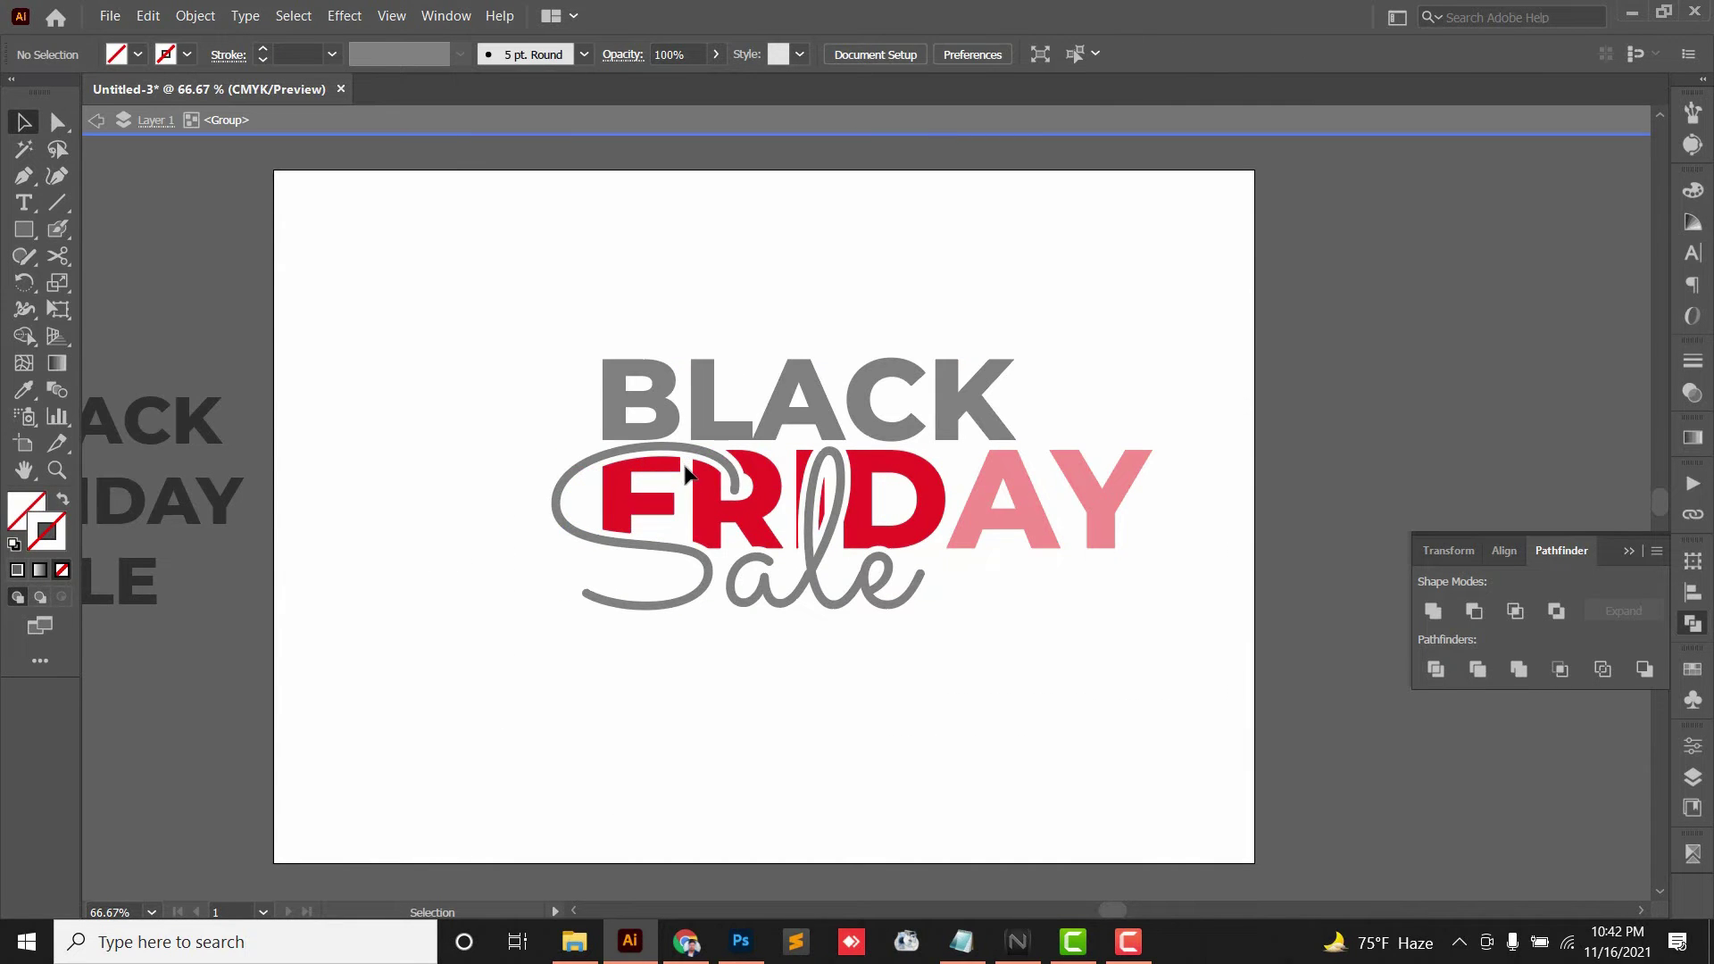
double_click(509, 333)
left_click_drag(476, 319, 1197, 743)
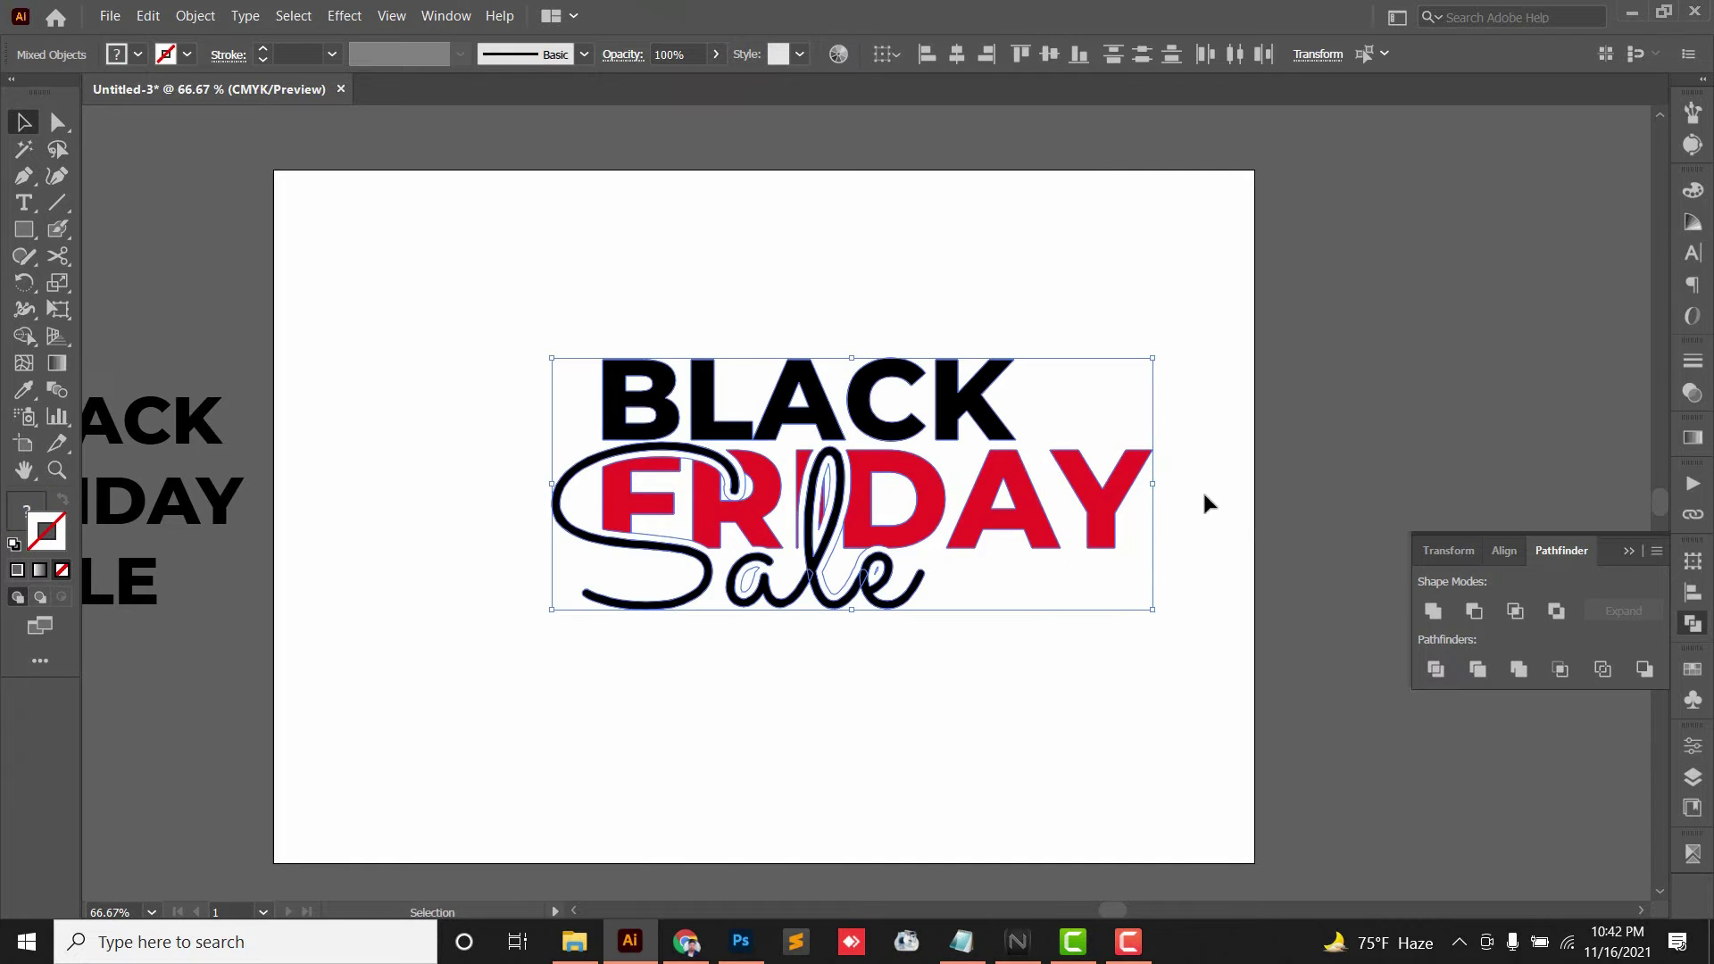
left_click(1199, 492)
left_click_drag(1158, 331, 1099, 326)
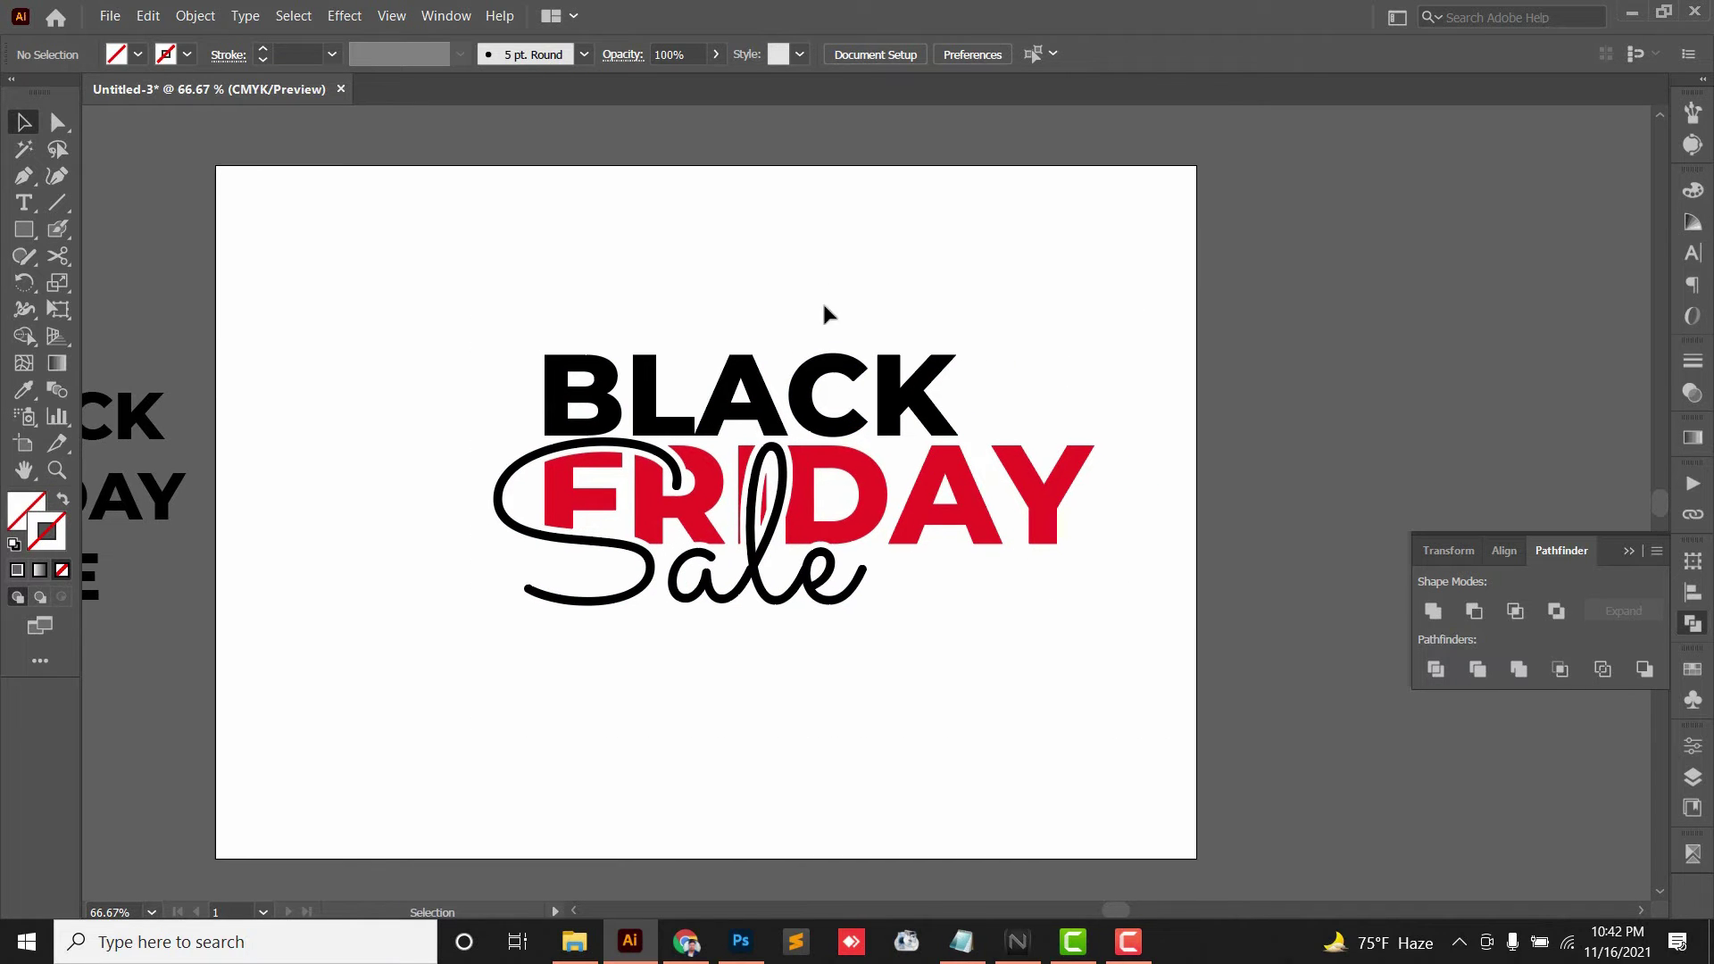
left_click(867, 474)
left_click(876, 635)
left_click_drag(1127, 253, 323, 775)
Try selecting the red pieces inside the nested group by matching the fill color of the letter R.
double_click(641, 486)
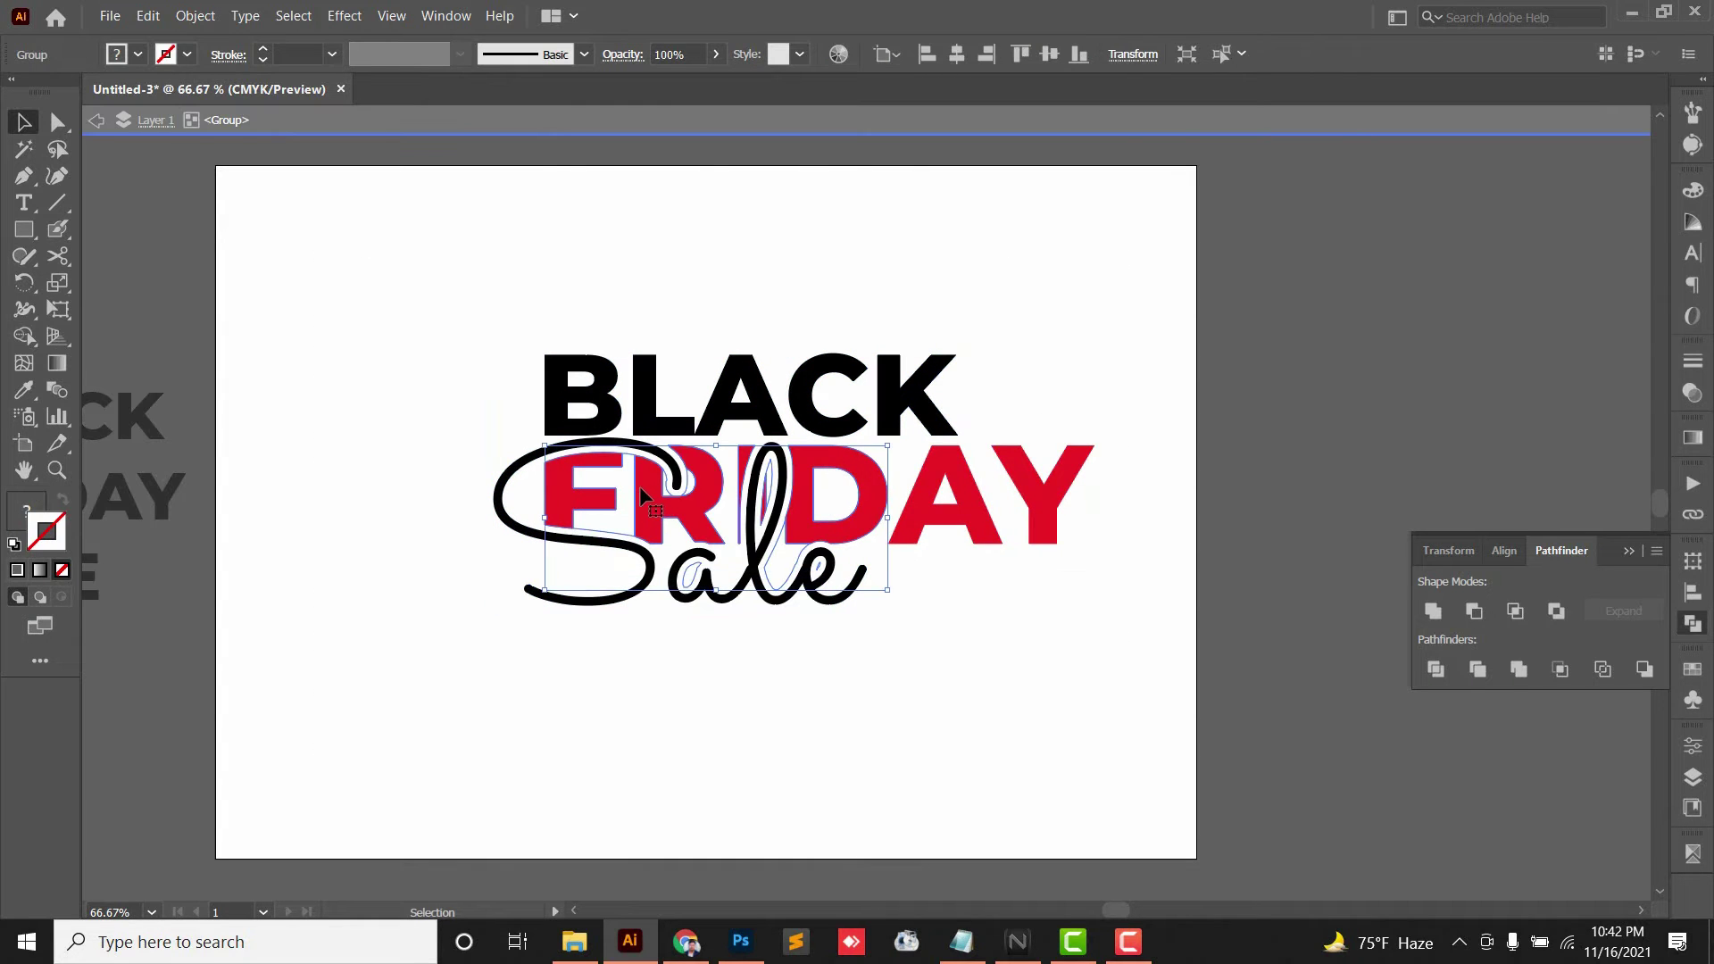
double_click(640, 485)
left_click(641, 486)
left_click(293, 15)
mouse_move(447, 199)
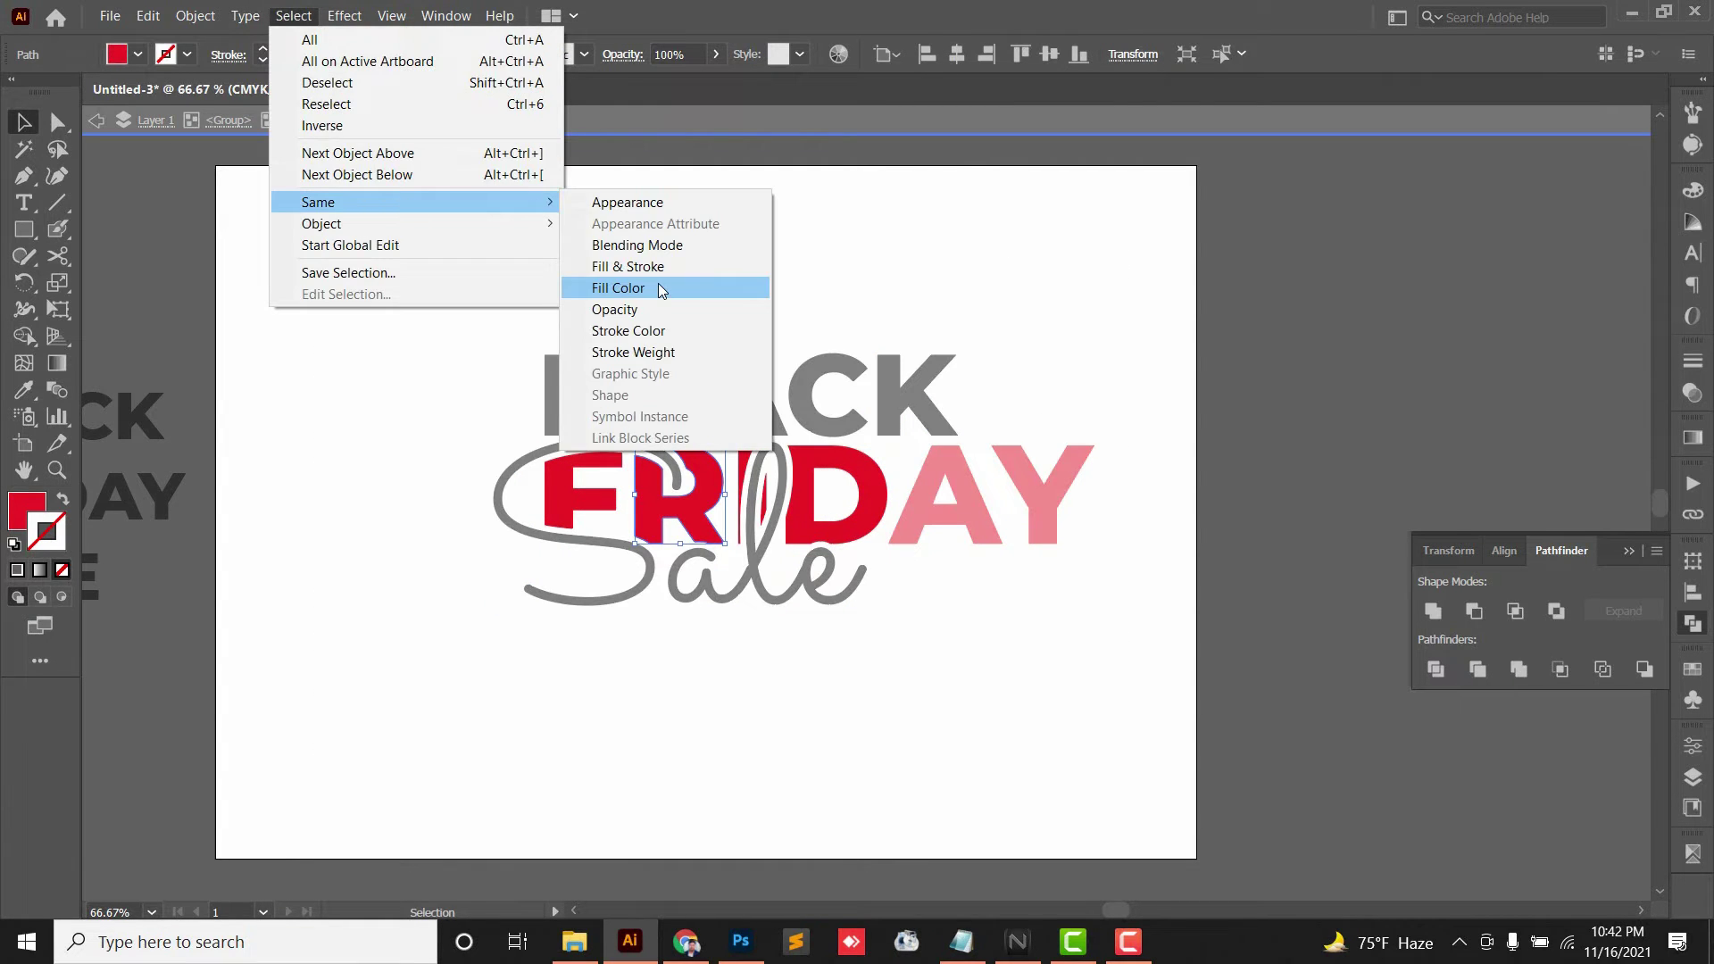
left_click(658, 283)
left_click(1125, 667)
double_click(940, 671)
Isolate the design group and select all red letters of FRIDAY by matching the Y's fill and stroke.
left_click(1043, 518)
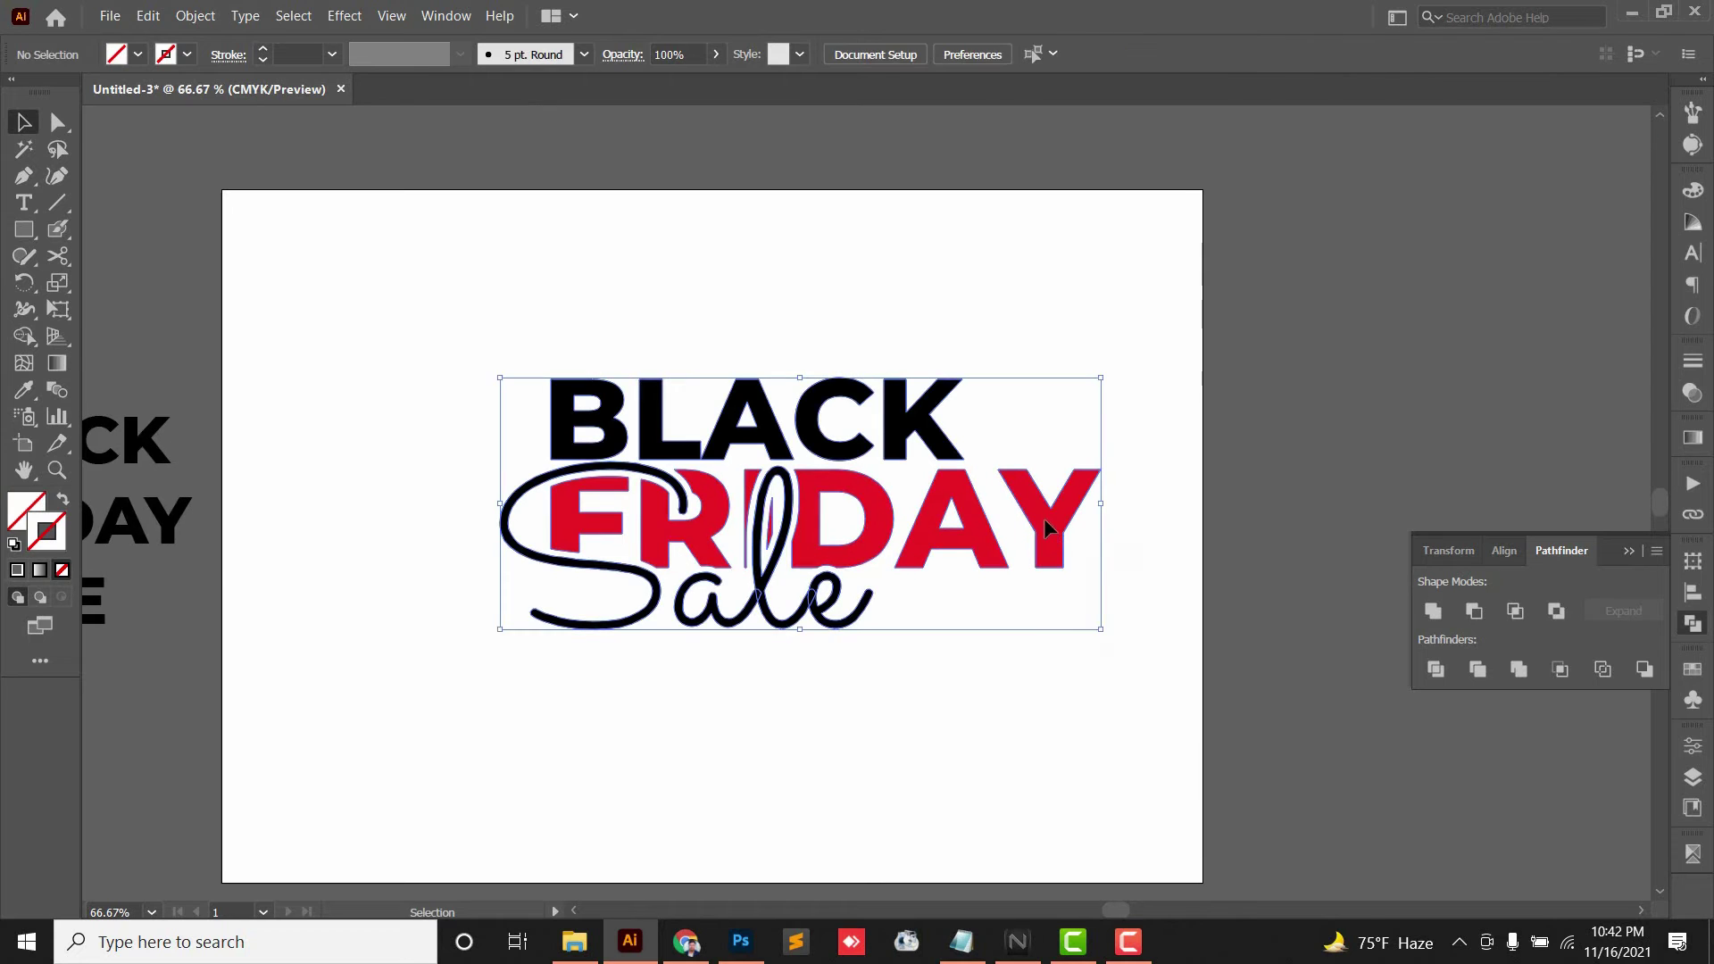
double_click(1042, 507)
left_click(292, 15)
mouse_move(448, 199)
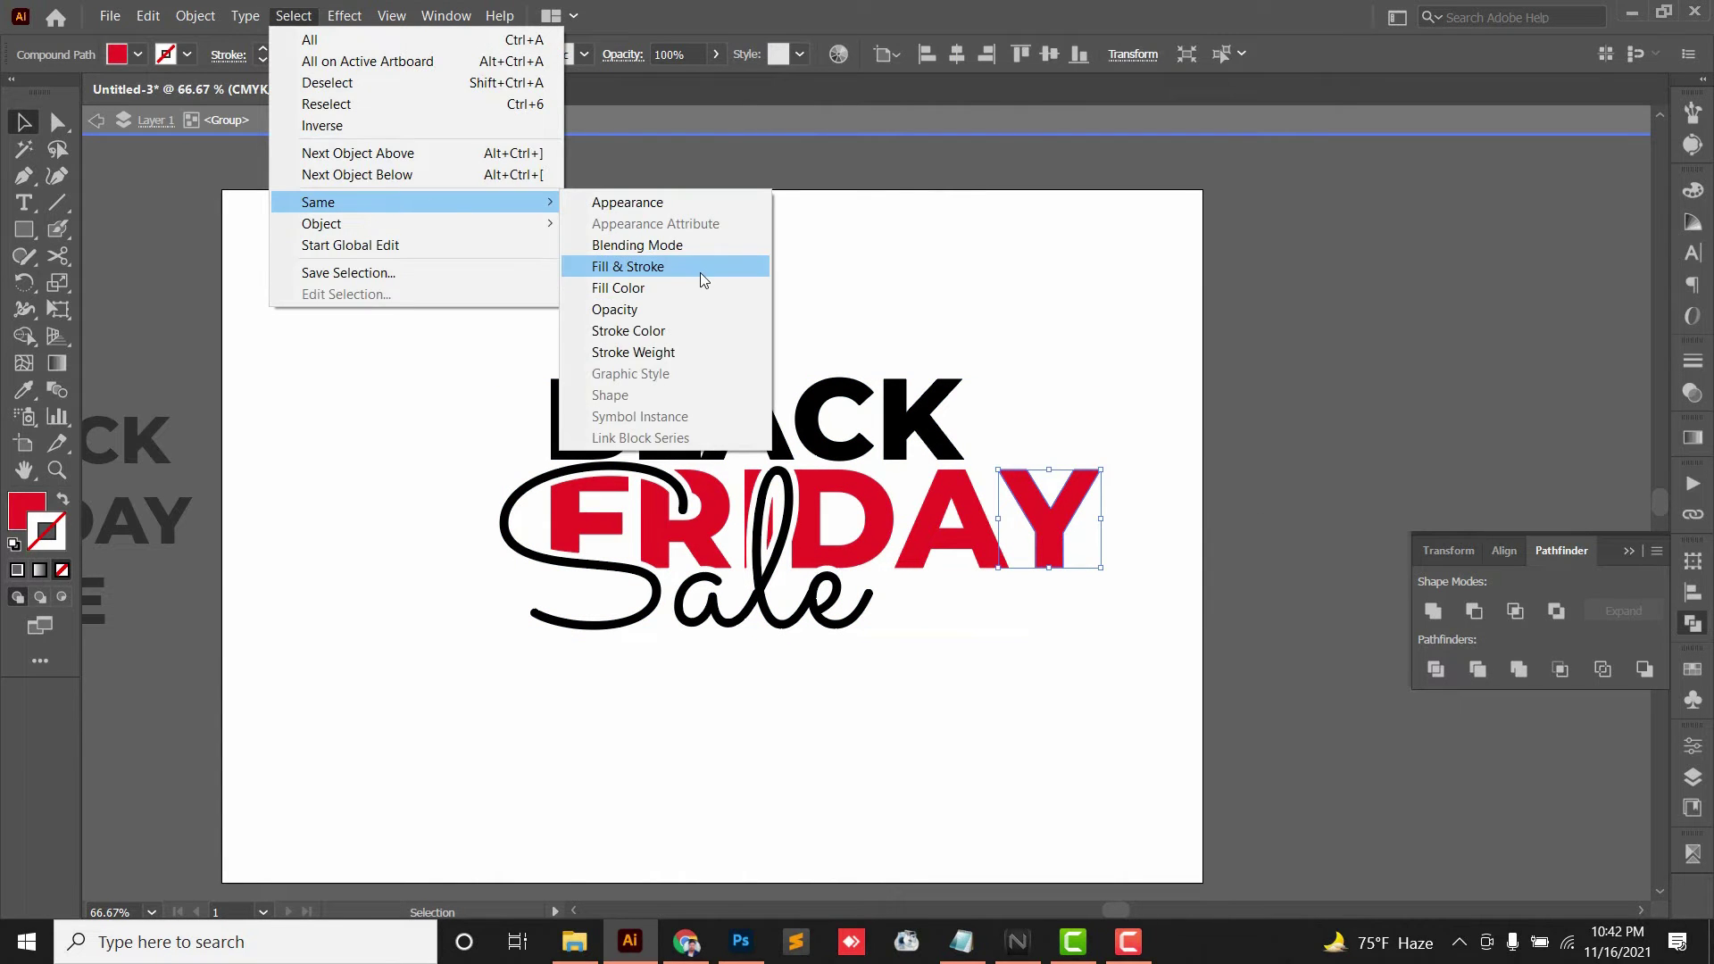
left_click(700, 271)
Fill FRIDAY with a linear gradient running from red to dark red.
left_click(1693, 190)
left_click(1693, 438)
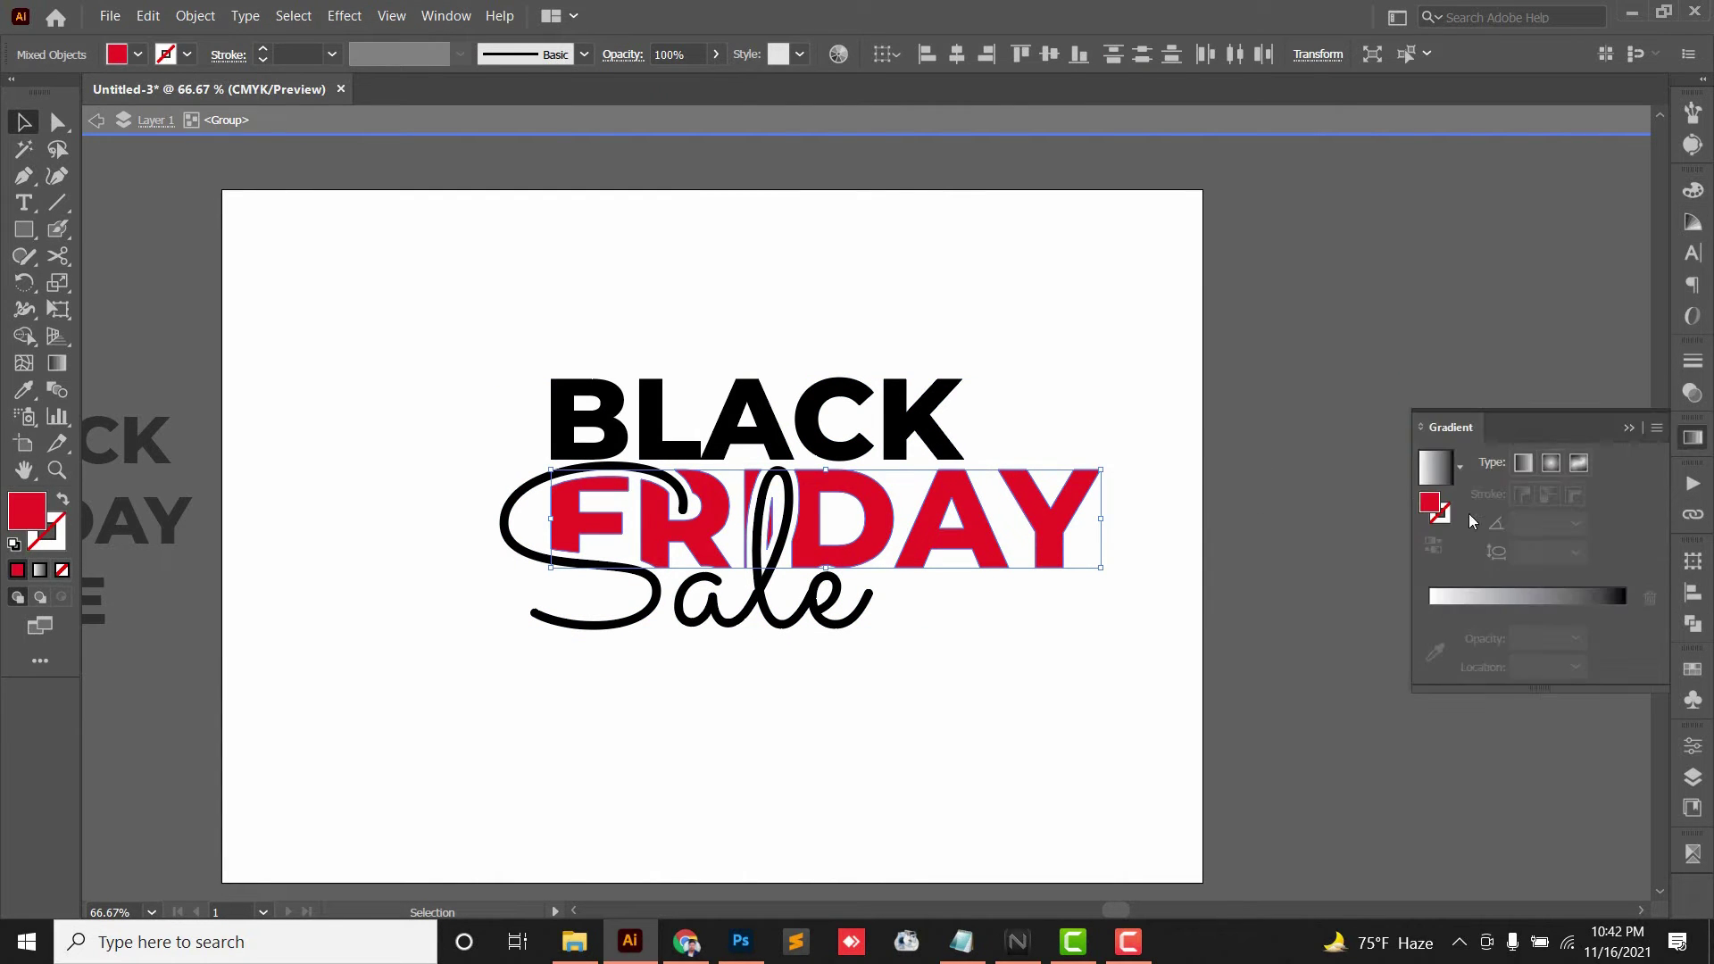
left_click(1436, 628)
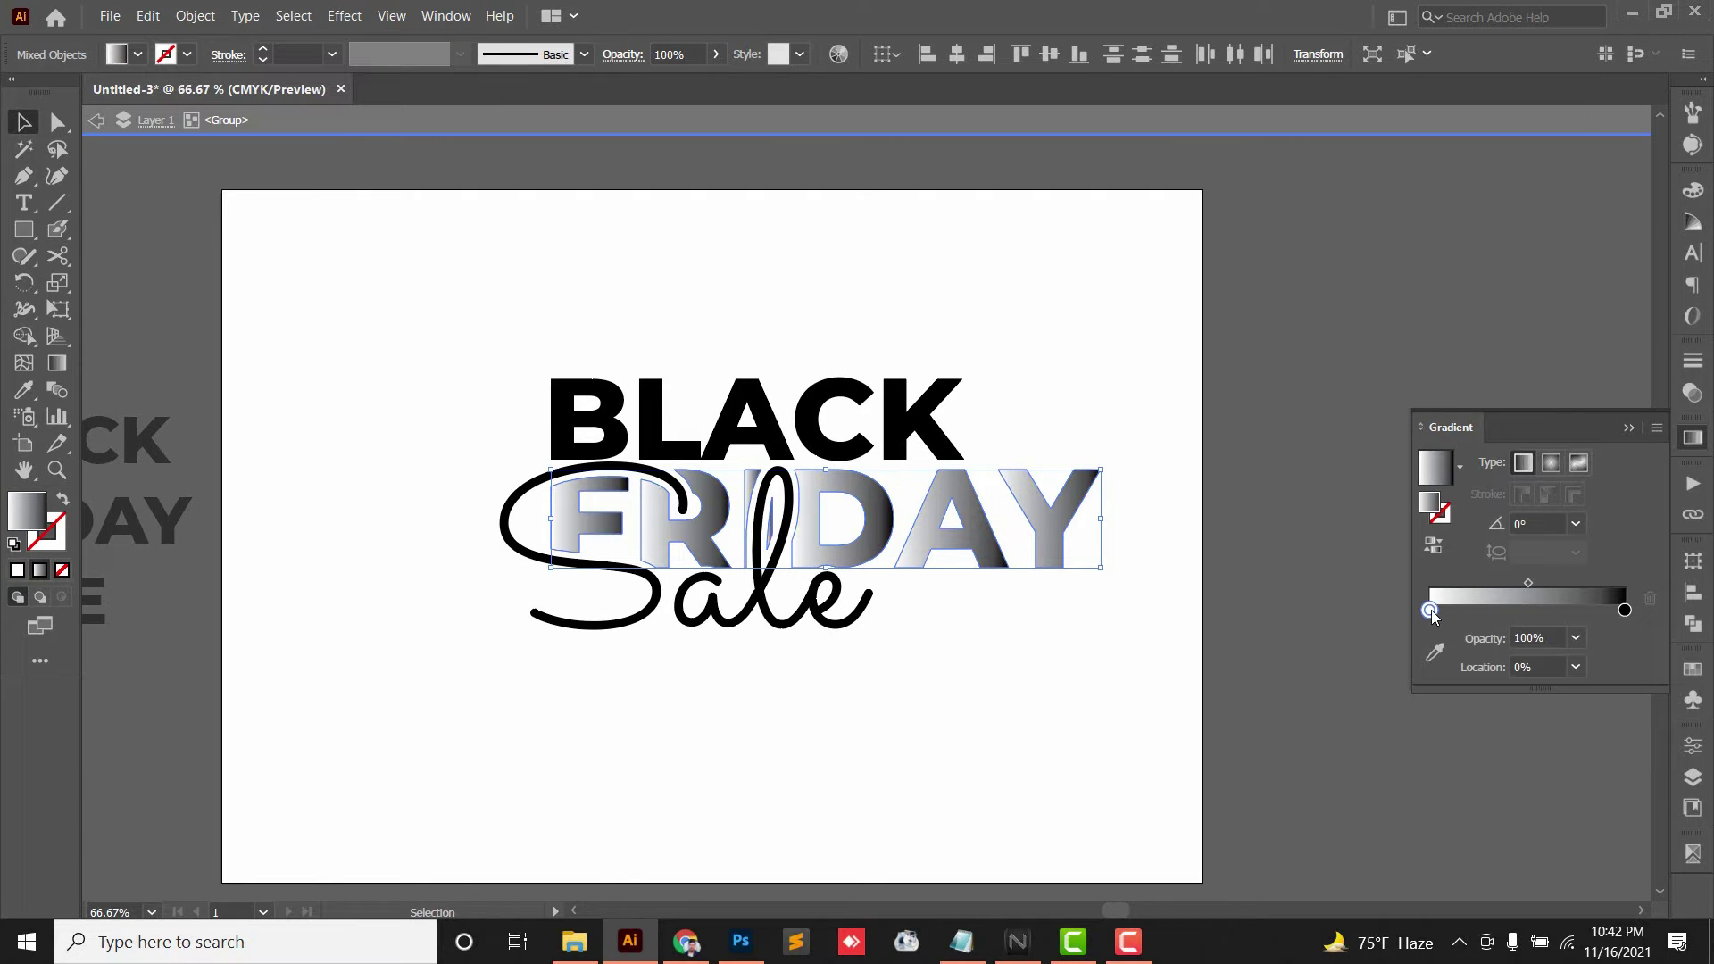
double_click(1431, 611)
left_click(1402, 686)
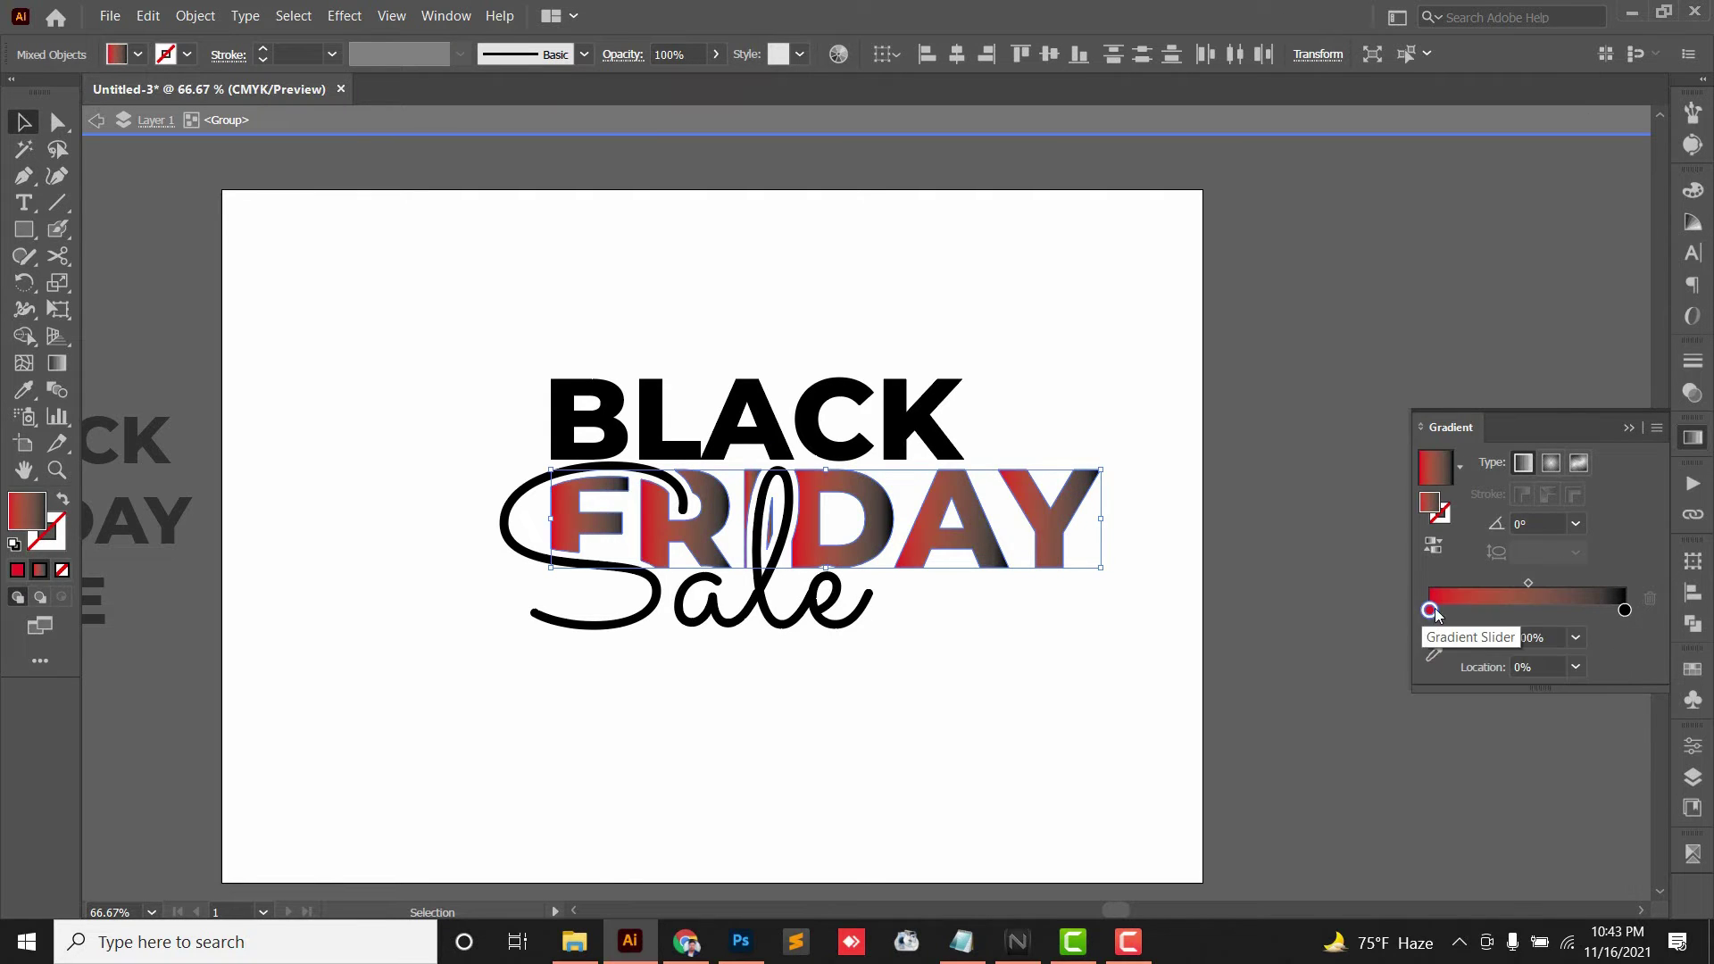
left_click_drag(1437, 614, 1503, 616)
double_click(1625, 611)
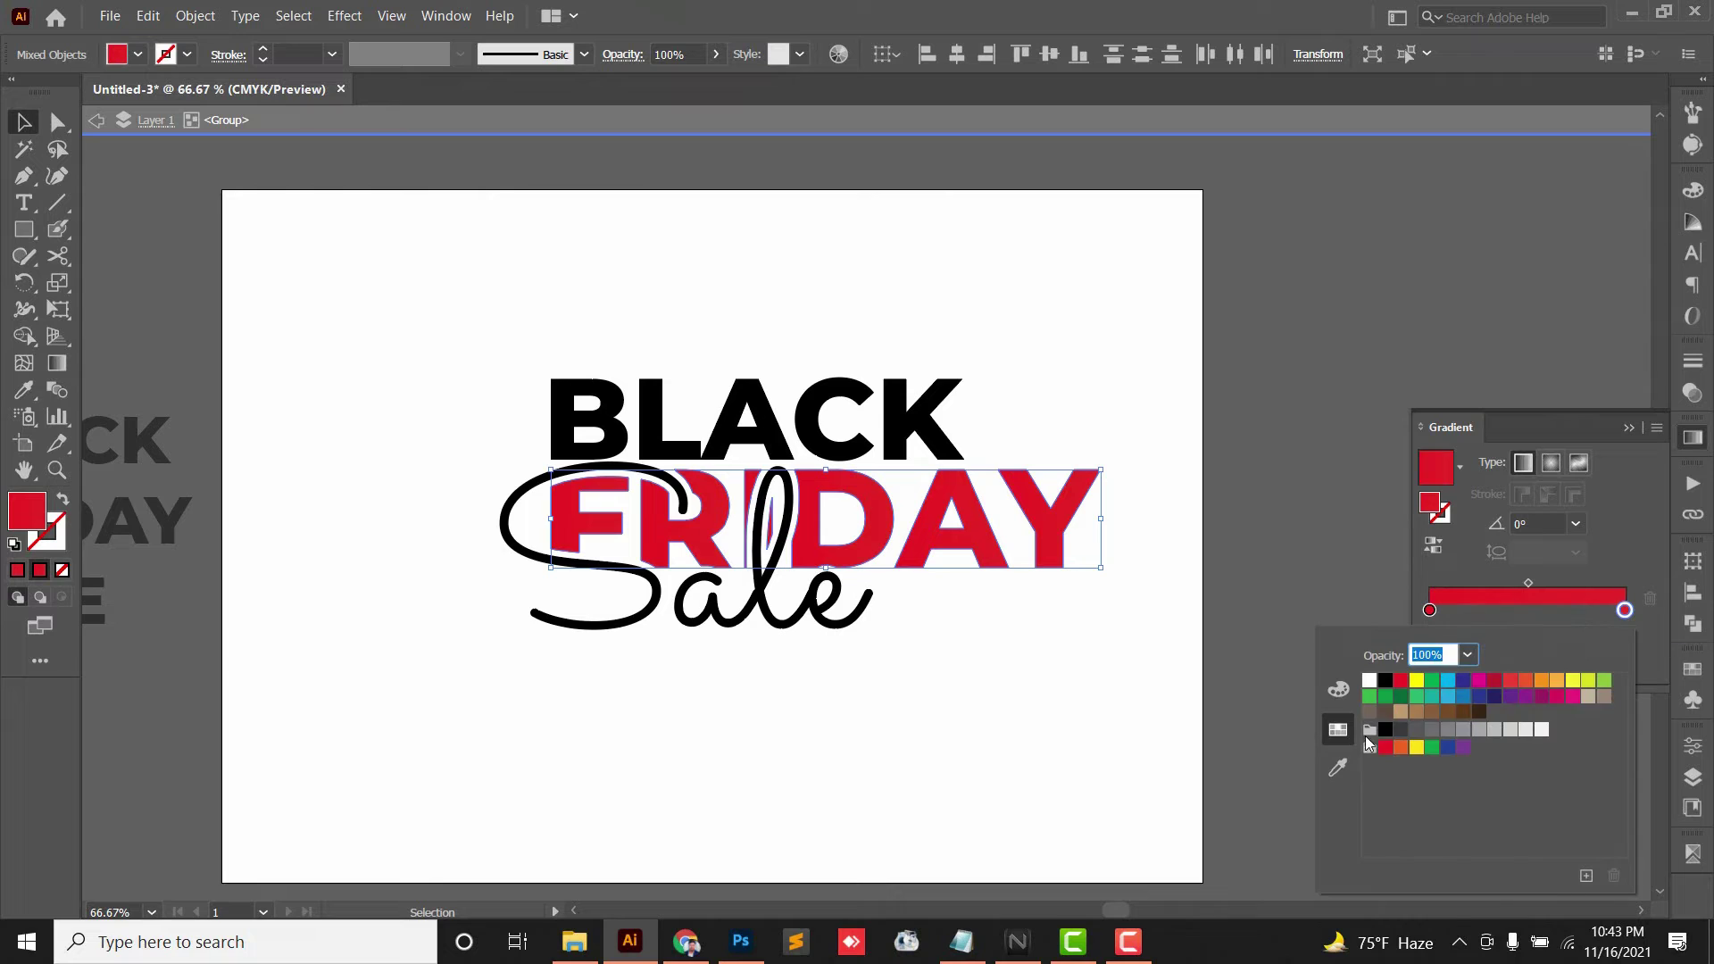
left_click(1339, 689)
left_click_drag(1495, 783, 1500, 784)
Redirect FRIDAY's gradient diagonally from upper right to lower left with the Gradient tool and leave isolation mode.
mouse_move(1161, 576)
left_mouse_down()
mouse_move(796, 303)
mouse_move(801, 697)
left_mouse_up()
left_click(792, 288)
left_click(871, 516)
key("g")
left_click_drag(585, 734, 653, 730)
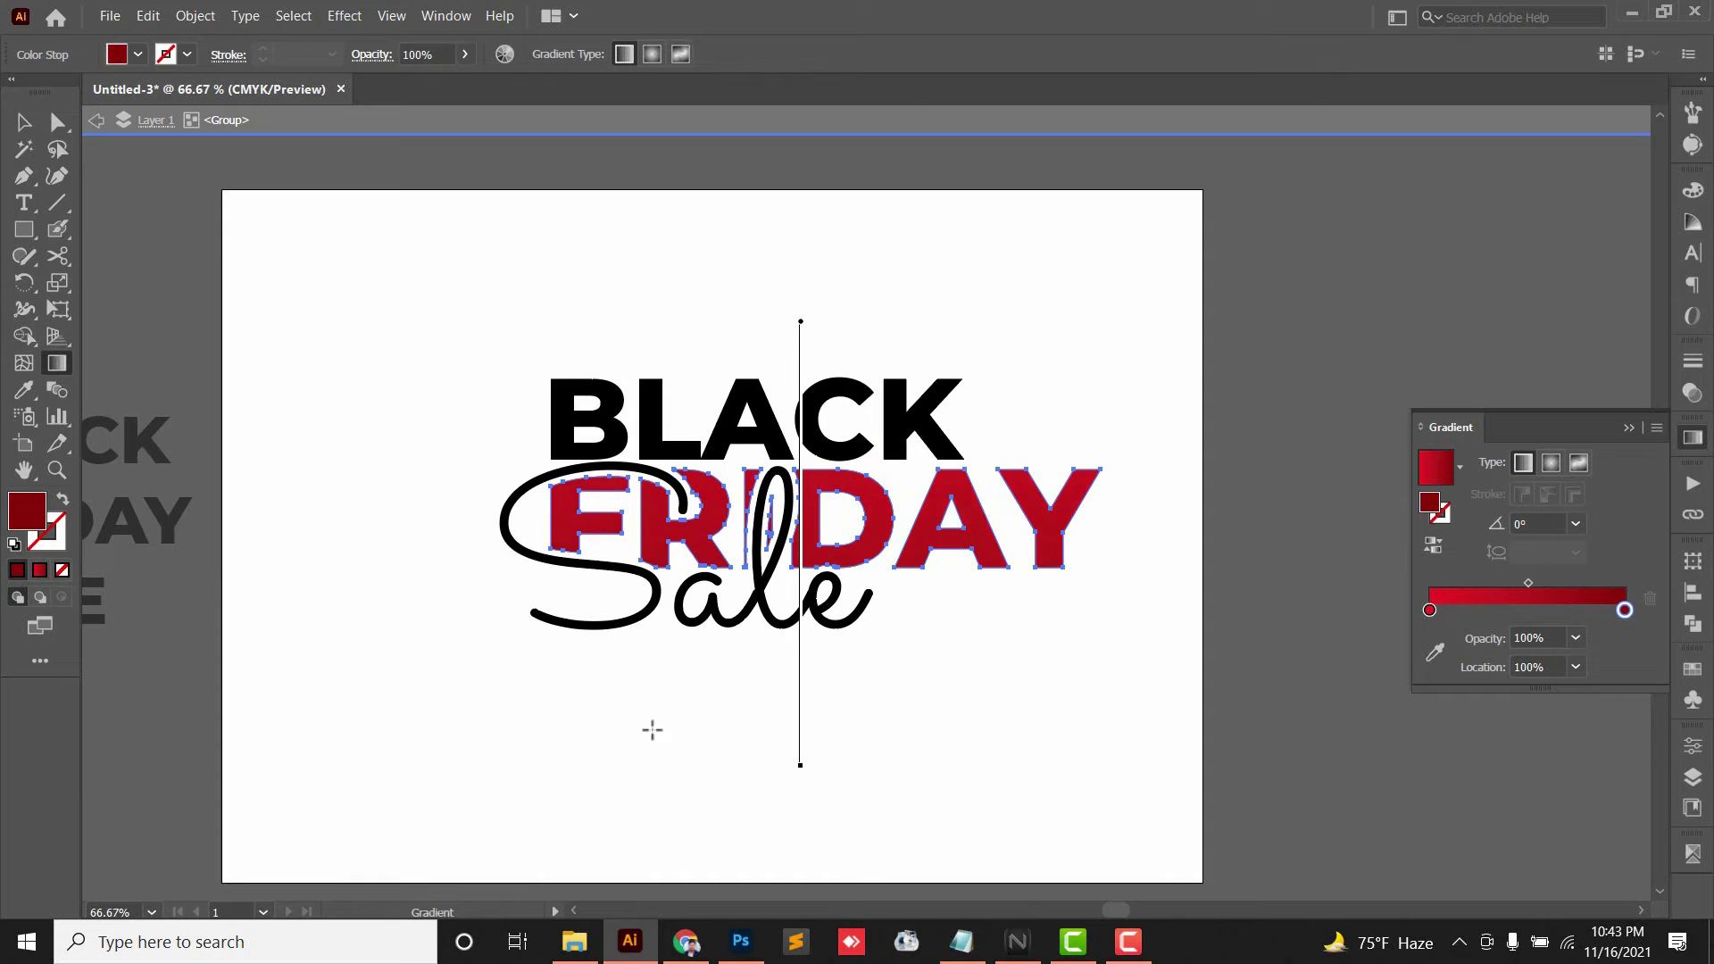
left_click_drag(1033, 351, 594, 674)
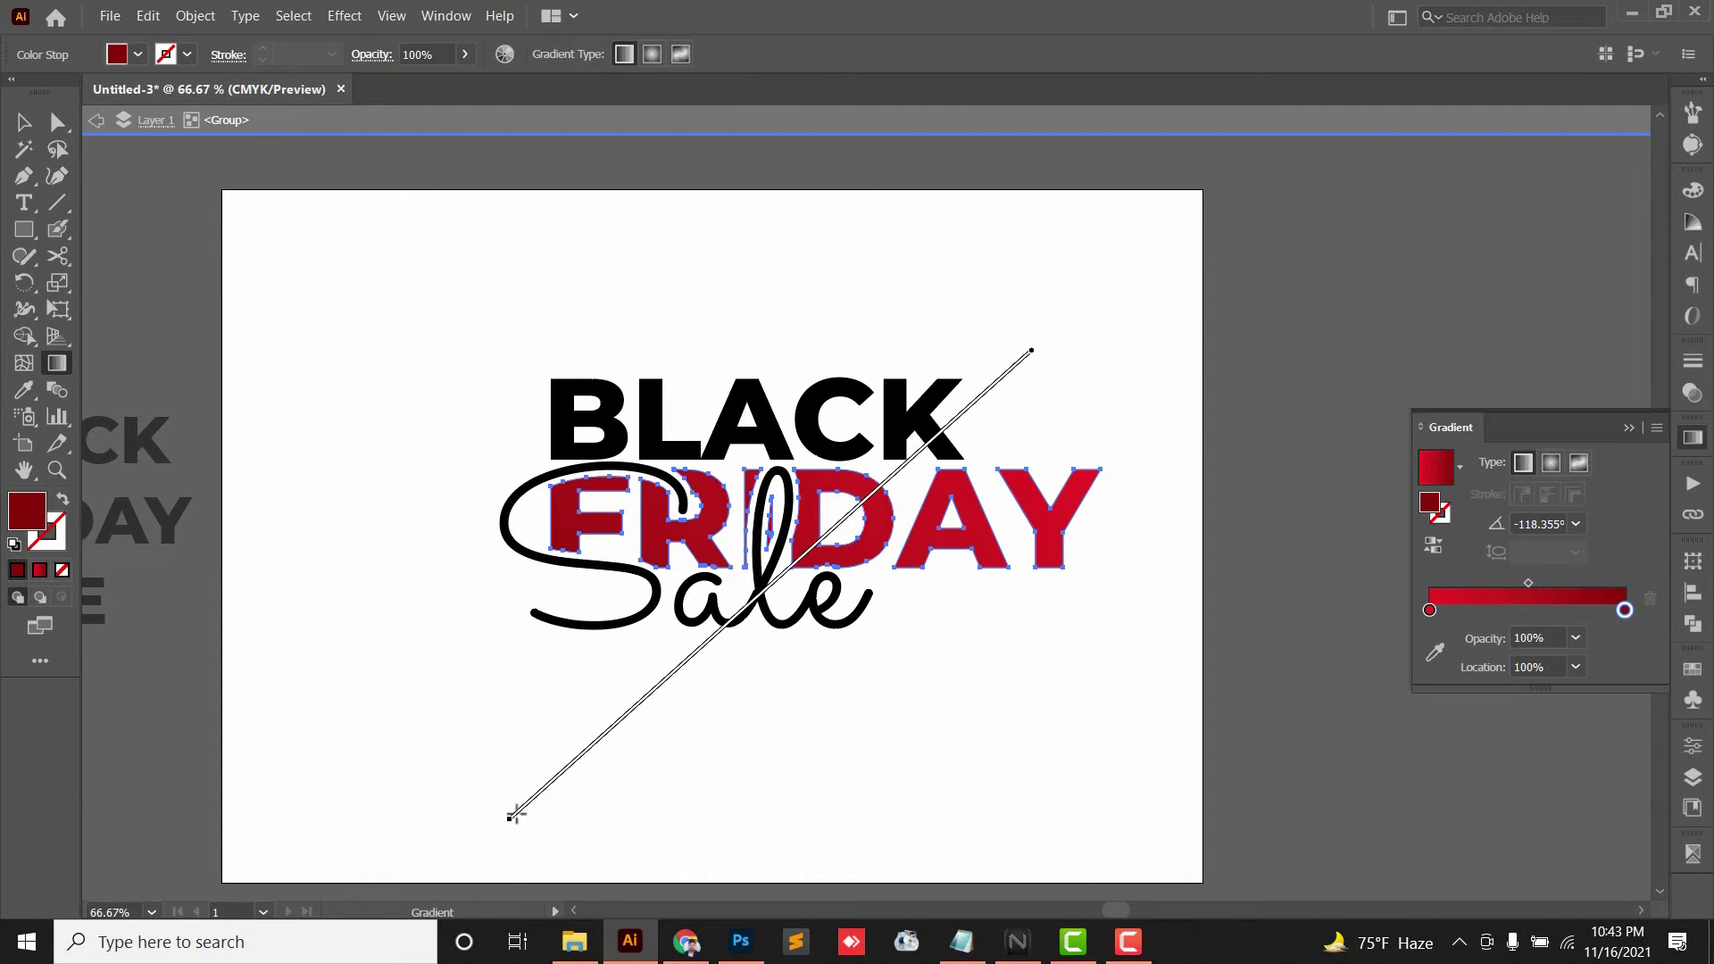
left_click_drag(516, 814, 516, 813)
mouse_move(759, 370)
left_mouse_down()
mouse_move(734, 406)
mouse_move(585, 428)
mouse_move(577, 416)
left_mouse_up()
key("v")
left_click(548, 305)
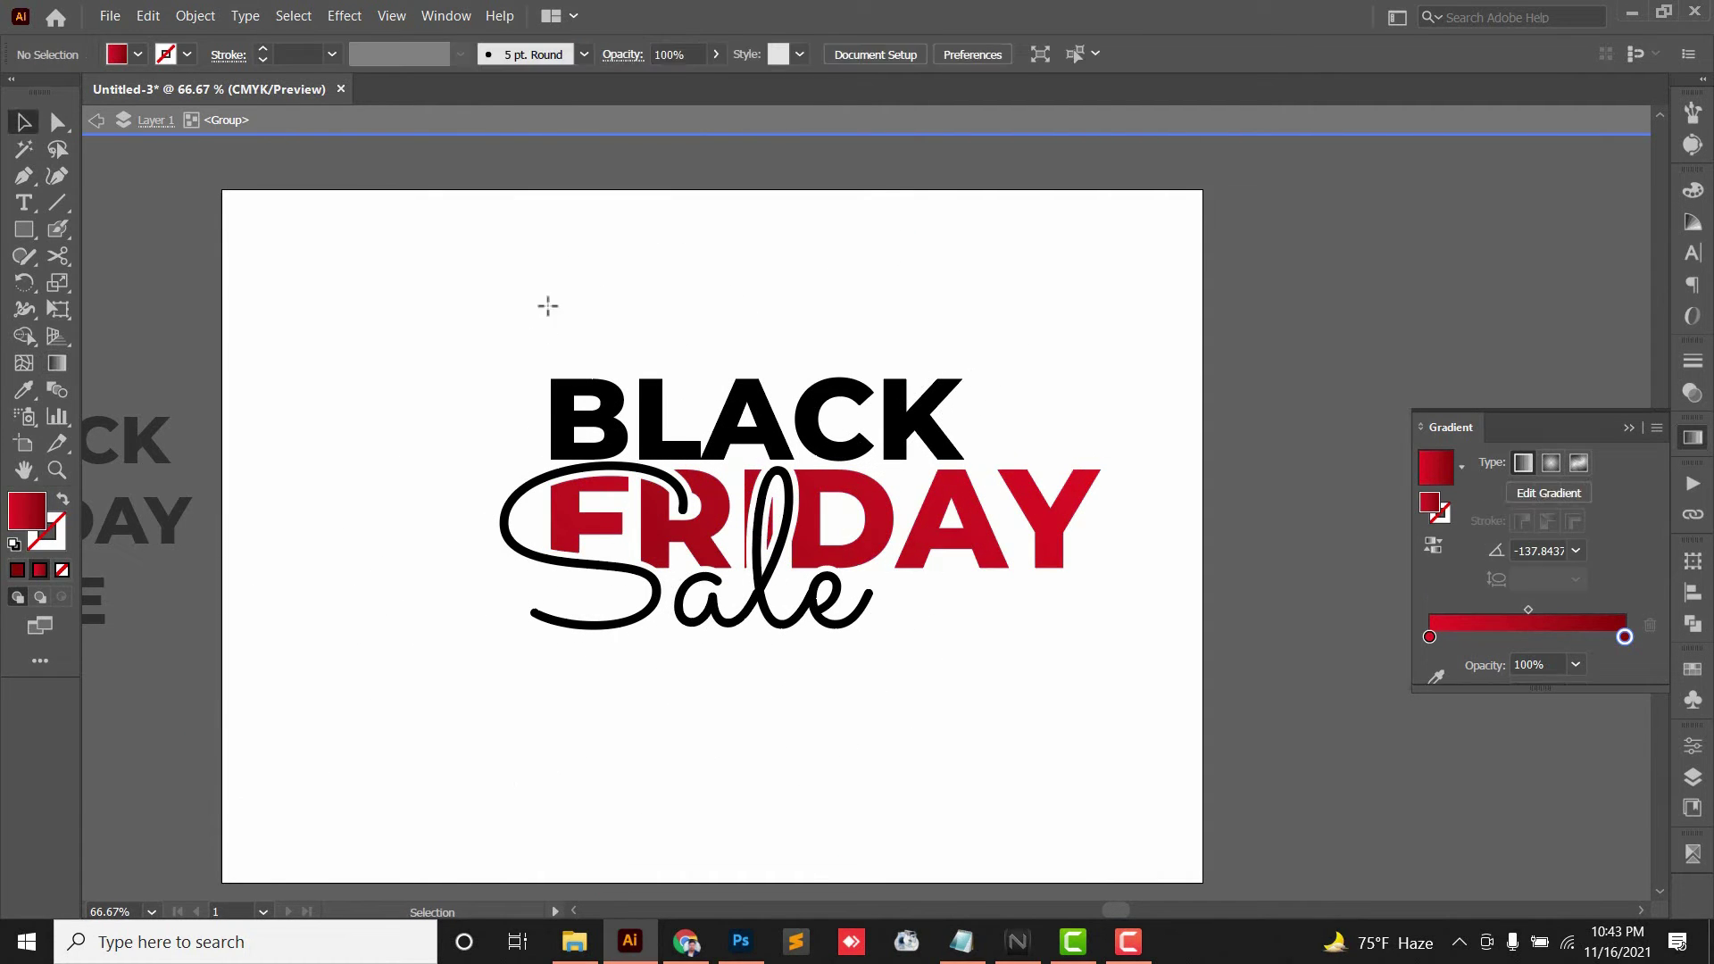
double_click(547, 306)
Group the complete BLACK FRIDAY Sale design and scale it proportionally to about half its size.
key("ctrl+minus")
key("ctrl+minus")
key("ctrl+minus")
left_click_drag(738, 436, 1236, 654)
key("ctrl+minus")
key("ctrl+minus")
key("ctrl+g")
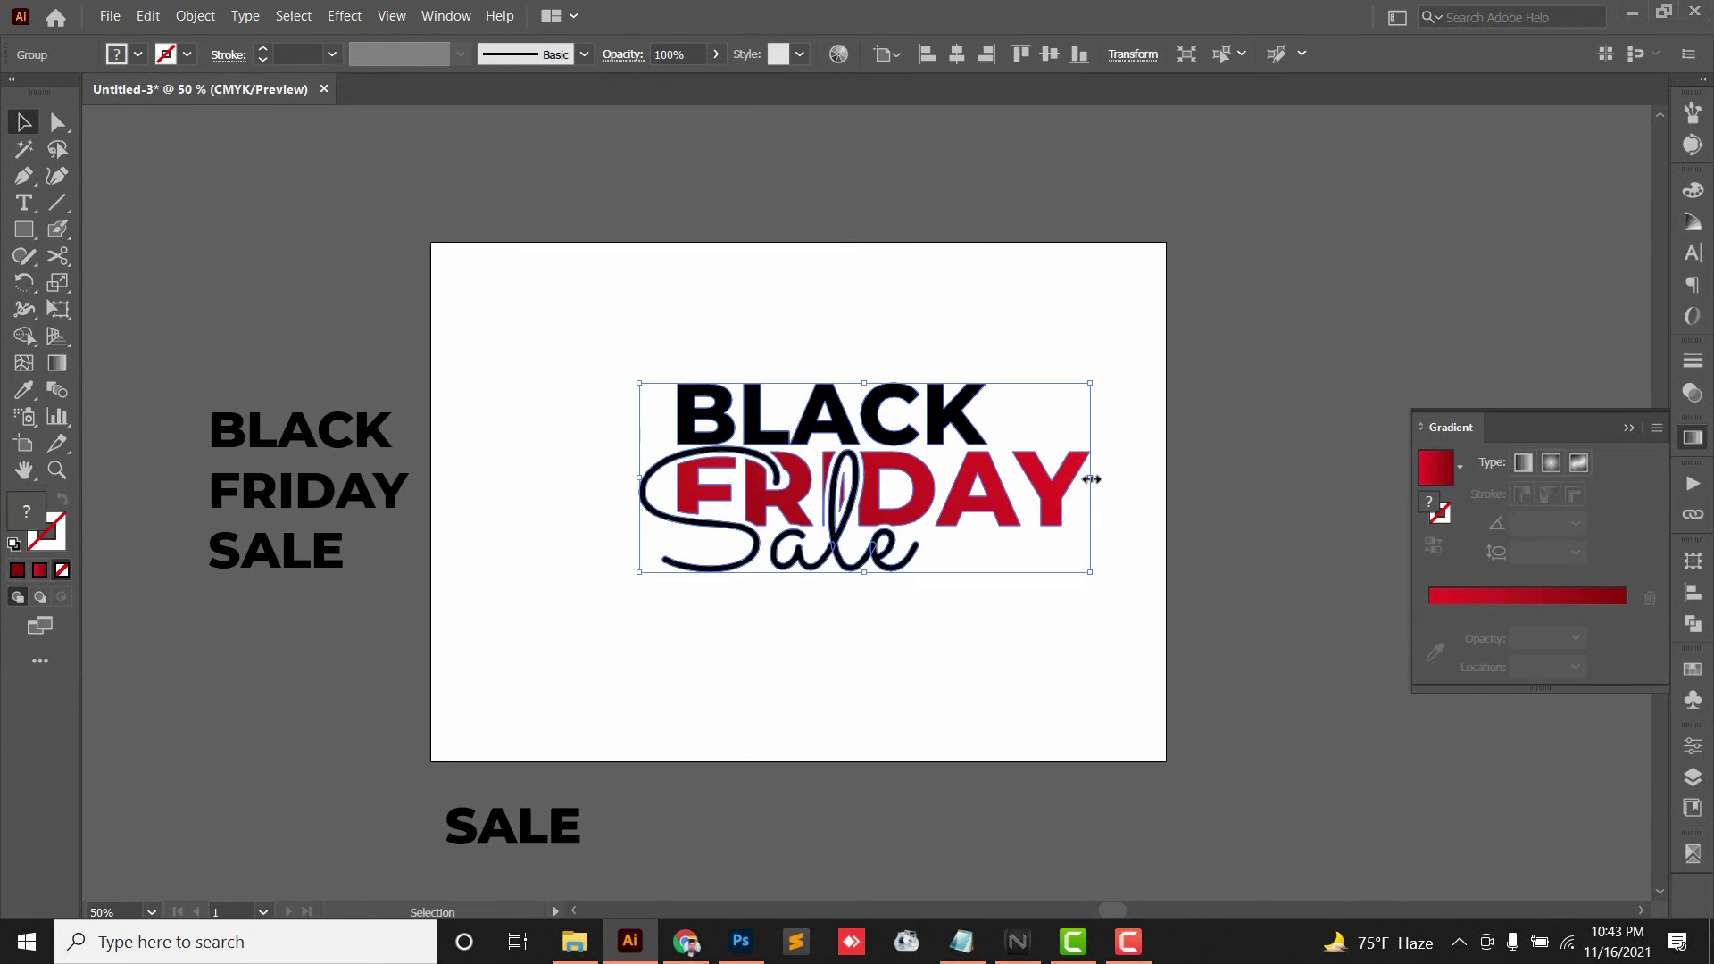
left_click_drag(1091, 480, 870, 479)
left_click(965, 506)
left_click_drag(965, 506, 1065, 541)
Try recoloring the script word Sale red with M 100, Y 100, K 0, and undo the change.
left_click(844, 556)
left_click(848, 562)
double_click(847, 557)
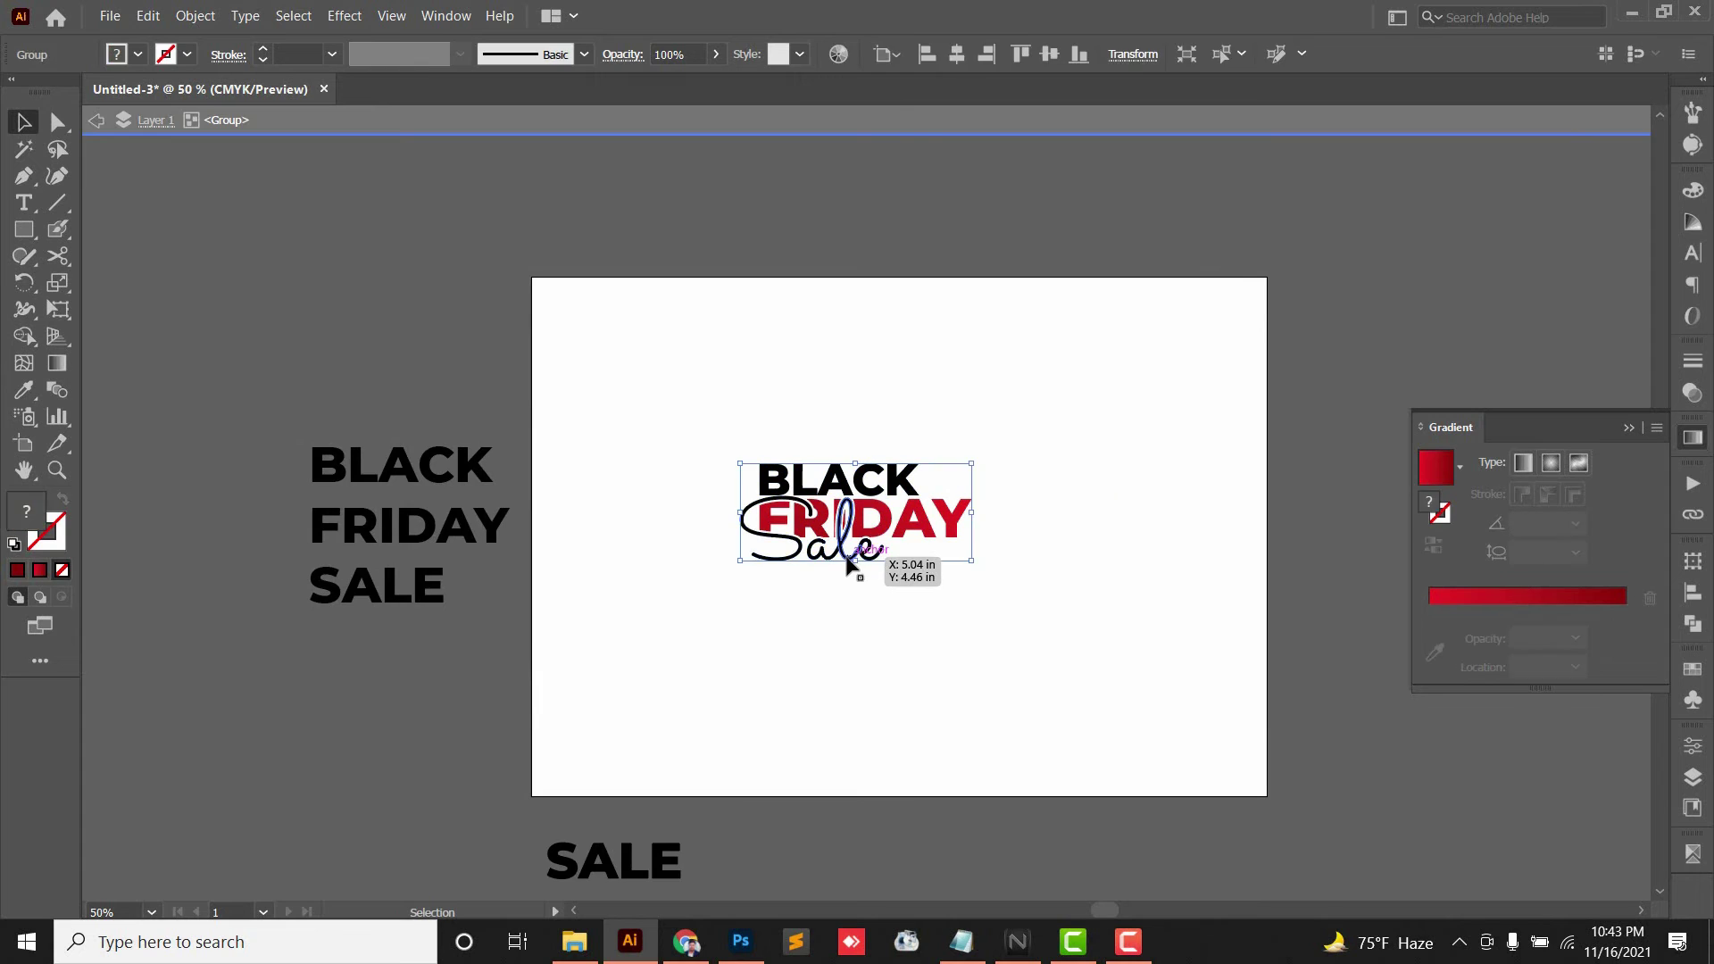
left_click(846, 560)
left_click(1692, 191)
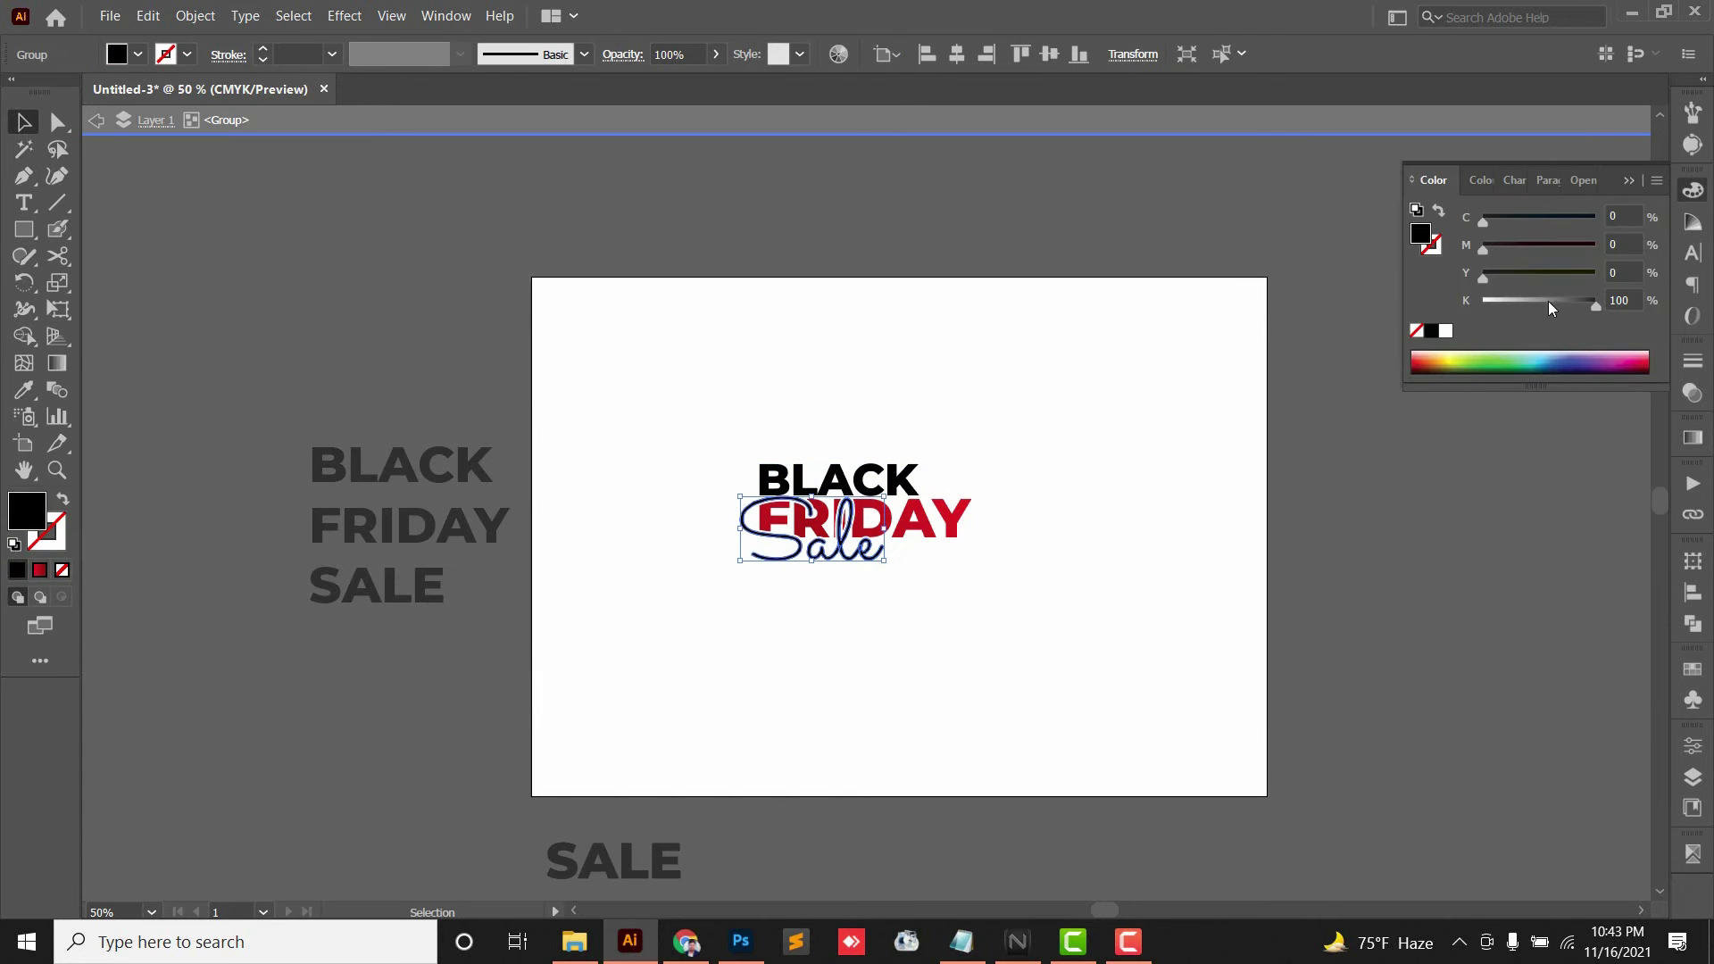
left_click_drag(1579, 308, 1482, 308)
left_click(1153, 418)
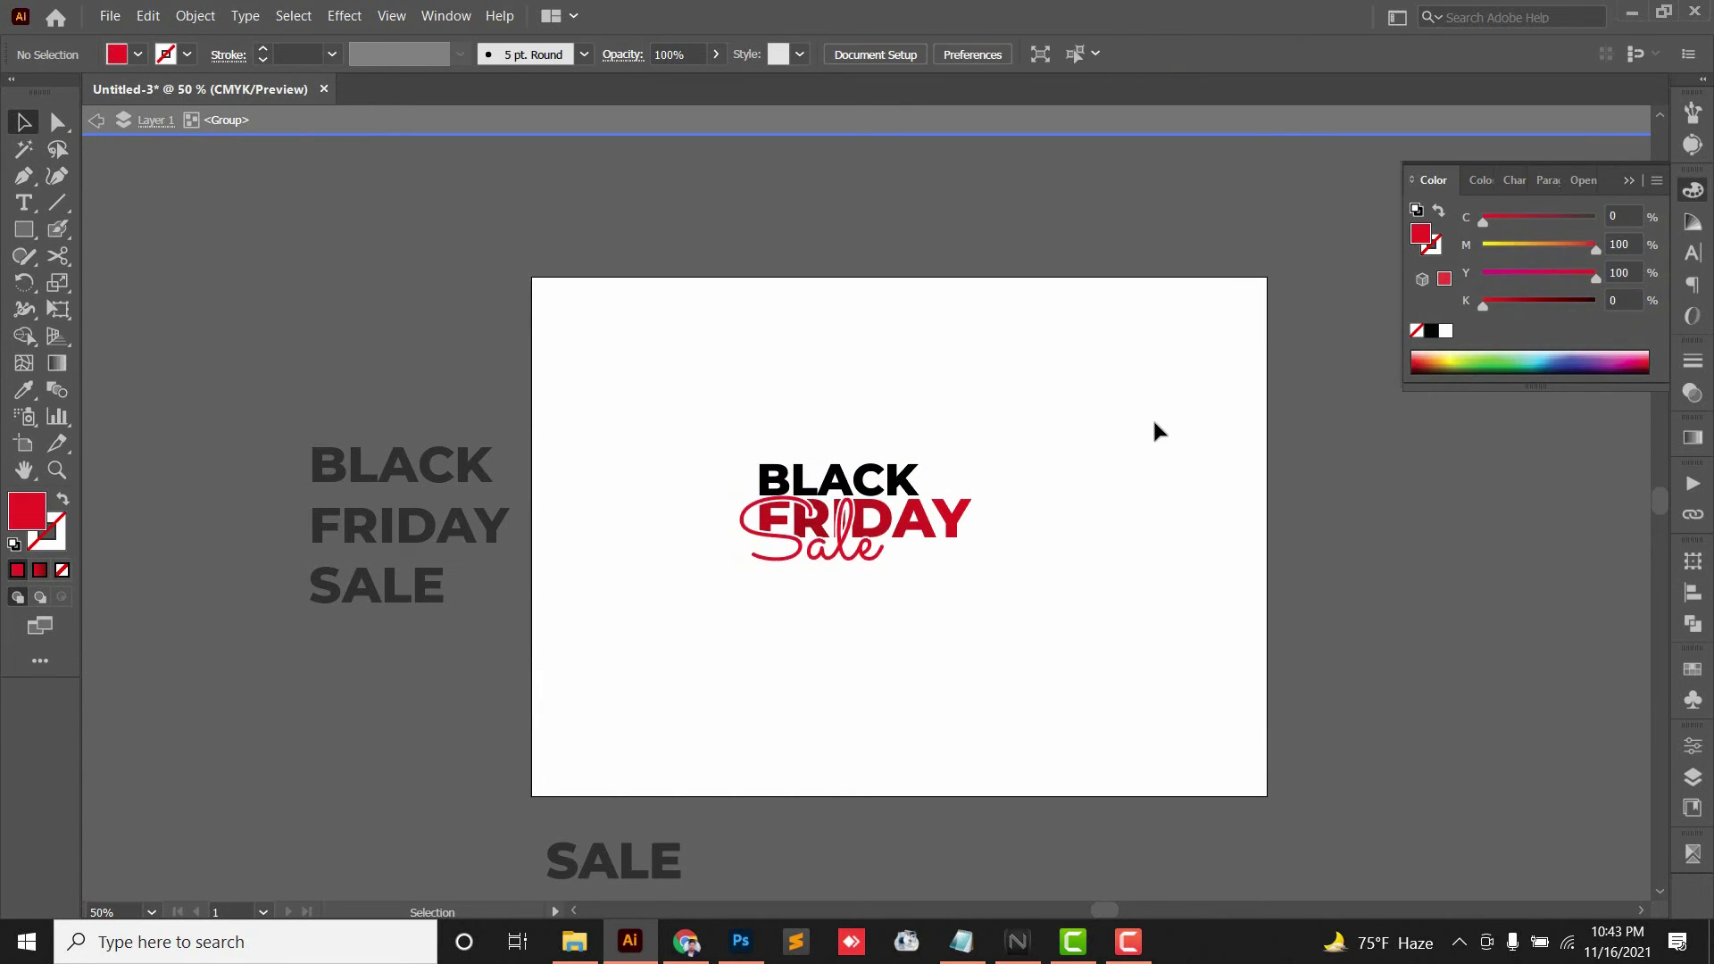
key("ctrl+z")
key("ctrl+z")
Draw a large black square over the design with the Rectangle tool.
left_click_drag(816, 605, 957, 483)
scroll(1072, 446, "up", 1)
left_click(964, 544)
mouse_move(965, 544)
left_mouse_down()
mouse_move(751, 413)
mouse_move(819, 608)
mouse_move(957, 747)
left_mouse_up()
left_click(1066, 338)
key("m")
type("v")
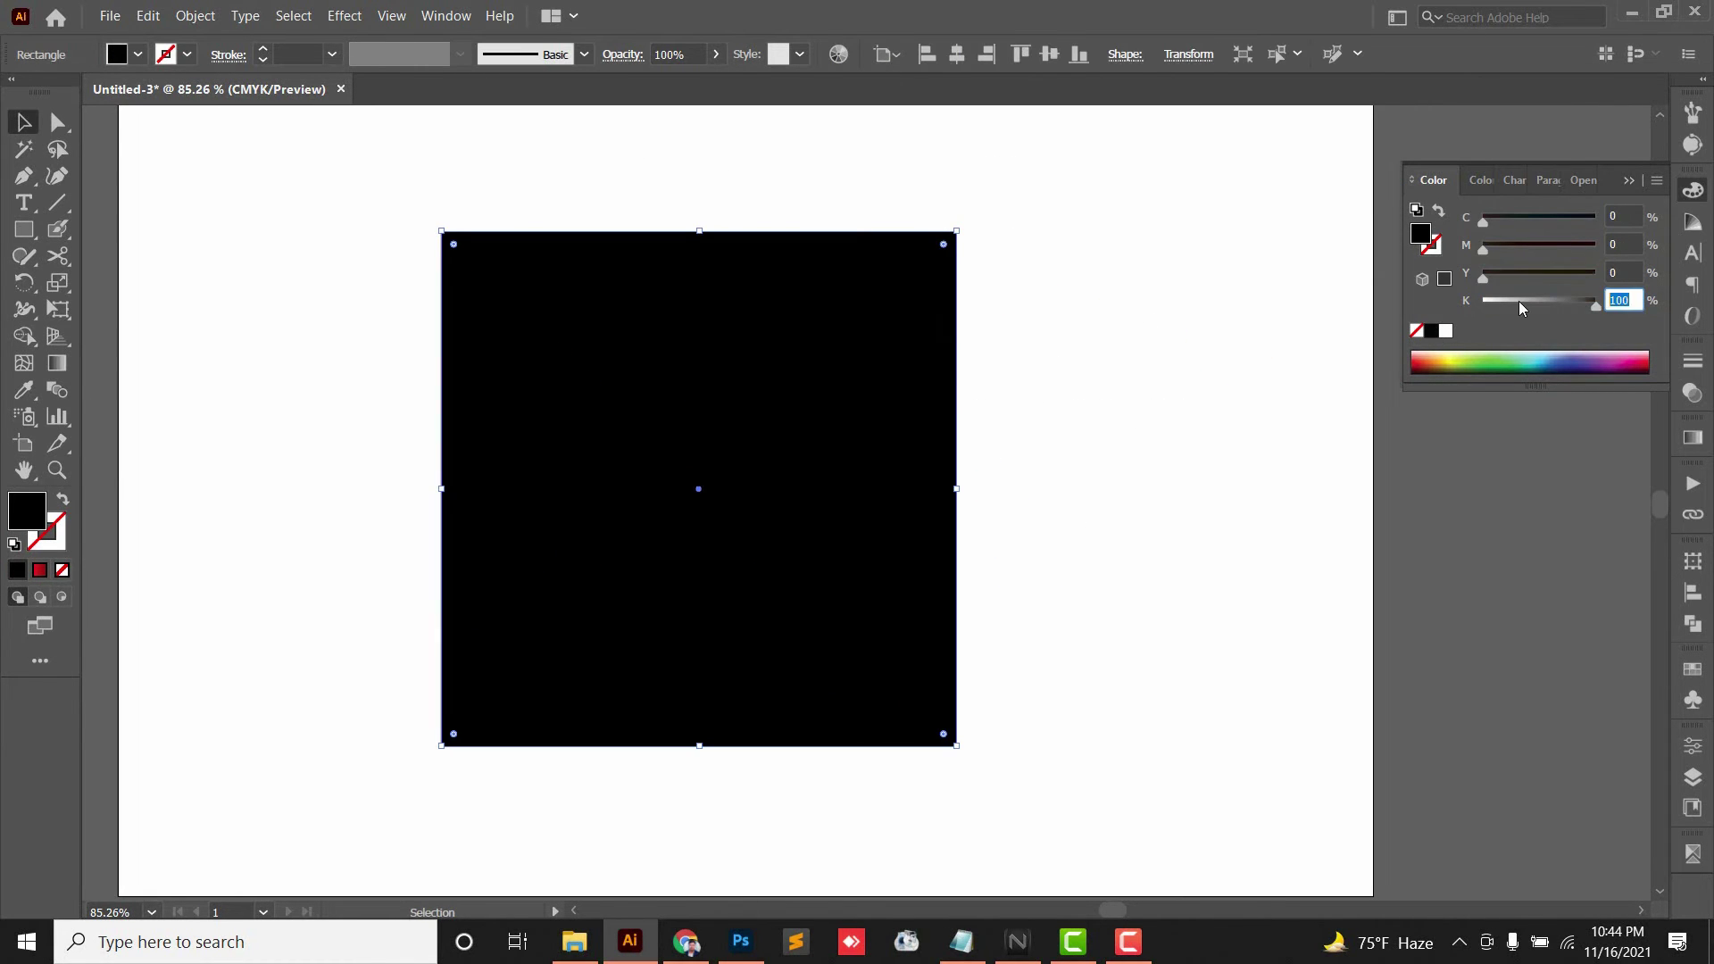
Set the square's K value to 95 and send it to the back behind the lettering.
type("95")
key("Return")
key("ctrl+shift+bracketleft")
left_click(372, 662)
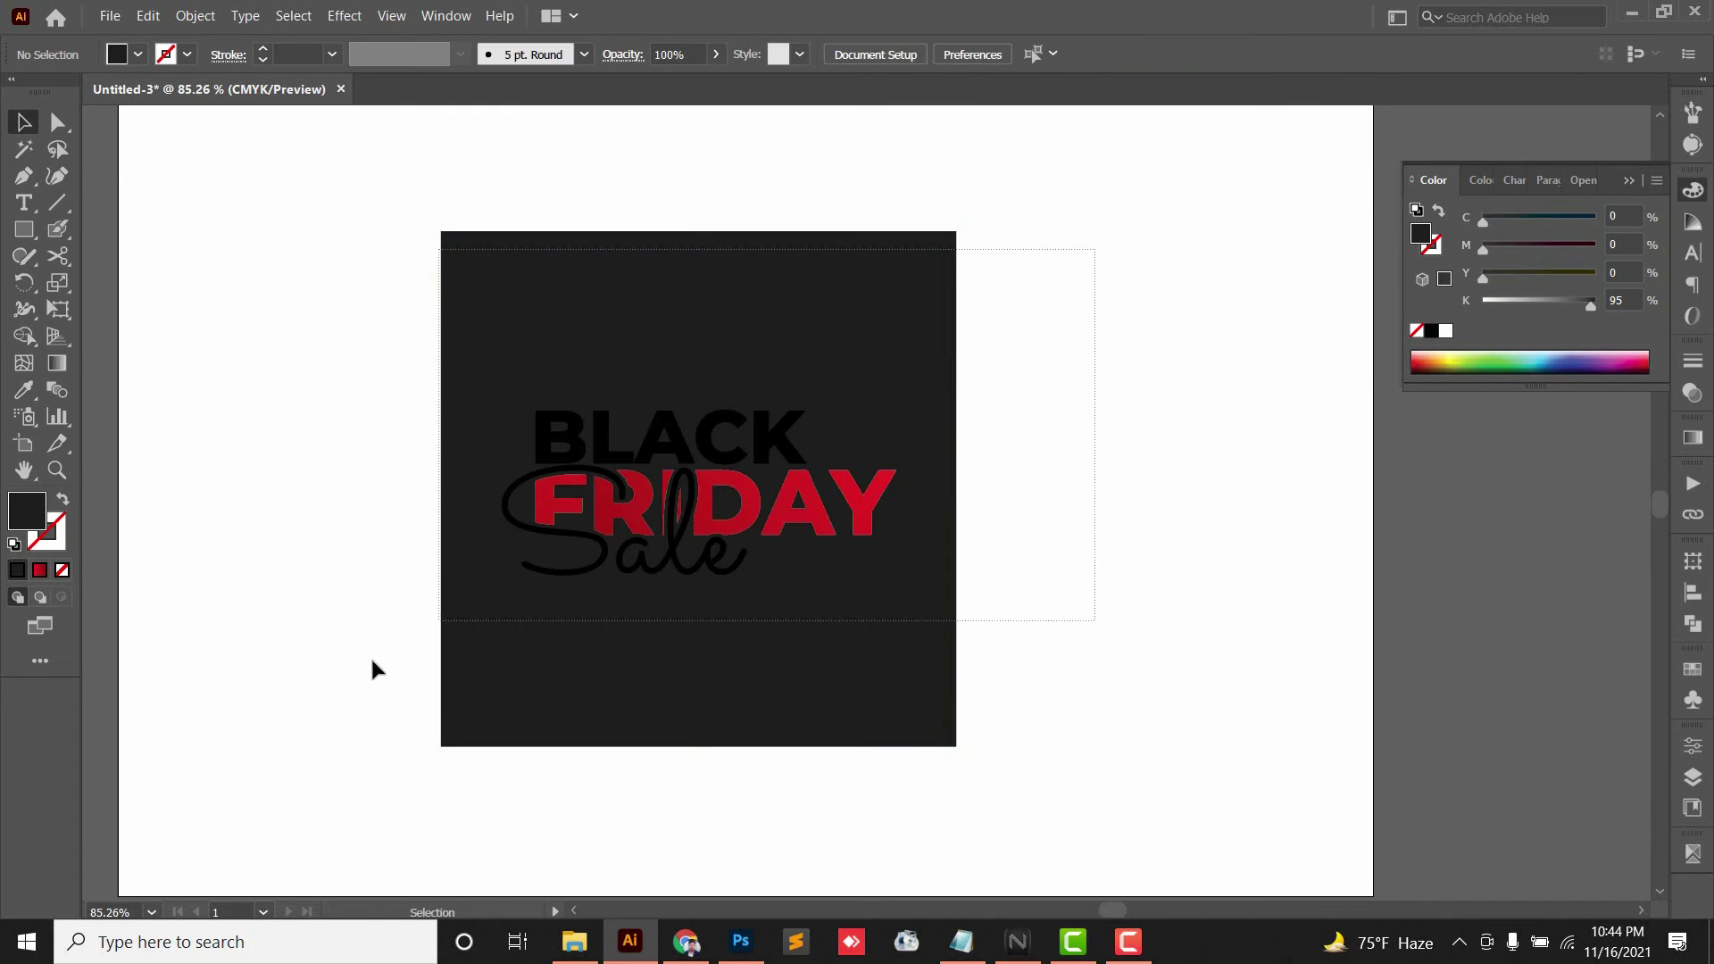
Place a copy of the design with its dark square beside the original and delete the original's square.
left_click_drag(373, 661, 368, 665)
left_click(737, 353, "shift")
left_click_drag(1063, 217, 428, 734)
left_click_drag(711, 520, 1188, 508)
left_click_drag(1189, 508, 1003, 509)
left_click_drag(980, 470, 1076, 497)
left_click(1075, 773)
left_click(1127, 359)
left_click(662, 356)
key("Delete")
Isolate the copy on the dark square and match the script Sale's fill to the word BLACK using the Eyedropper.
left_click(902, 384)
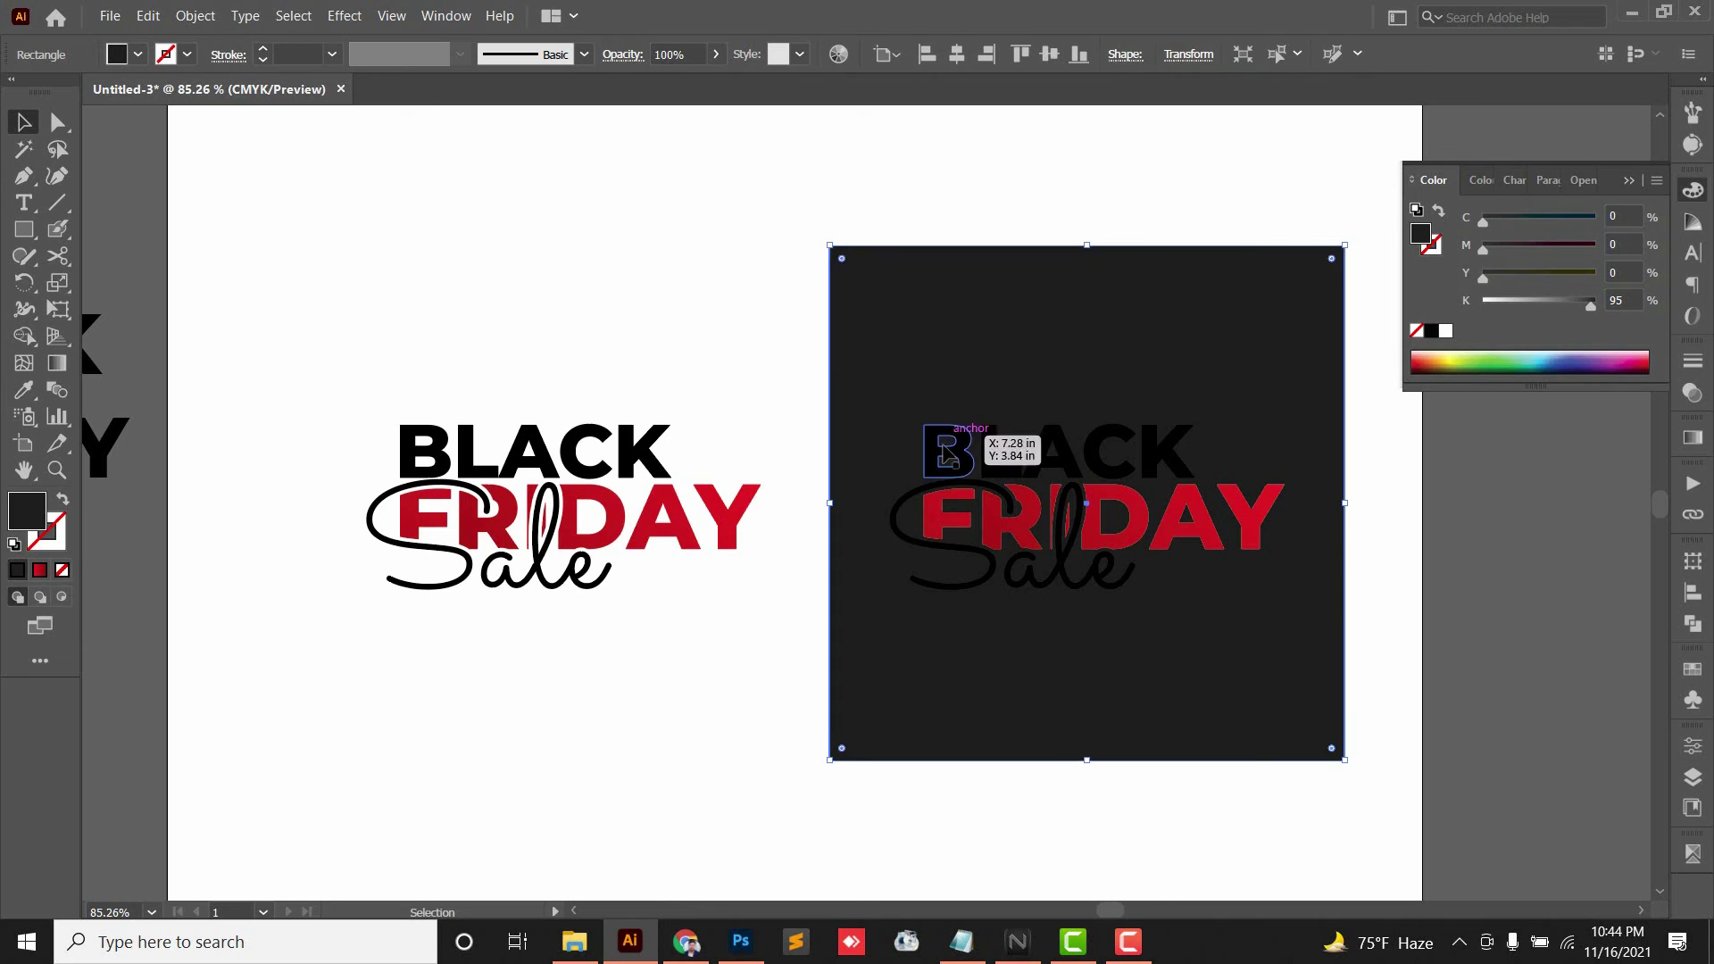
double_click(948, 456)
left_click(294, 15)
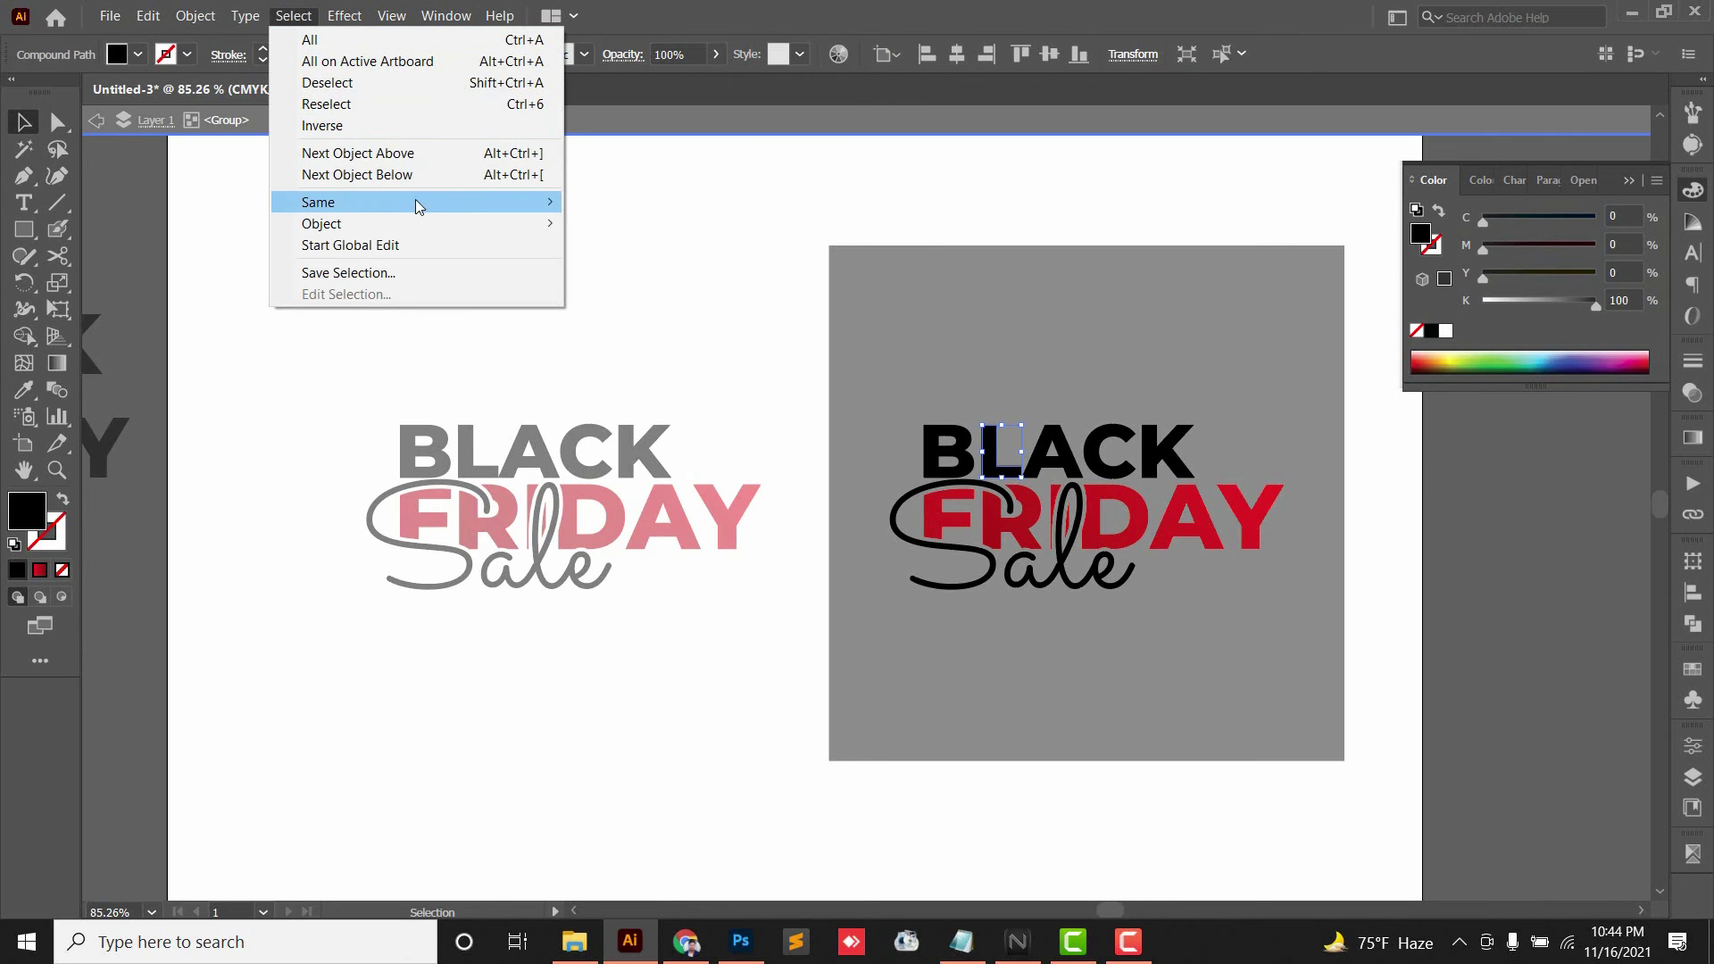
left_click(625, 287)
left_click(1065, 574)
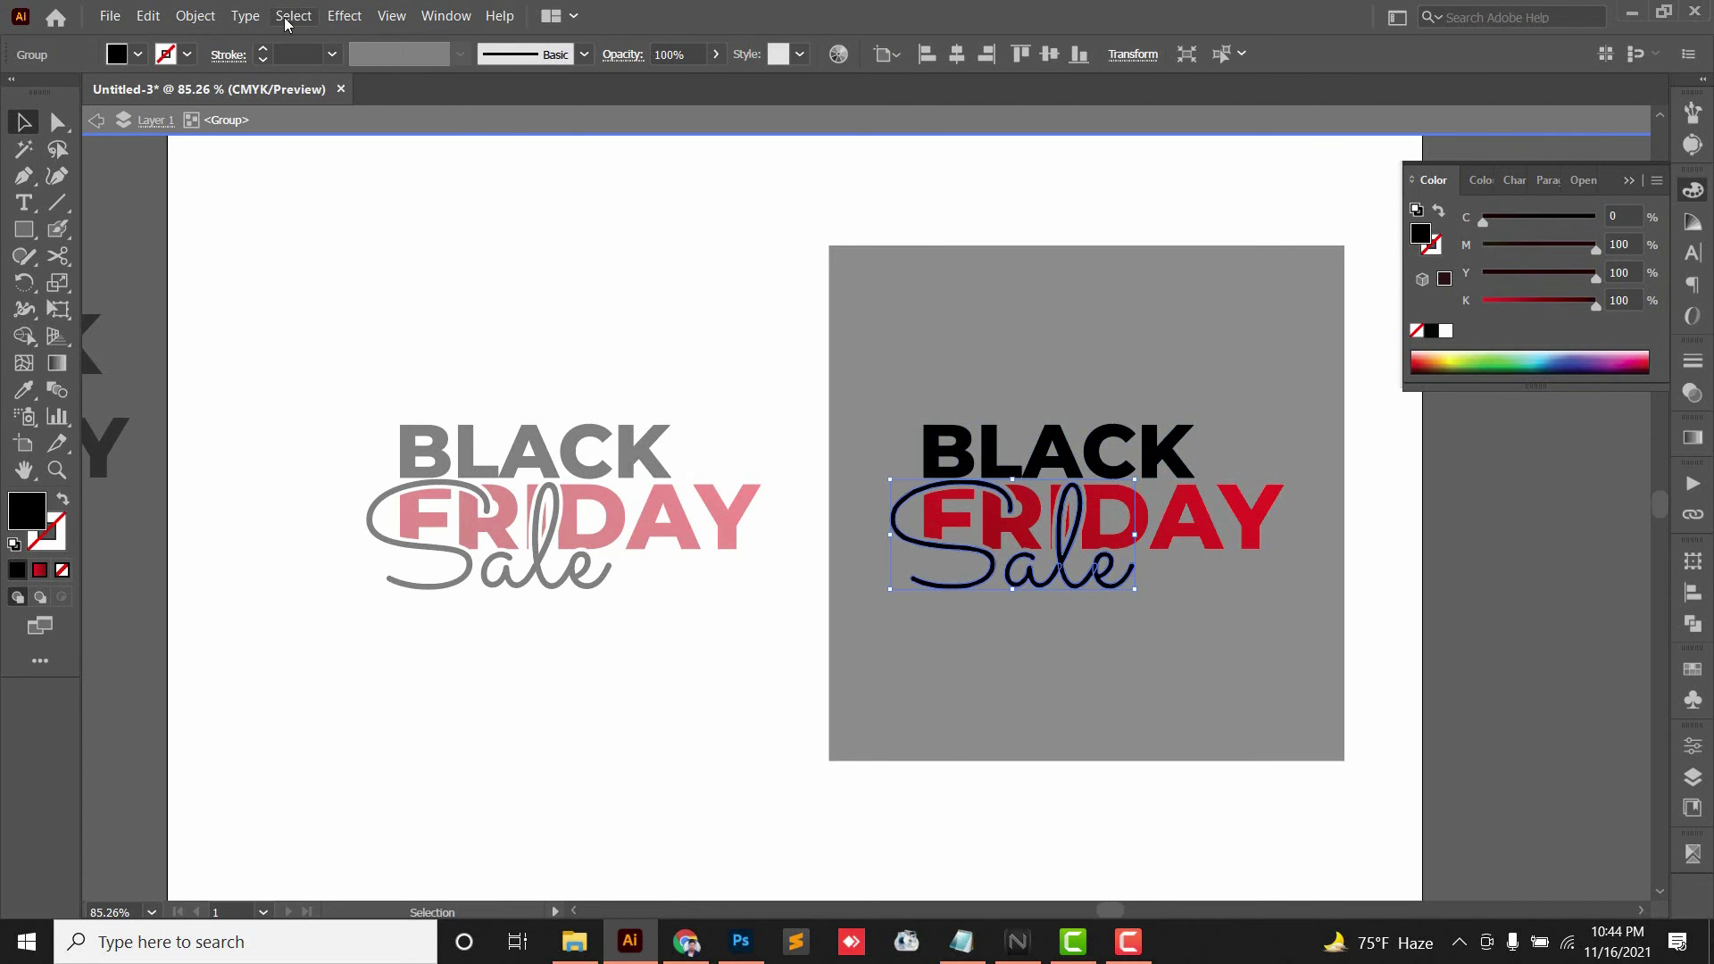
left_click(294, 16)
mouse_move(427, 206)
left_click(663, 288)
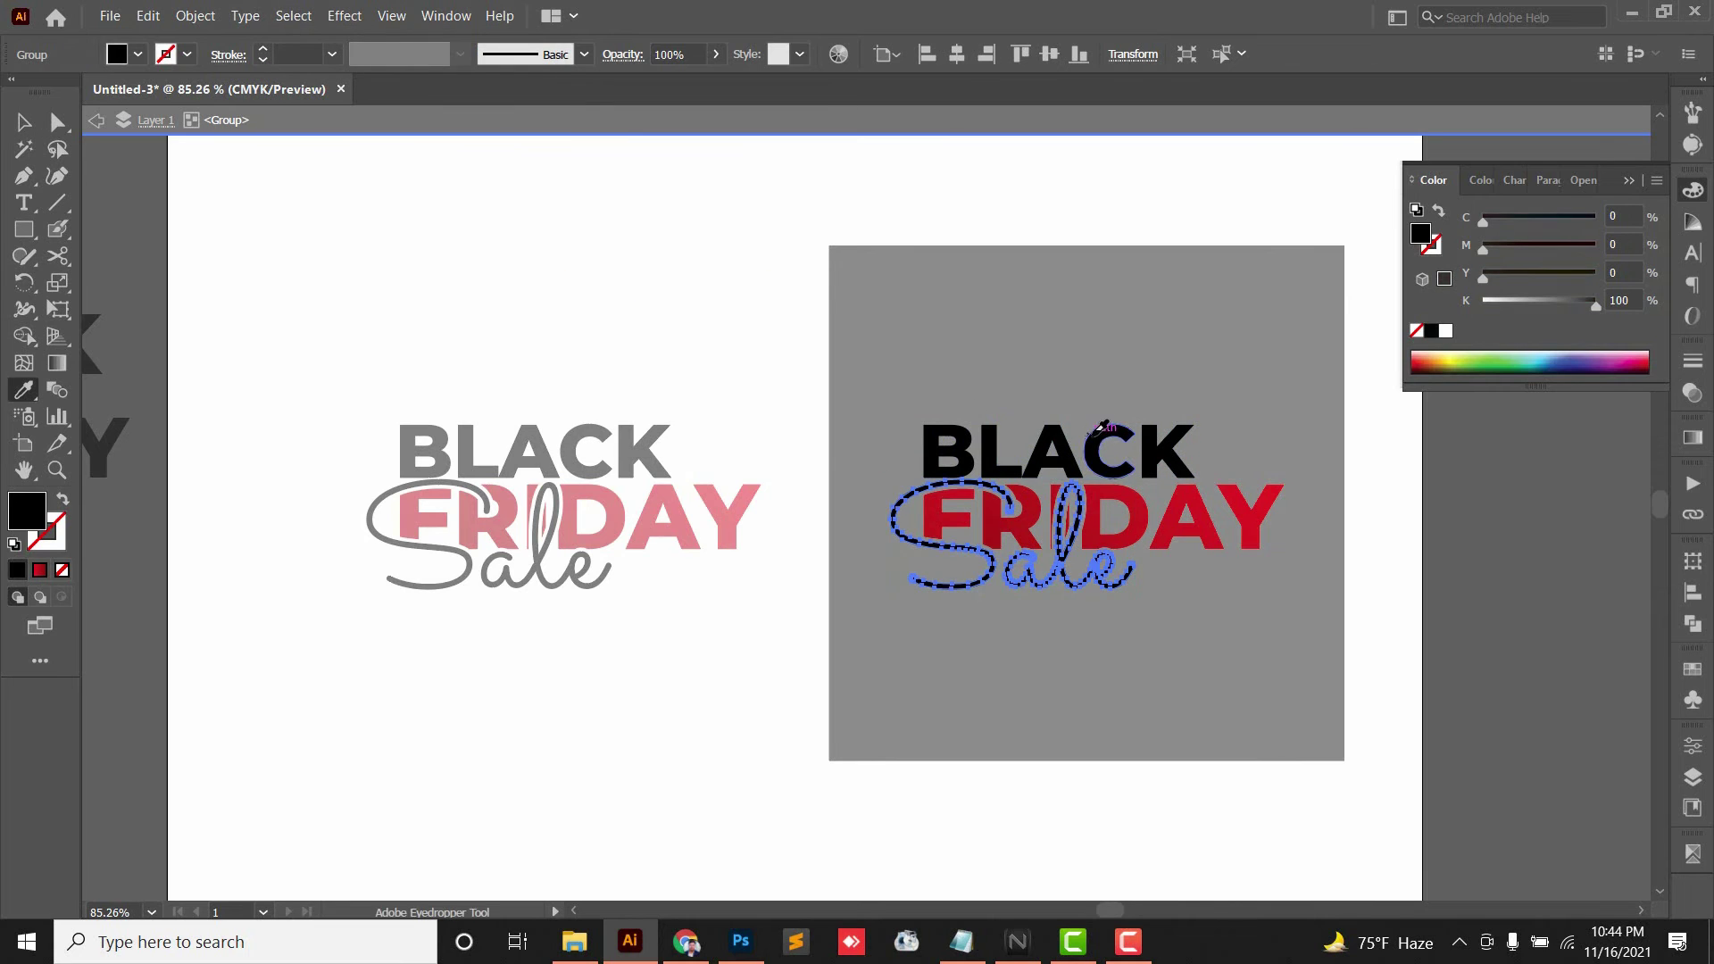
Select BLACK and Sale in the copy by matching fill color and make them white.
left_click(294, 15)
left_click(666, 284)
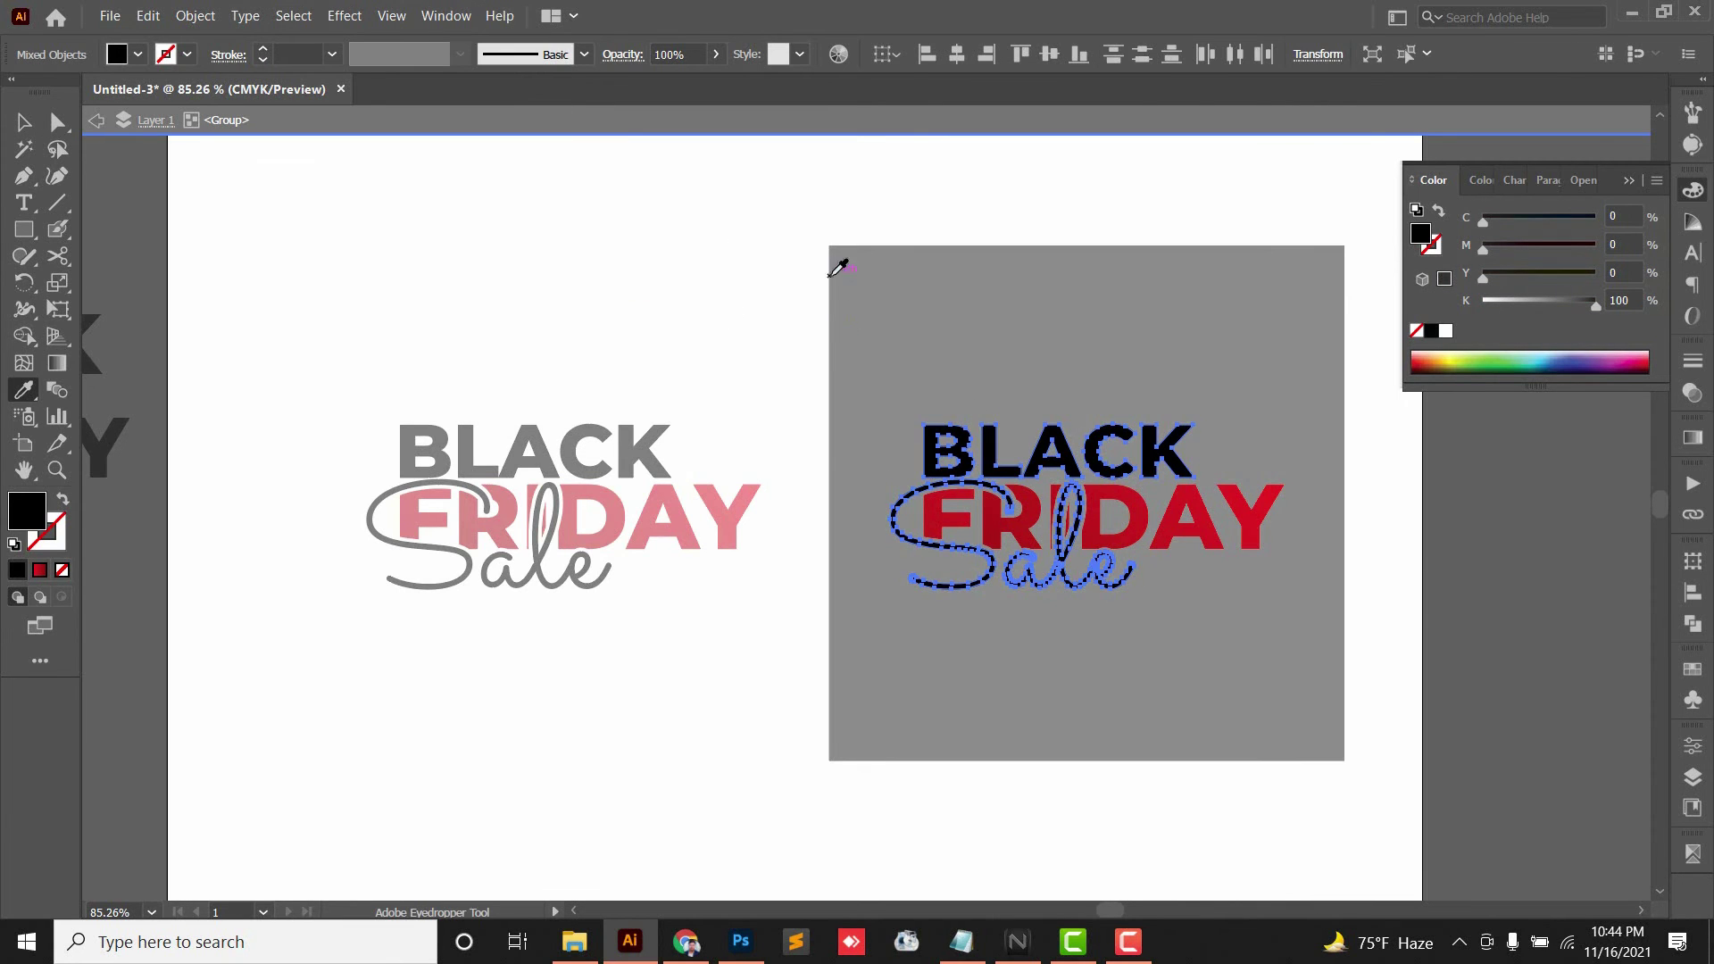
left_click(808, 268)
double_click(758, 249, "ctrl")
Select all of FRIDAY in the dark copy by matching fill color and recolor it red with M 100, Y 100, K 0.
key("v")
left_click_drag(1125, 526, 927, 510)
double_click(945, 498)
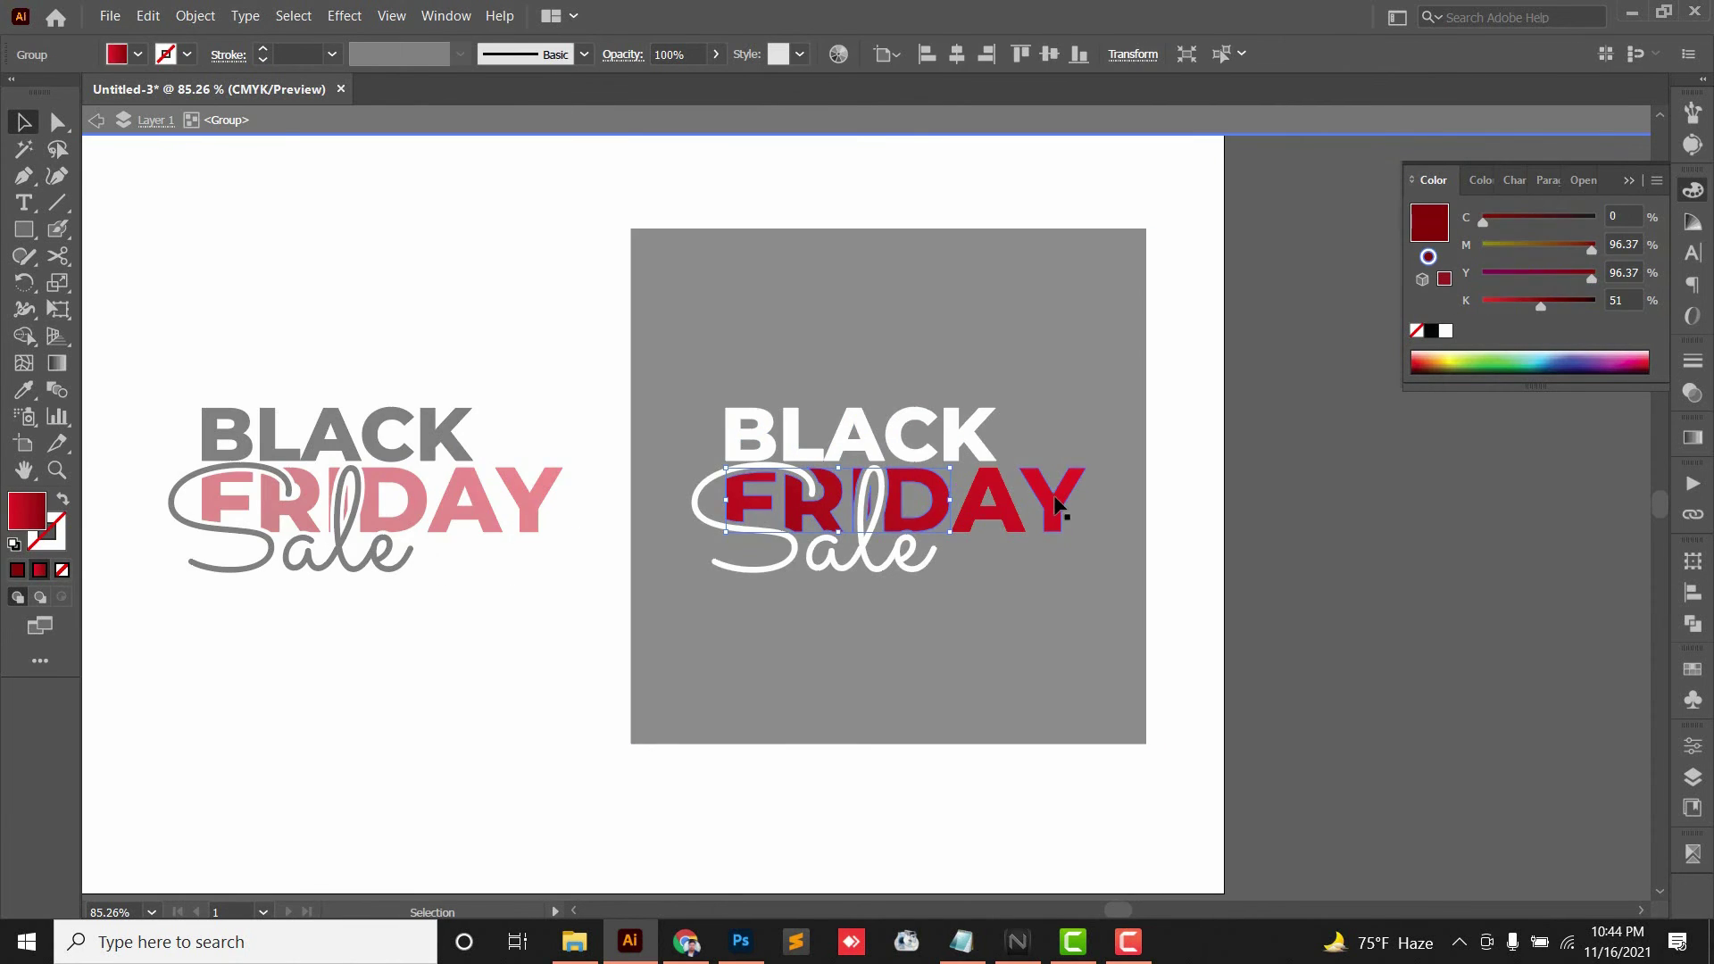
left_click(293, 15)
mouse_move(427, 203)
left_click(661, 287)
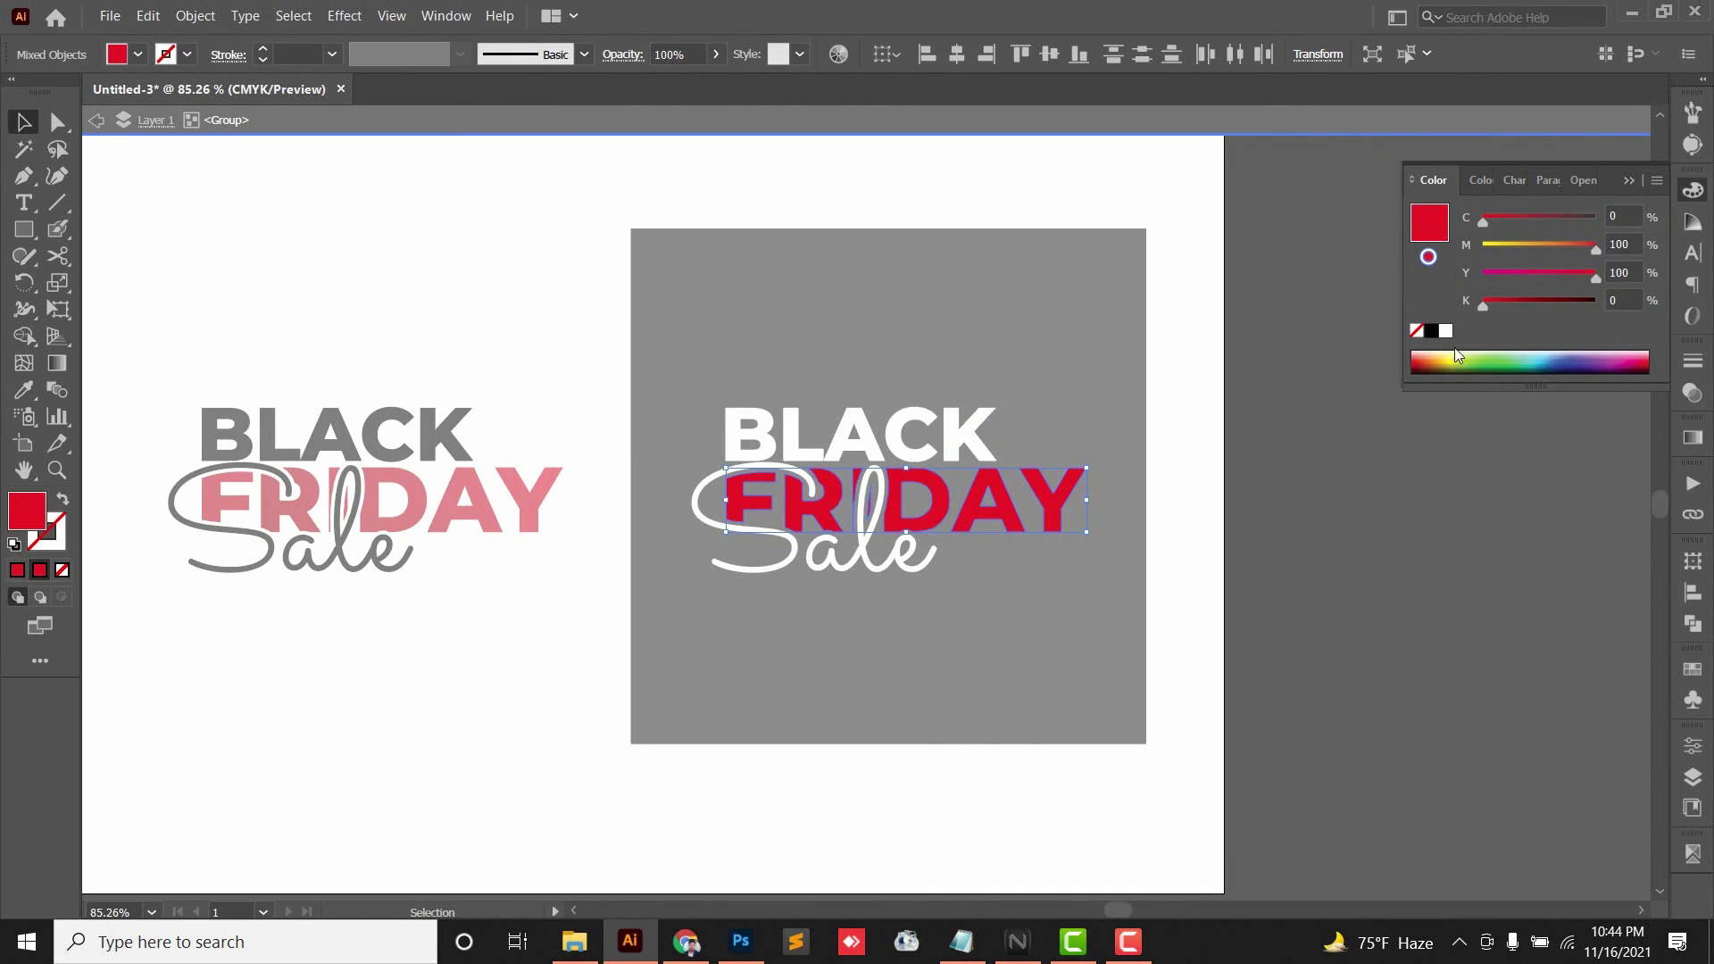
double_click(1336, 407)
Scale the lettering on the dark square to about three quarters of its size around its center.
left_click_drag(1289, 630, 1027, 384)
left_click(1117, 444, "shift")
mouse_move(1088, 490)
left_mouse_down()
mouse_move(1045, 477)
mouse_move(983, 505)
left_mouse_up()
left_click(1230, 462)
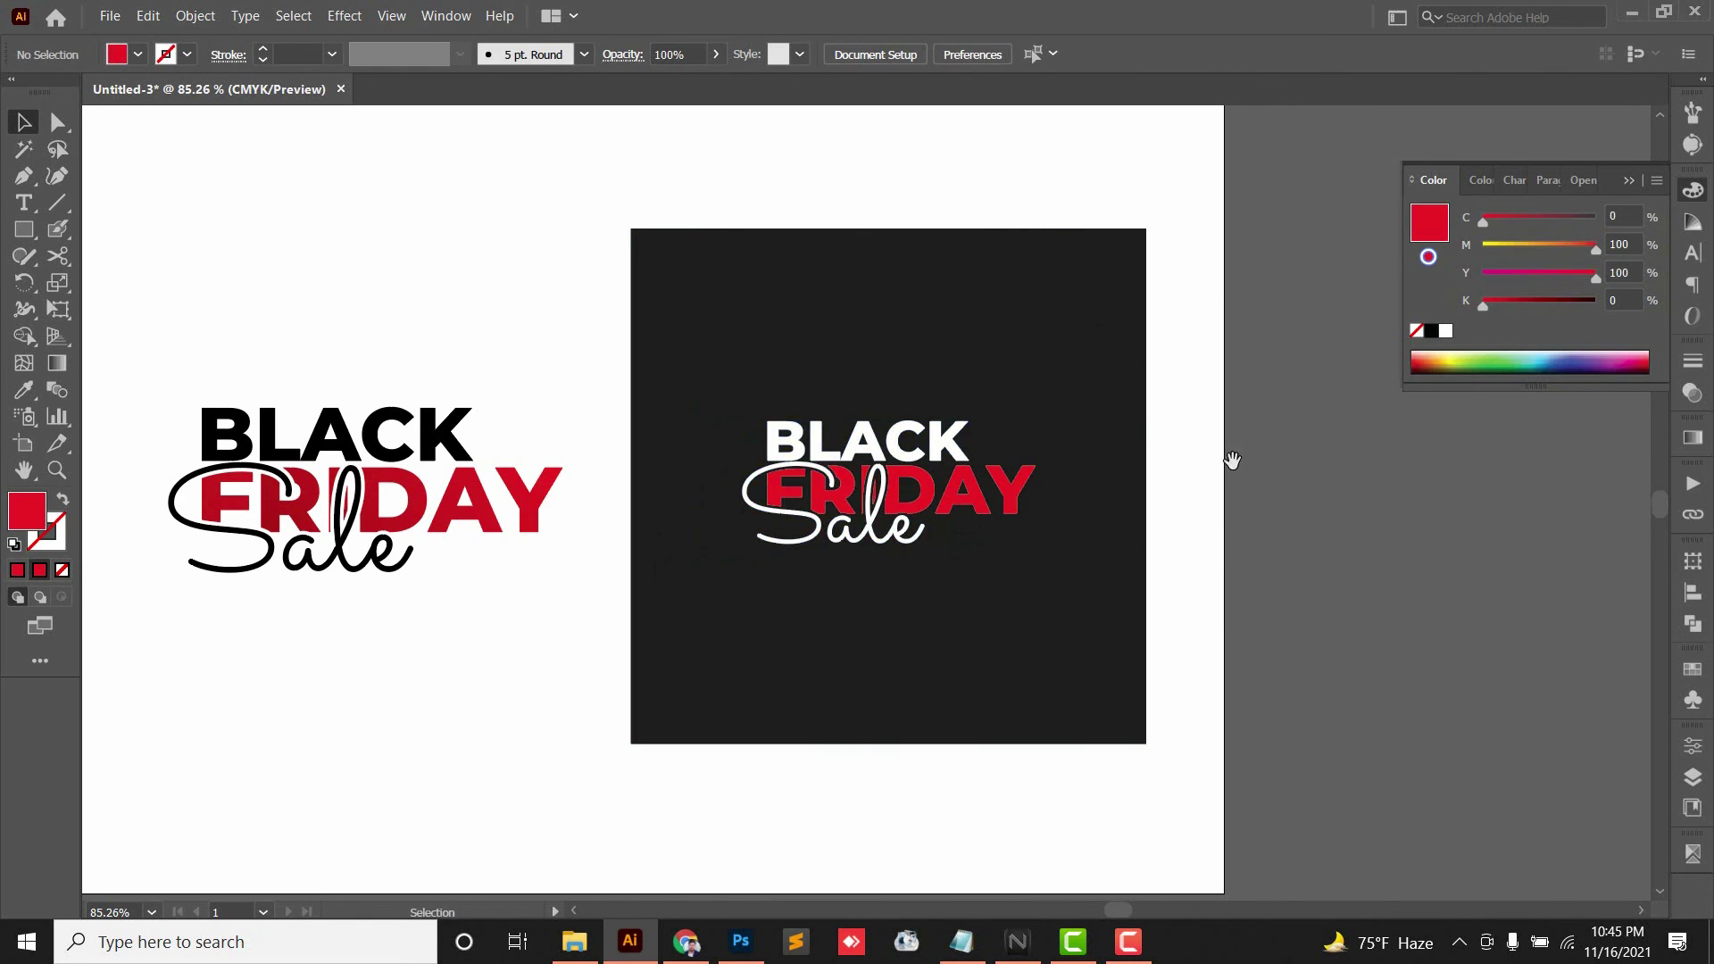
left_click_drag(1232, 462, 1289, 488)
left_click_drag(1200, 558, 1262, 540)
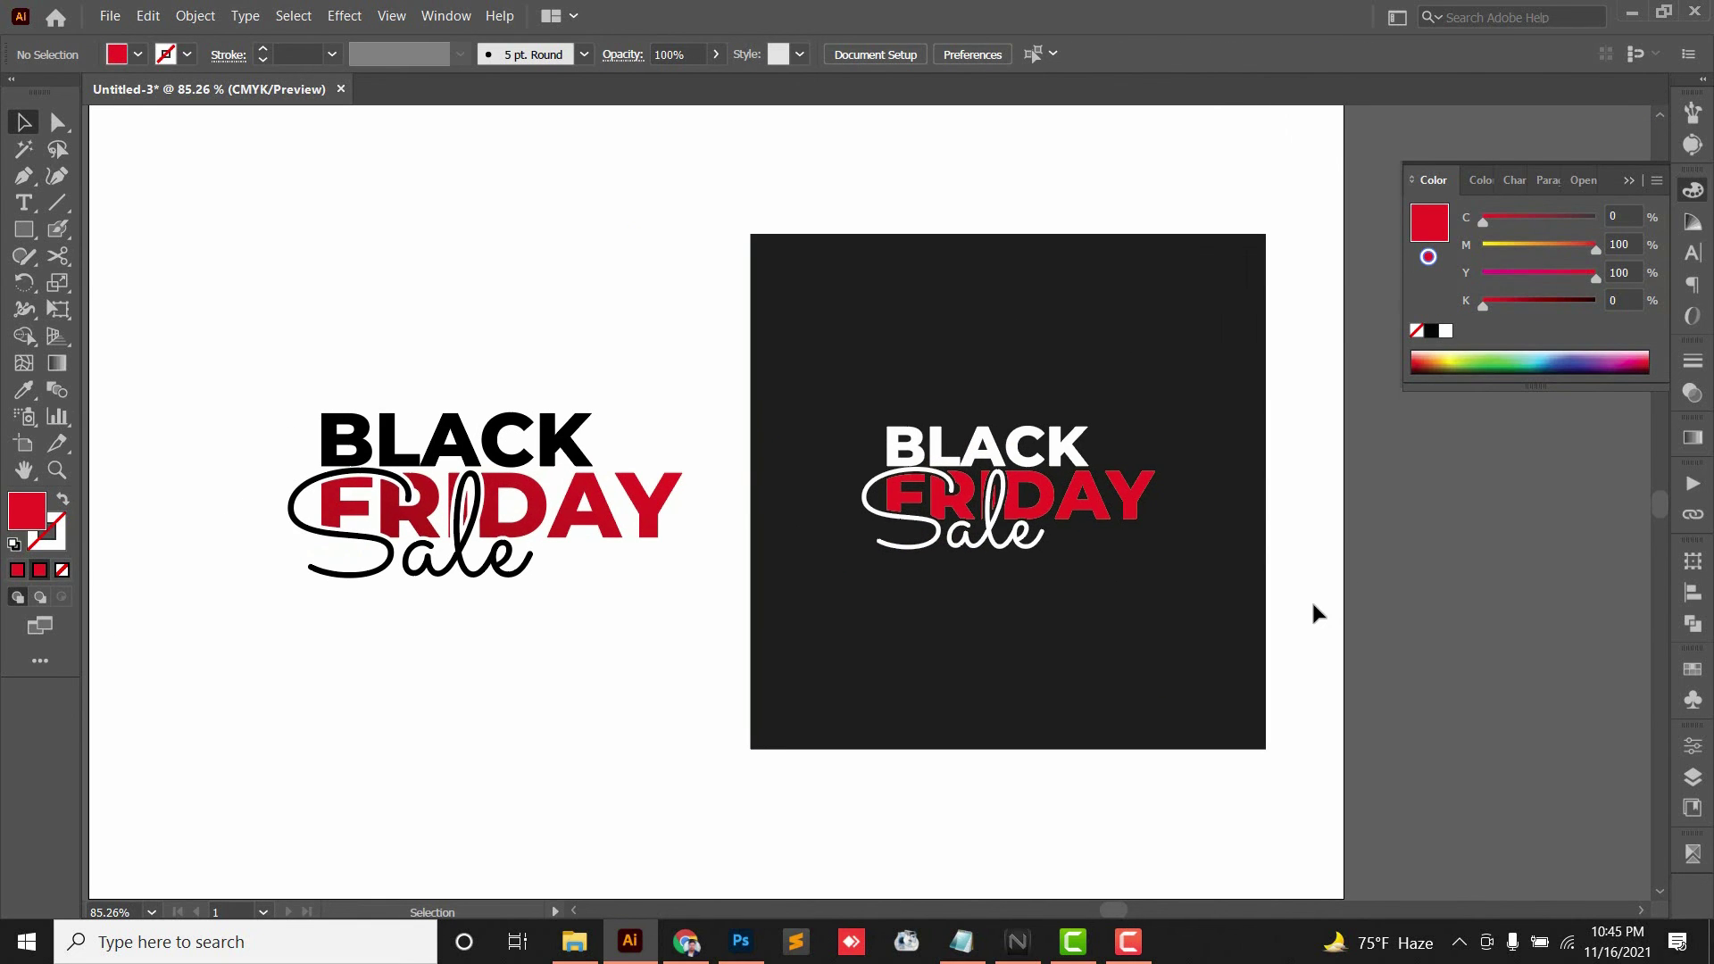
Scale the light version down slightly around its center and remove the spare BLACK FRIDAY SALE text beside the artboard.
left_click_drag(258, 333, 663, 675)
left_click_drag(684, 495, 645, 524)
left_click(710, 516)
left_click_drag(663, 371, 1173, 394)
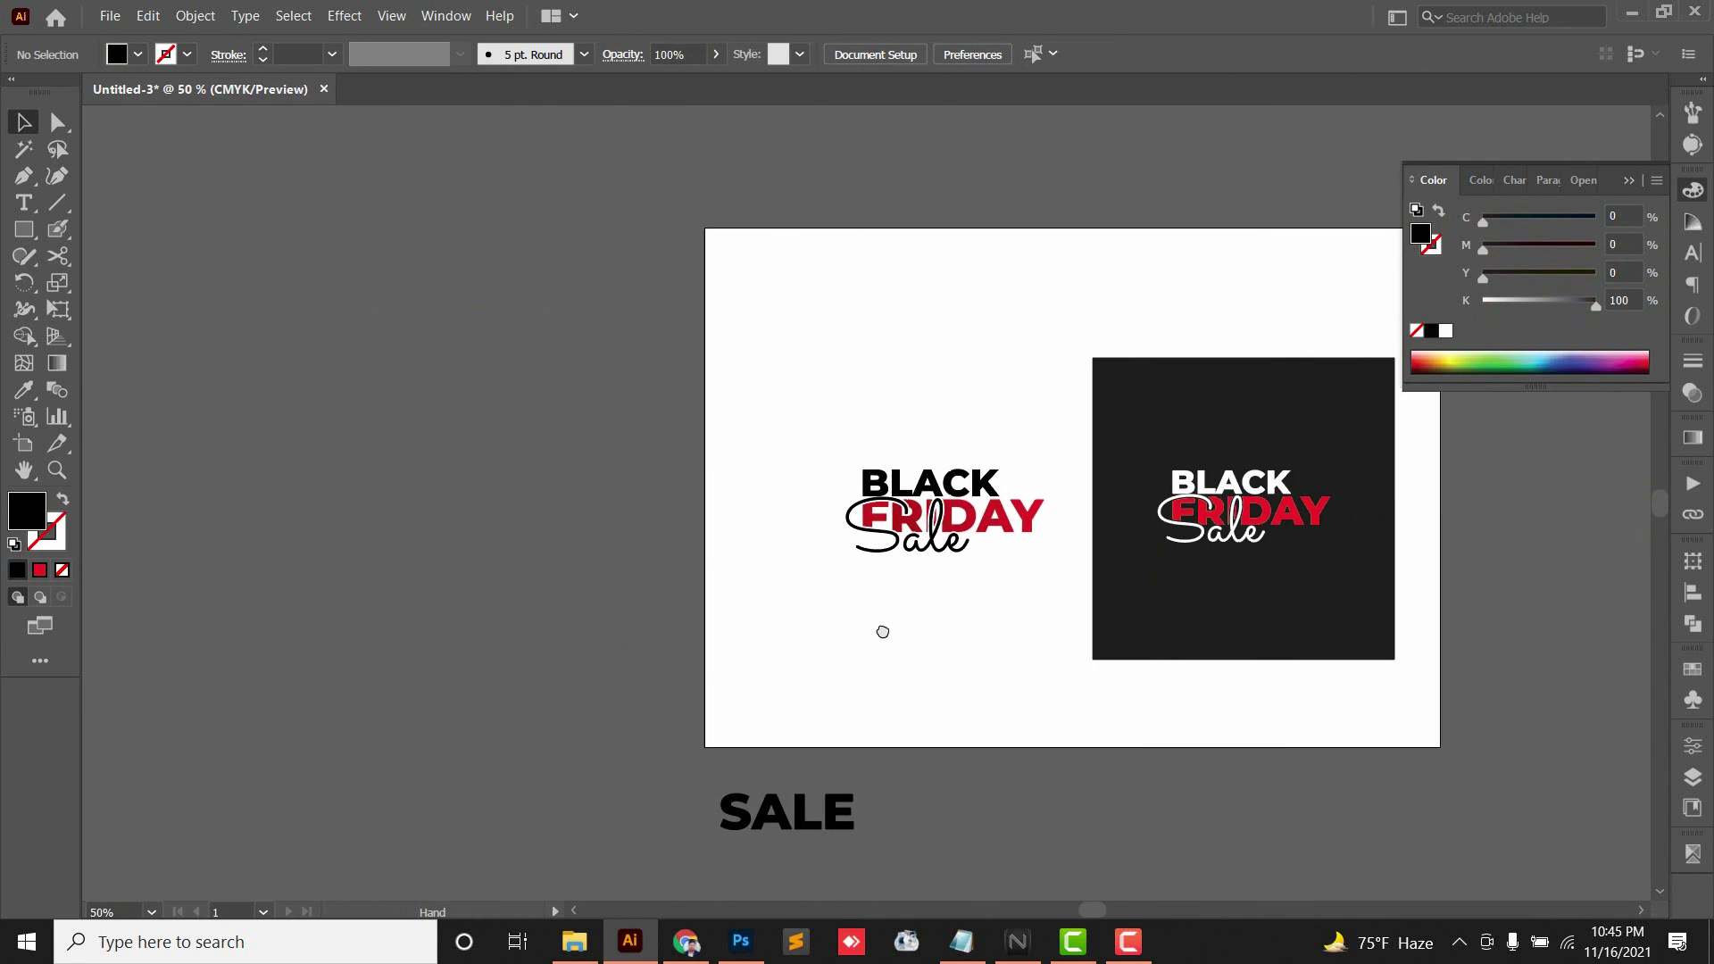
Hide the panels and review the light and dark versions side by side up close.
left_click_drag(884, 632, 527, 643)
left_click_drag(657, 616, 925, 483)
scroll(712, 447, "up", 1)
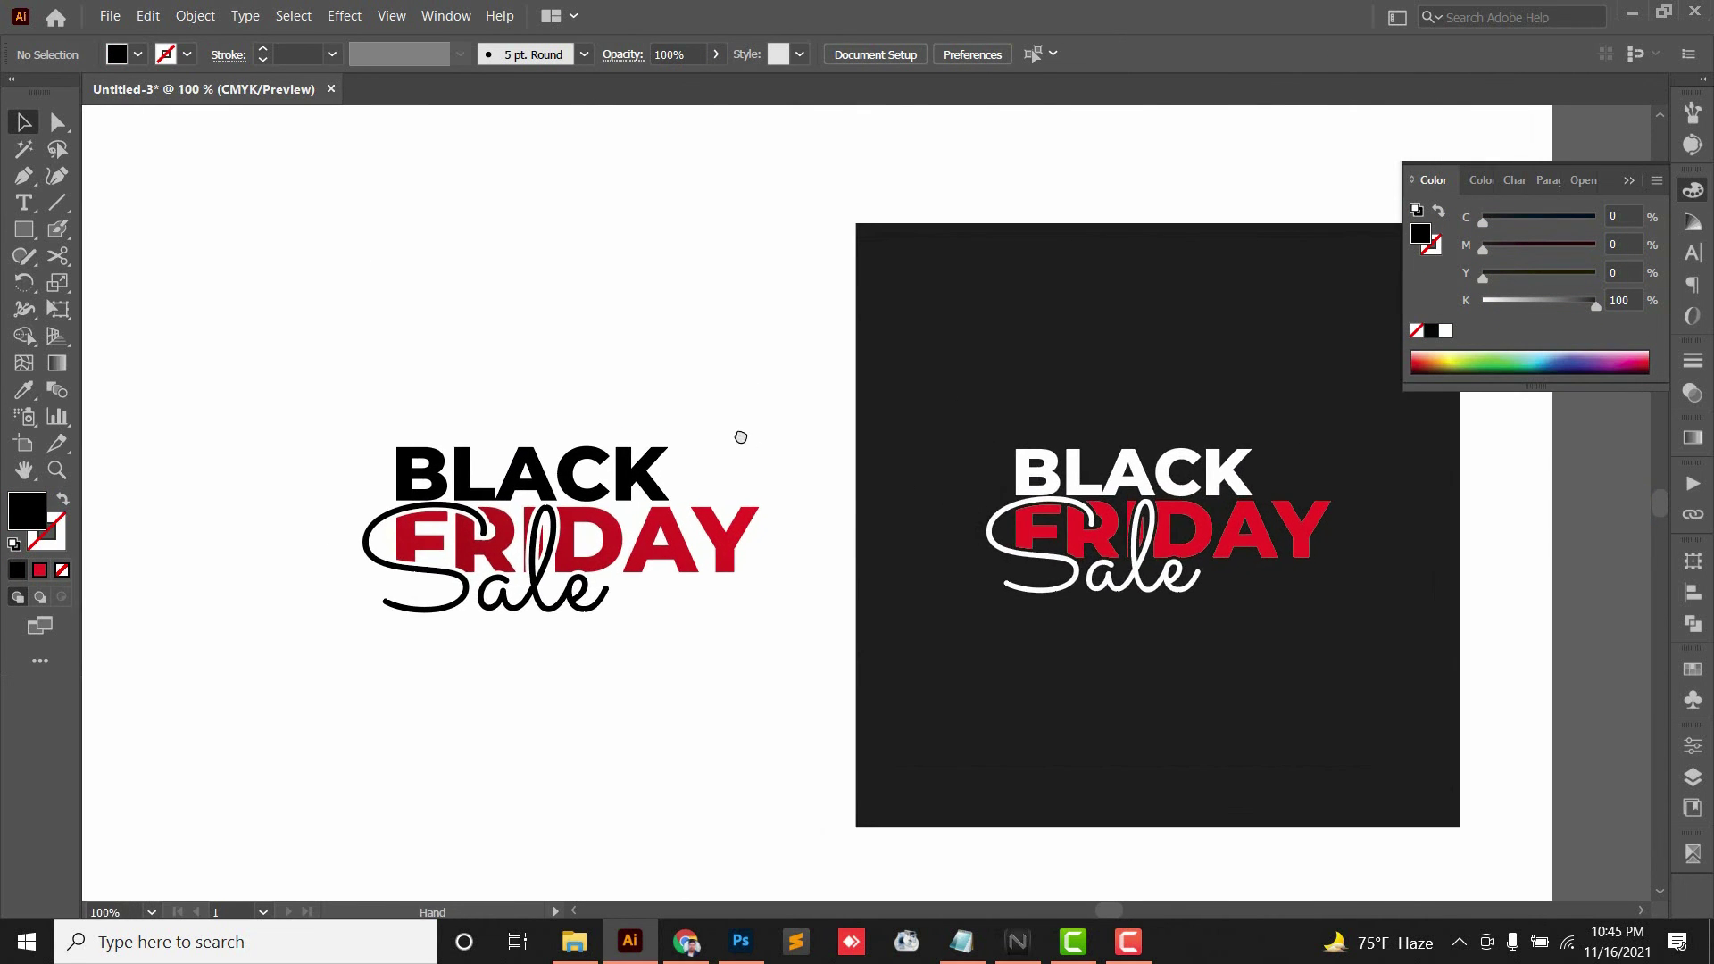
key("Tab")
left_click_drag(725, 417, 742, 376)
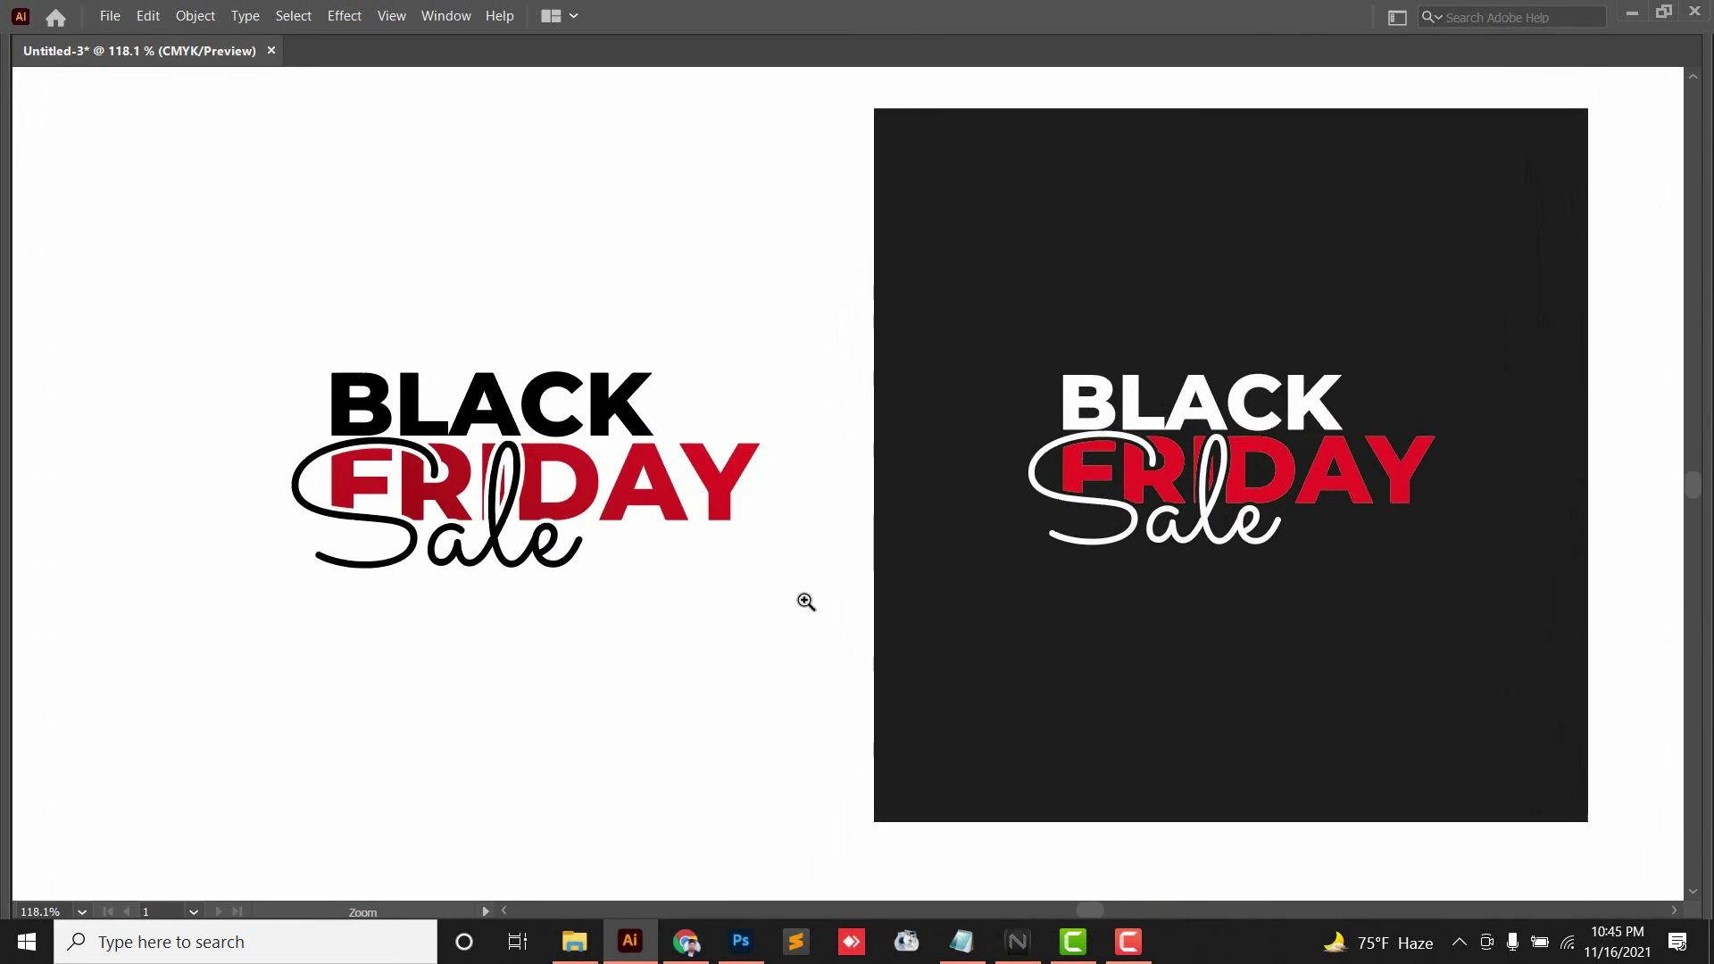